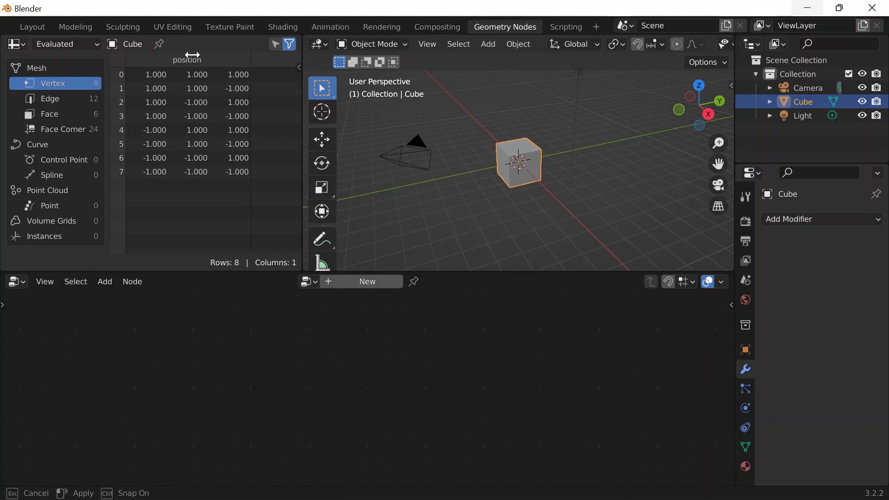
Create a new geometry node tree on the cube and disconnect Group Input from Group Output
scroll(240, 137, "up", 1)
left_click(359, 282)
scroll(334, 387, "up", 3)
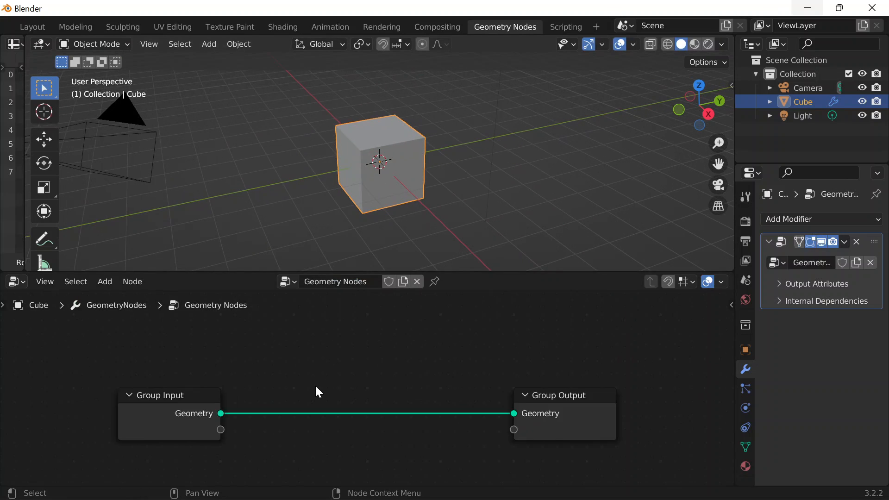
left_click_drag(539, 422, 435, 436)
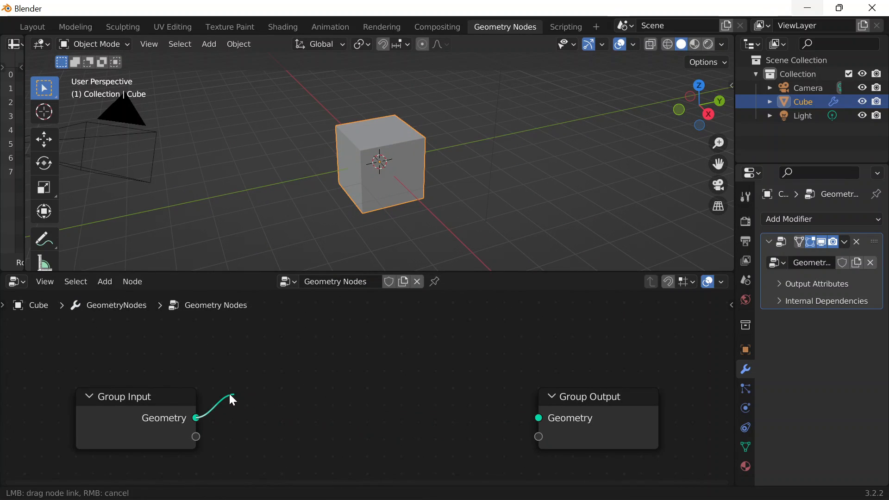
left_click_drag(233, 400, 250, 398)
Add a String to Curves node and link its Curve Instances output to the Group Output geometry
key("shift+a")
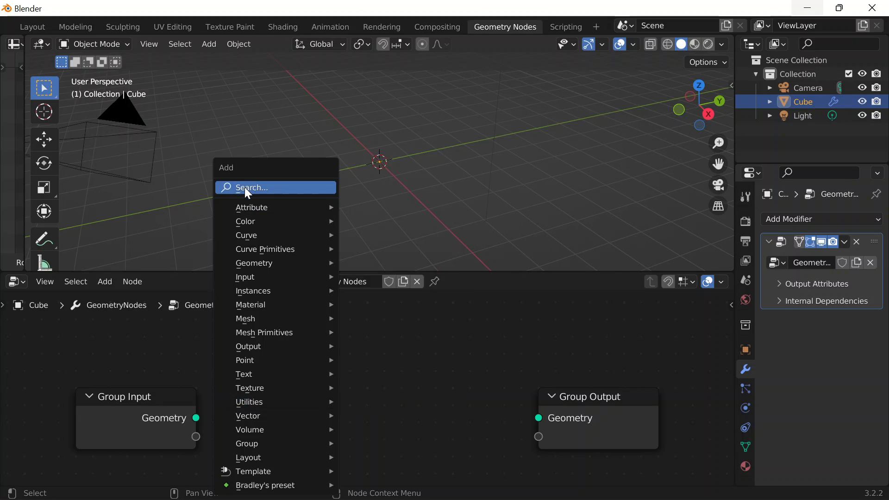
left_click(249, 189)
type("string to")
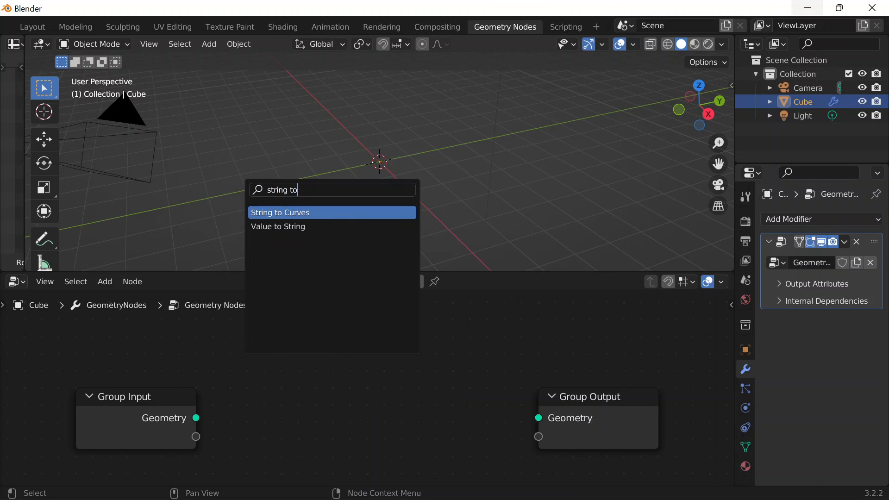
key("Return")
left_click(227, 292)
left_click_drag(390, 321, 584, 353)
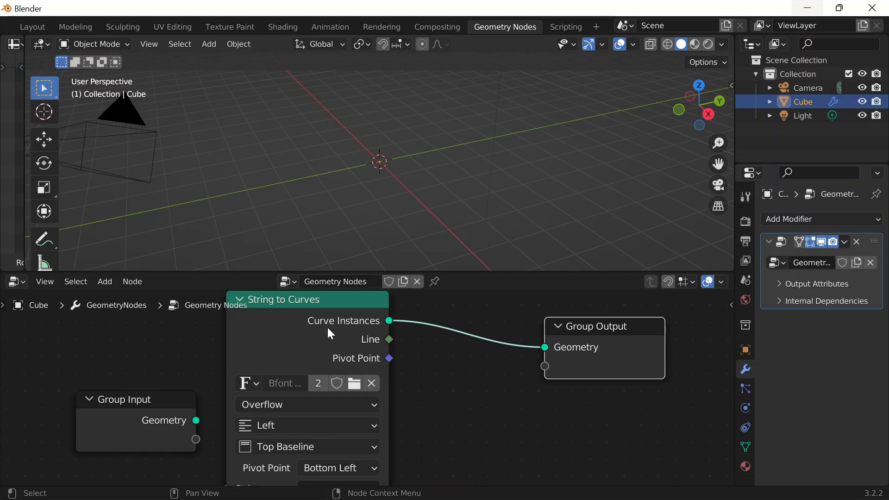
Reposition the String to Curves node and set its string to "KOBE 24"
left_click_drag(332, 334, 418, 386)
middle_click_drag(504, 432, 546, 326)
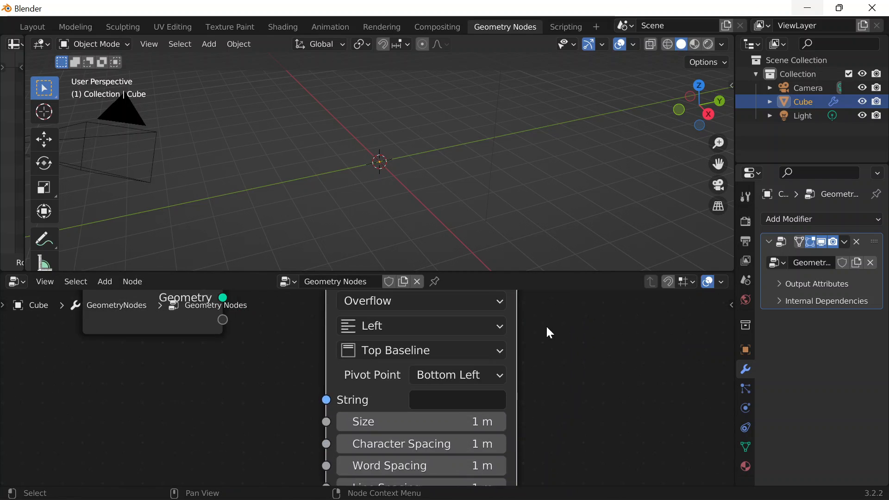
scroll(605, 400, "up", 3)
middle_click_drag(605, 401, 579, 366)
scroll(584, 374, "up", 1)
left_click(513, 369)
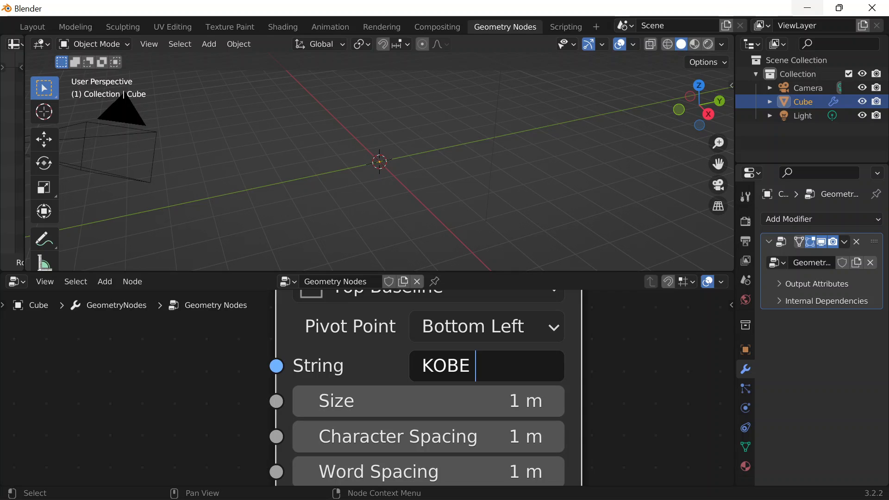
type("KOBE 24")
key("Return")
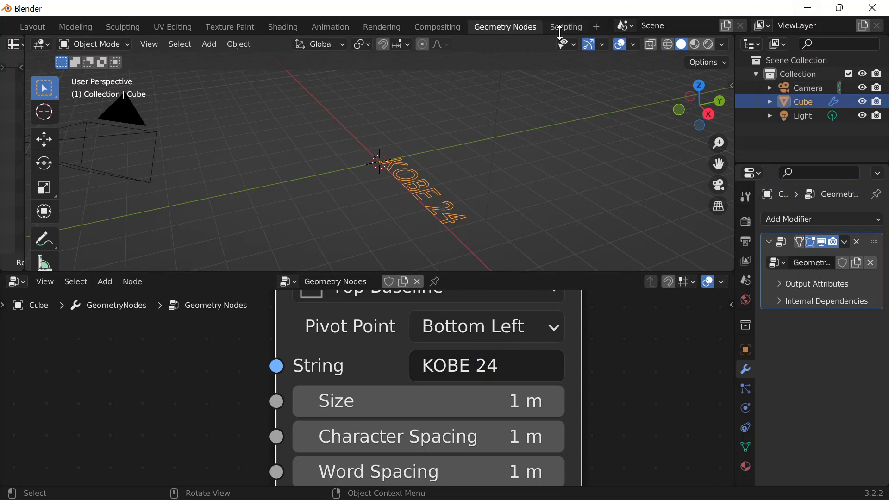
Insert a Transform node between String to Curves and Group Output
scroll(585, 377, "down", 3)
middle_click_drag(584, 376, 488, 413)
key("shift+a")
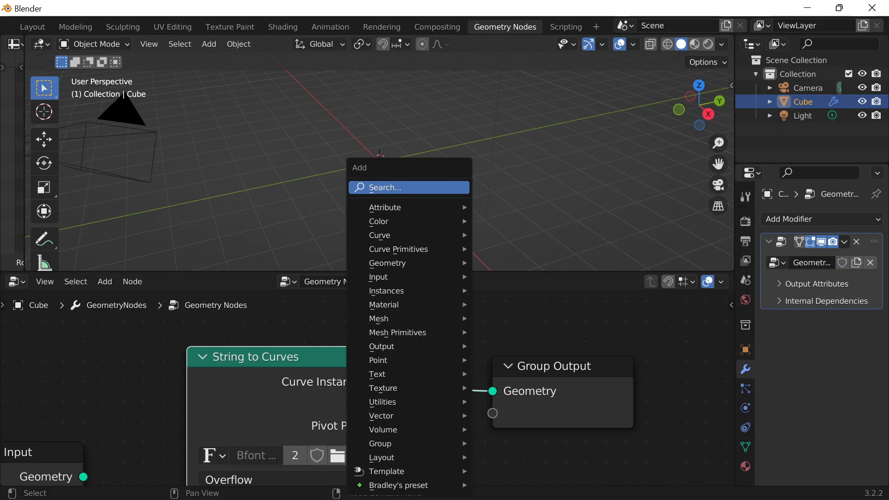
type("tran")
key("Return")
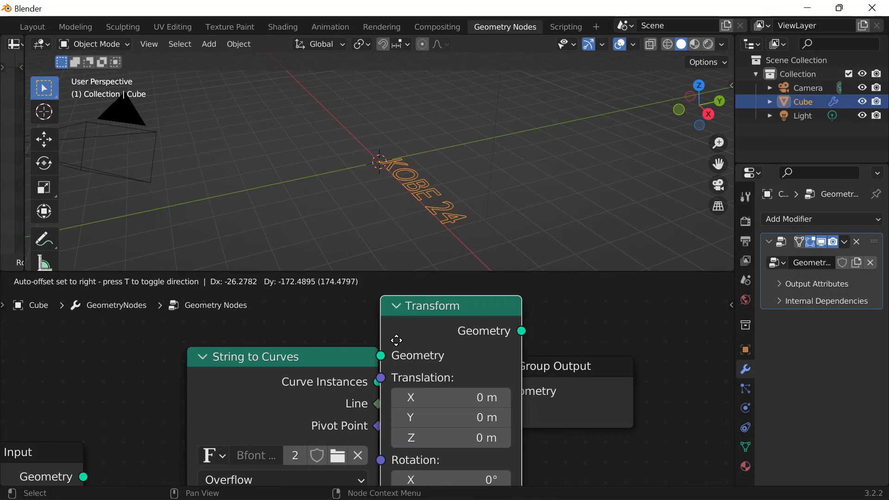
left_click(423, 352)
middle_click_drag(436, 351, 311, 297)
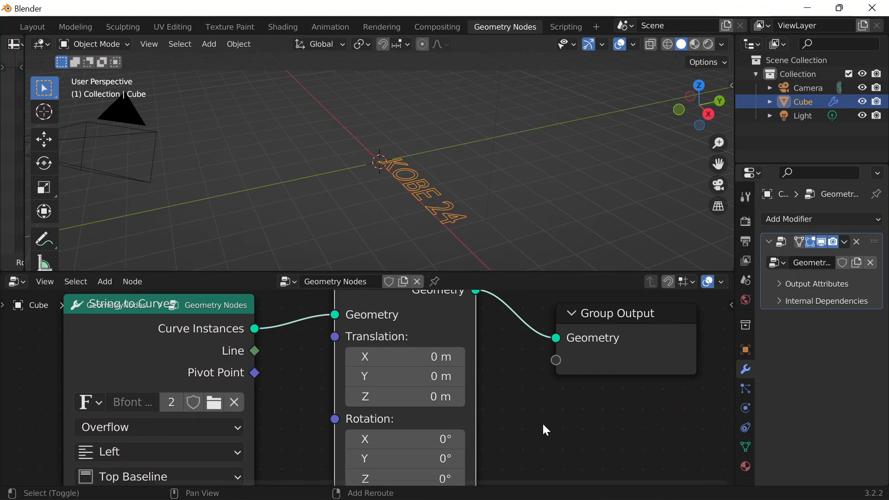
Set the Transform node's X rotation to 90° so the text stands upright
middle_click_drag(546, 430, 520, 360)
scroll(520, 359, "up", 2)
left_click(461, 365)
type("9")
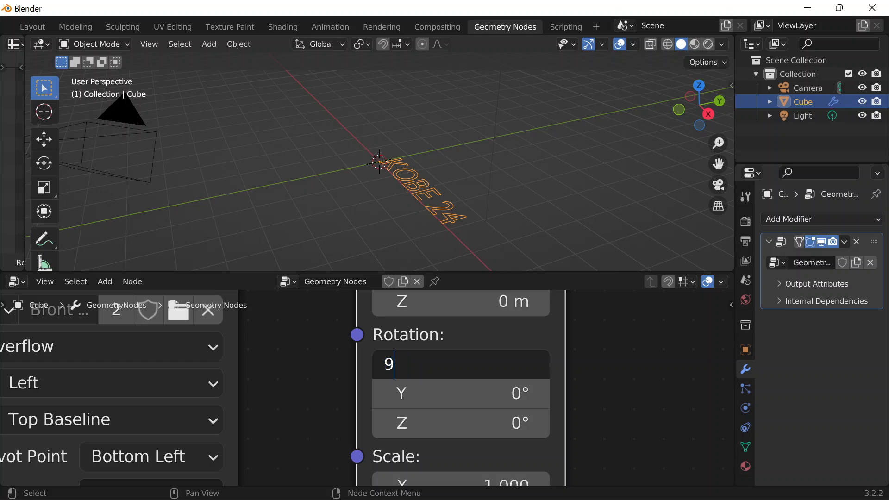
type("0")
key("Return")
middle_click_drag(431, 259, 485, 175)
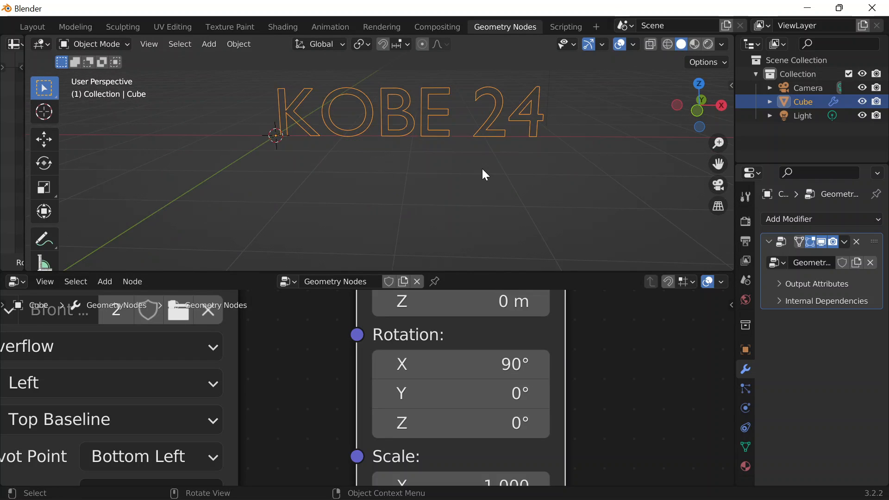
middle_click_drag(464, 138, 657, 81)
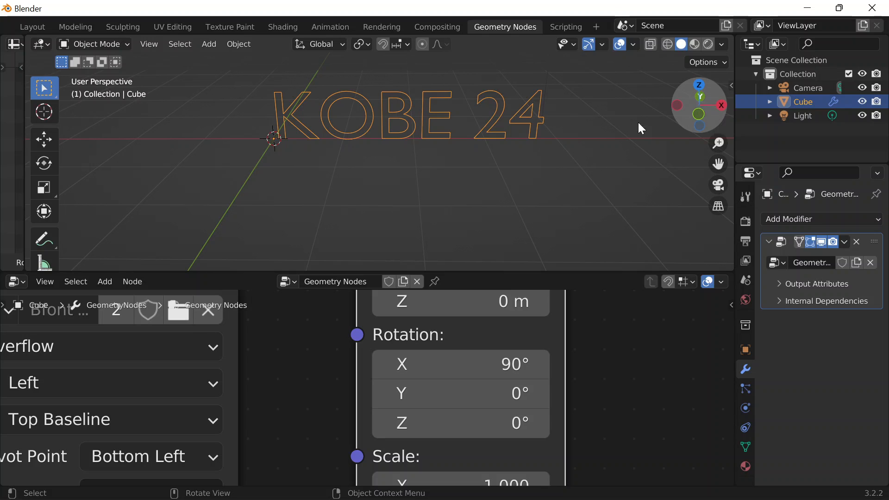
Insert a Fill Curve node between Transform and Group Output and set its fill mode to N-gons
scroll(556, 357, "down", 8)
scroll(453, 407, "up", 4)
key("shift+a")
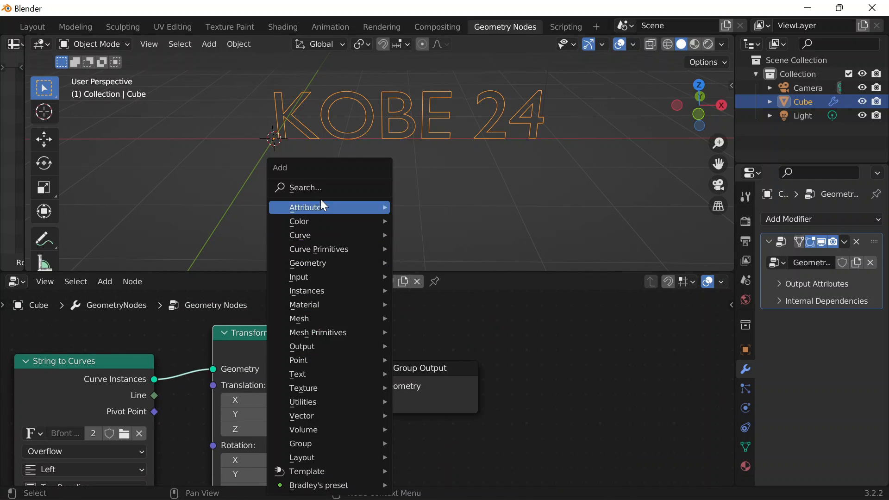
left_click(324, 187)
type("fill")
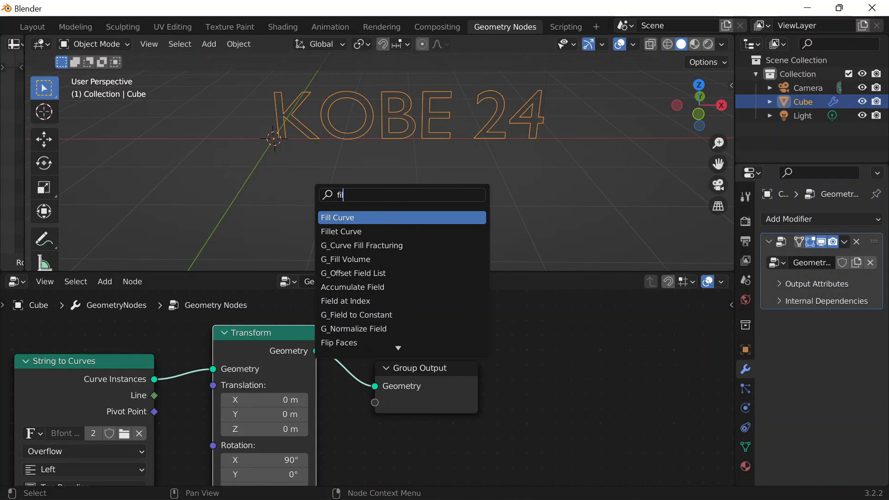
key("Return")
left_click(404, 373)
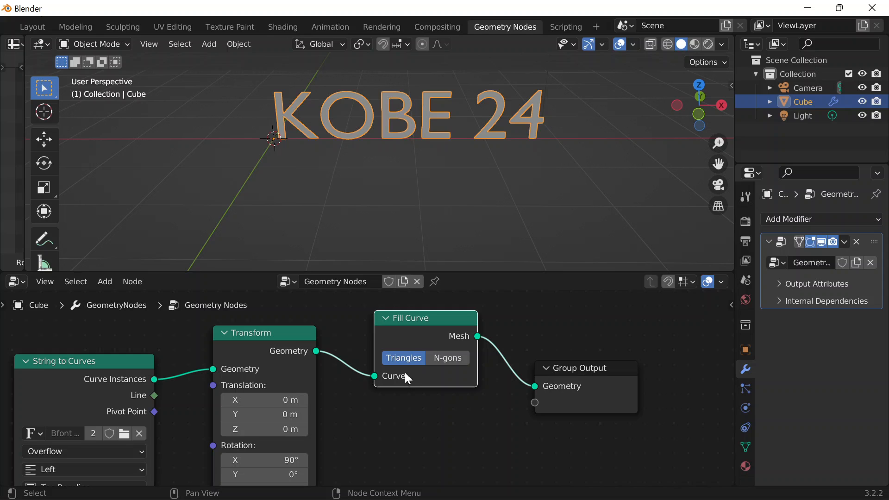
left_click(450, 357)
Insert an Extrude Mesh node after Fill Curve and set its offset scale to 0.1
middle_click_drag(528, 207, 495, 221, "shift")
key("shift+a")
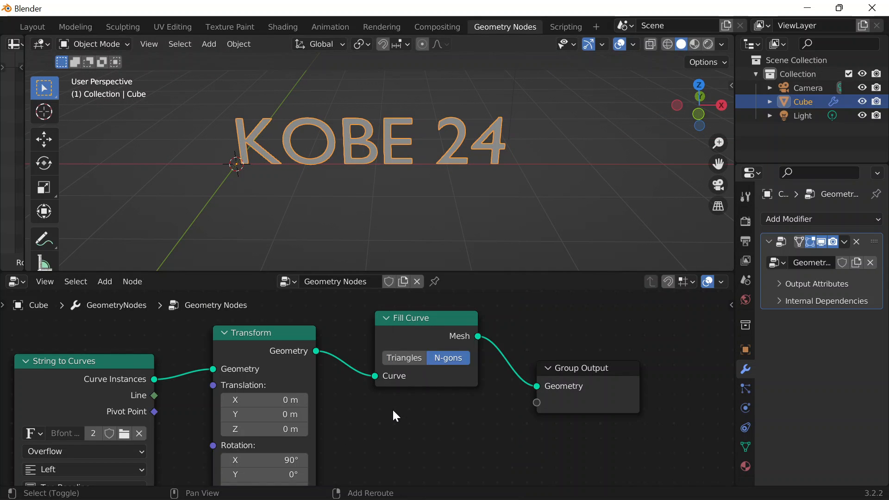
key("shift+a")
left_click(368, 183)
type("extrude")
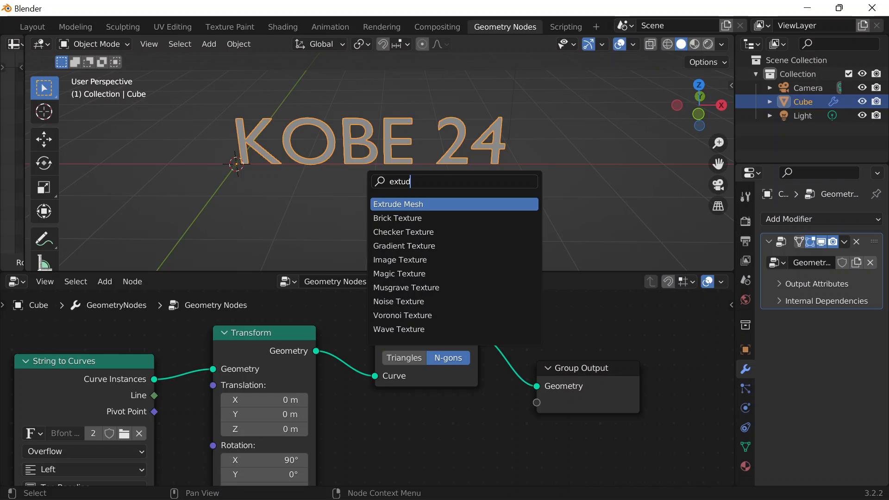
key("Return")
left_click(484, 322)
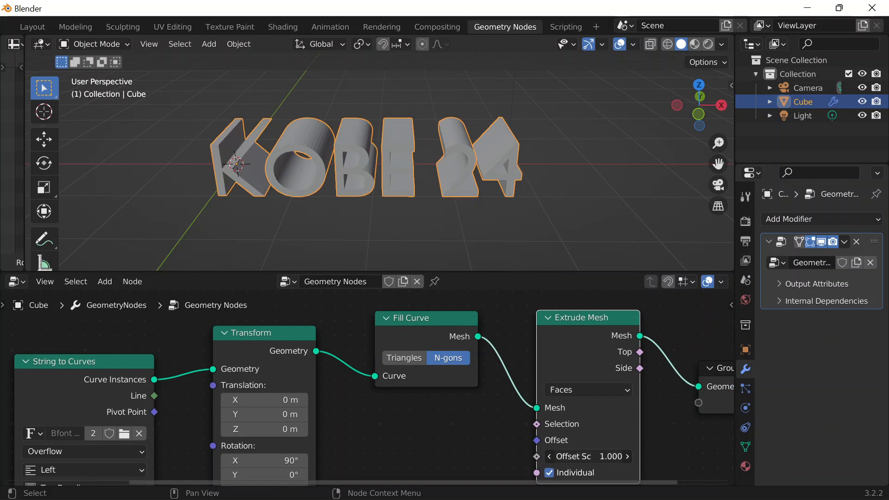
type("0.1")
key("Return")
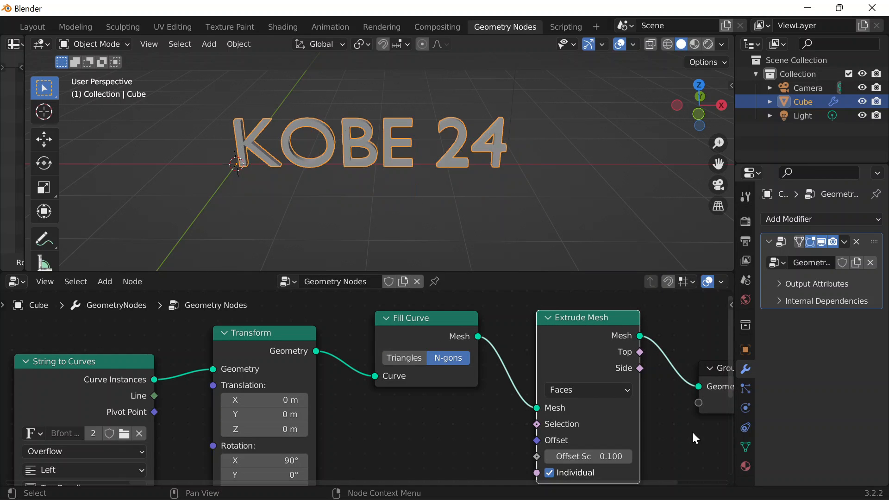
Insert a Join Geometry node between Extrude Mesh and Group Output
scroll(453, 395, "down", 3)
middle_click_drag(517, 172, 383, 201)
key("shift+a")
left_click(465, 187)
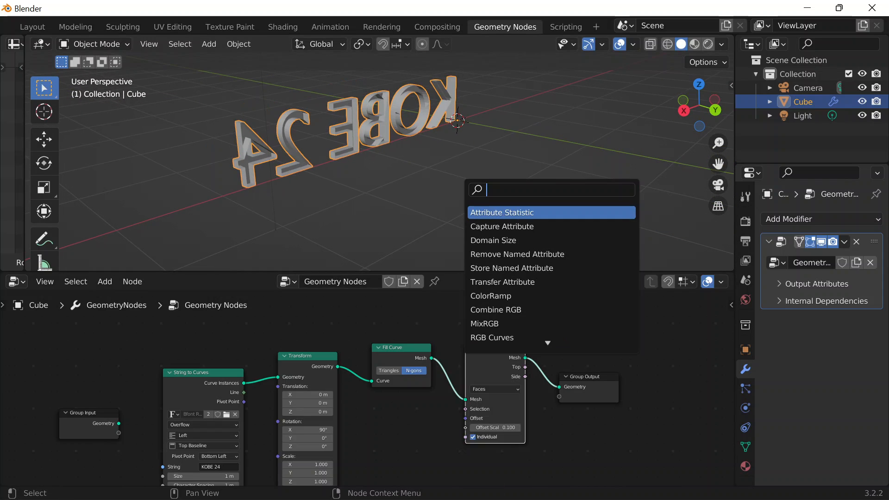
type("join")
key("Down")
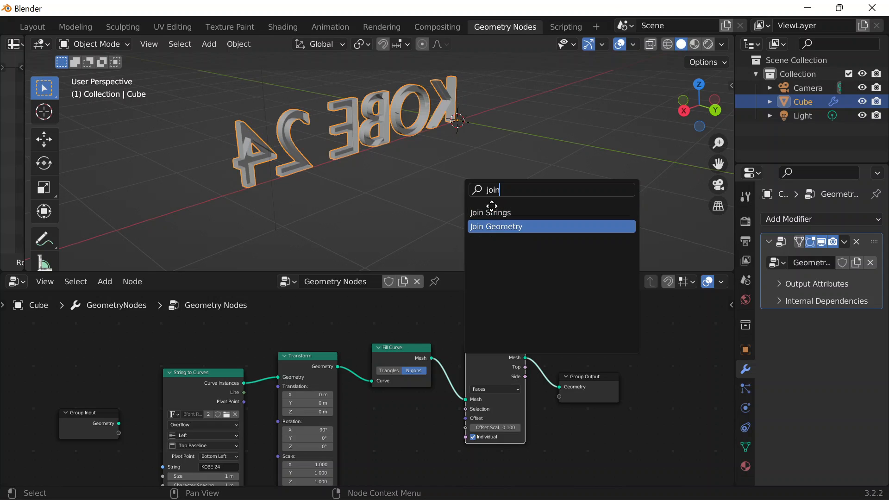
key("Return")
left_click(563, 405)
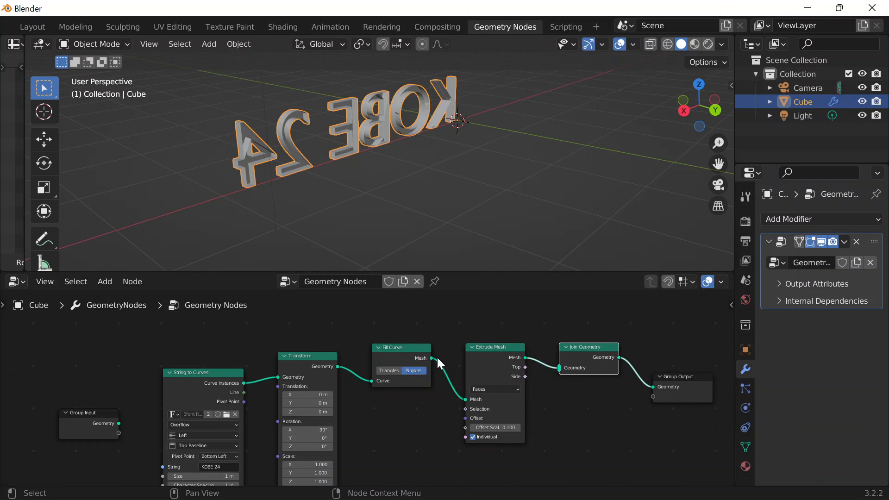
Link the Fill Curve mesh output to Join Geometry as well to close the text's back, and deselect the object
left_click_drag(438, 359, 504, 376)
left_click_drag(573, 370, 576, 330)
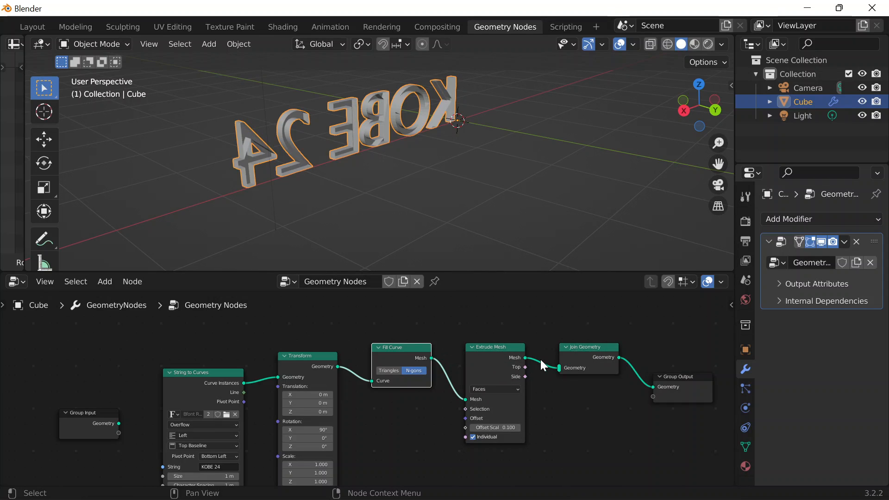
left_click_drag(432, 359, 556, 366)
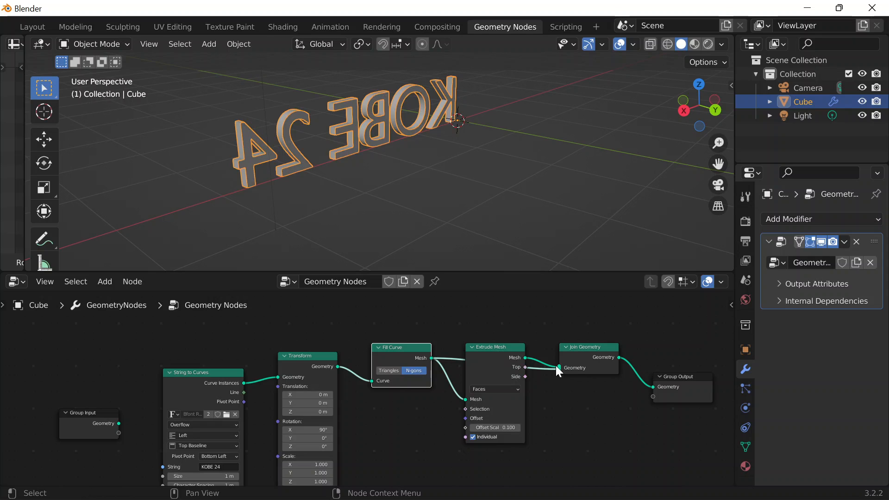
left_click(404, 157)
middle_click_drag(485, 218, 468, 206)
Open the font file browser from the String to Curves node and go to the Desktop folder
middle_click_drag(209, 374, 500, 311)
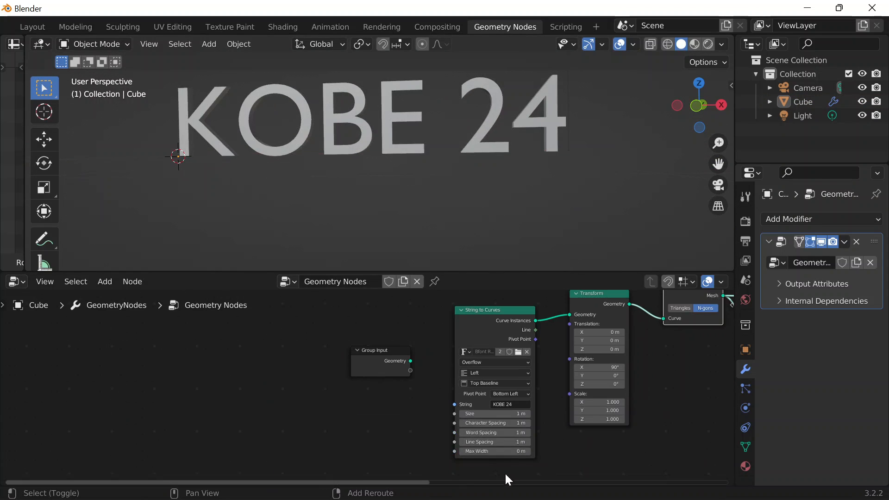
scroll(454, 388, "up", 8)
middle_click_drag(472, 353, 98, 485, "shift")
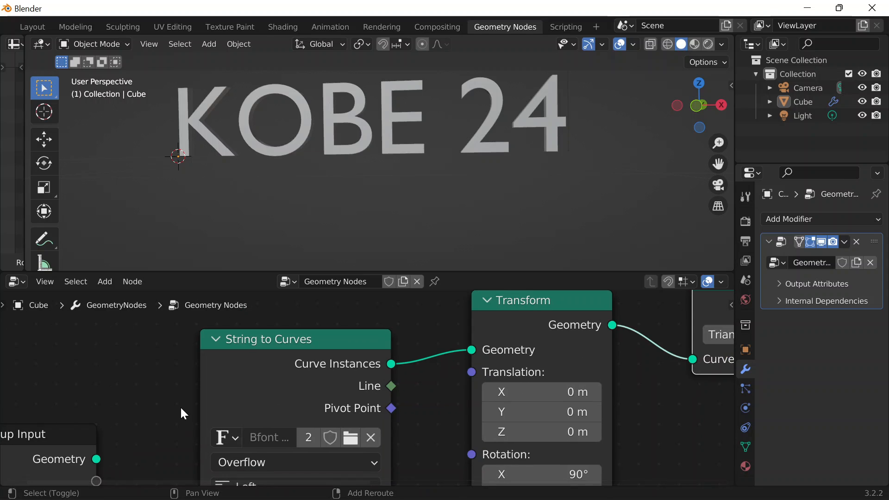
middle_click_drag(164, 392, 288, 355, "shift")
scroll(361, 389, "up", 1)
left_click(502, 403)
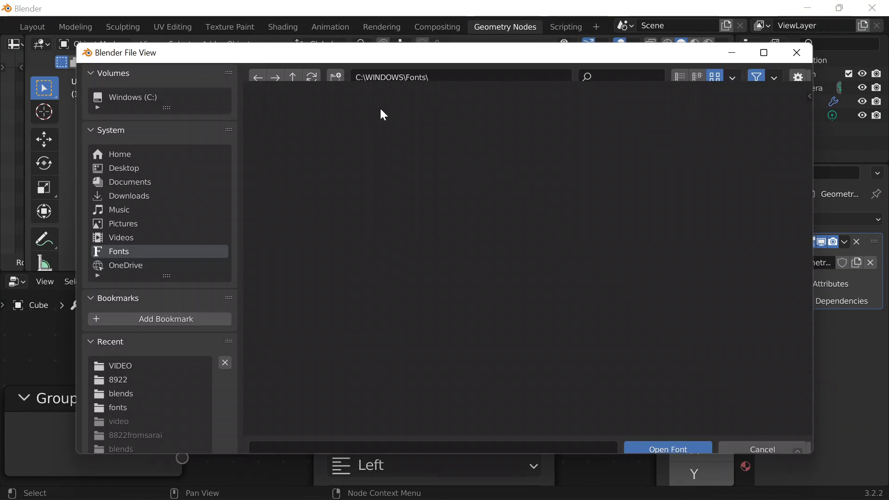
left_click(139, 169)
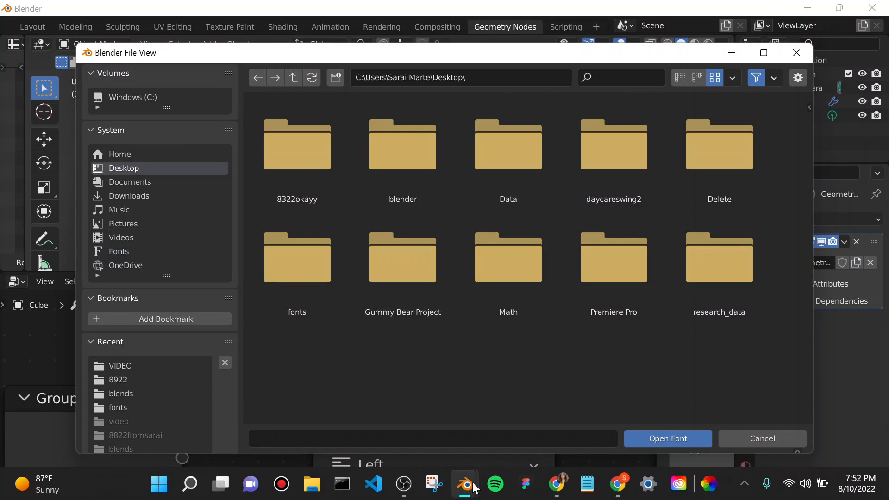
Switch to Chrome to view the Emilio 20 font page on dafont.com, and return to Blender
left_click(611, 483)
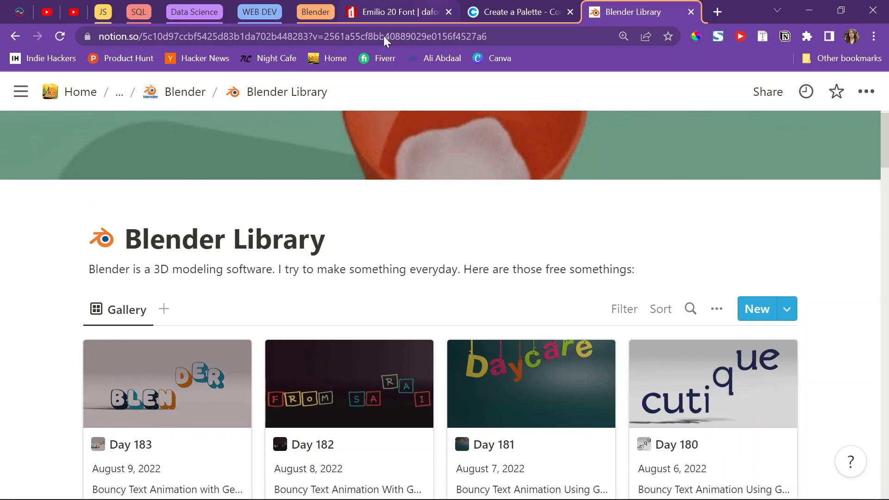
left_click(391, 12)
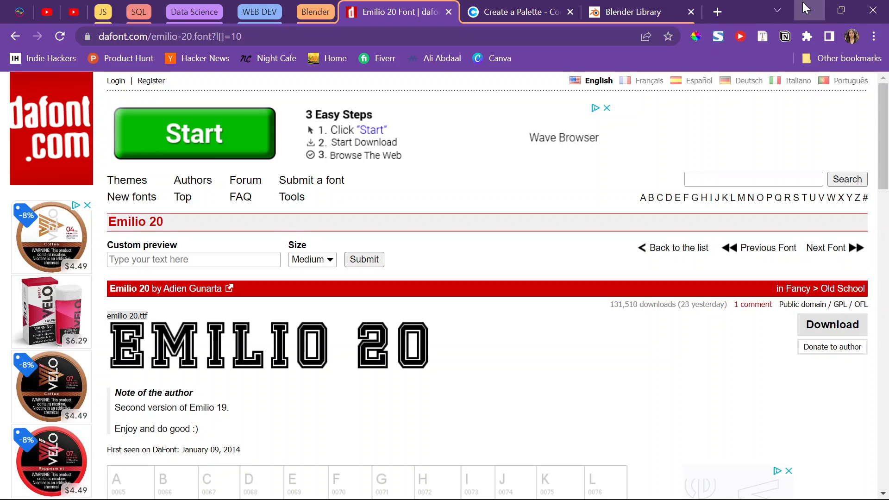
left_click(817, 6)
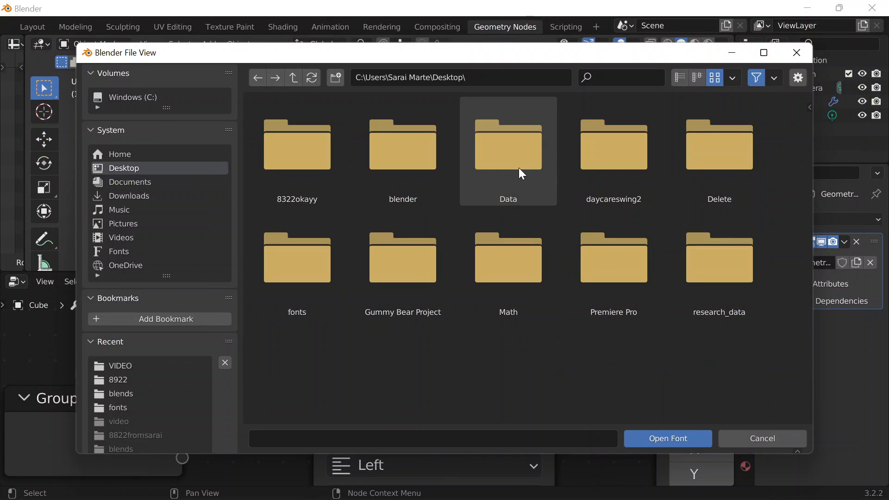
Load the Emilio 20 Regular font from the Desktop's fonts folder for the text
double_click(308, 273)
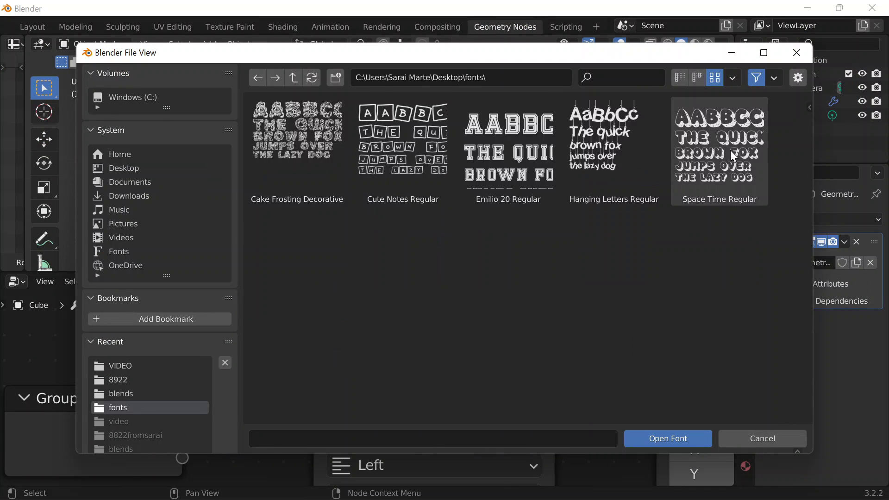
double_click(522, 154)
scroll(510, 176, "down", 4)
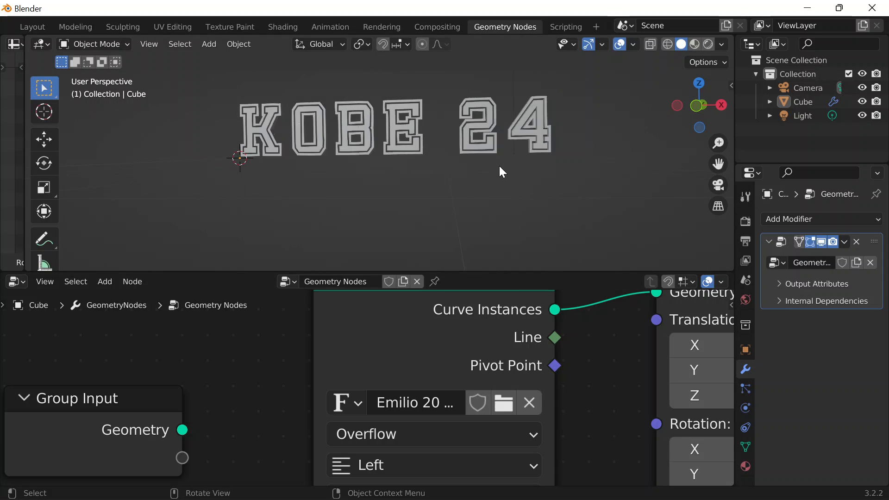
Insert a Set Material node between Join Geometry and Group Output, and assign the material named Material in it
scroll(557, 366, "down", 3)
scroll(554, 362, "down", 8)
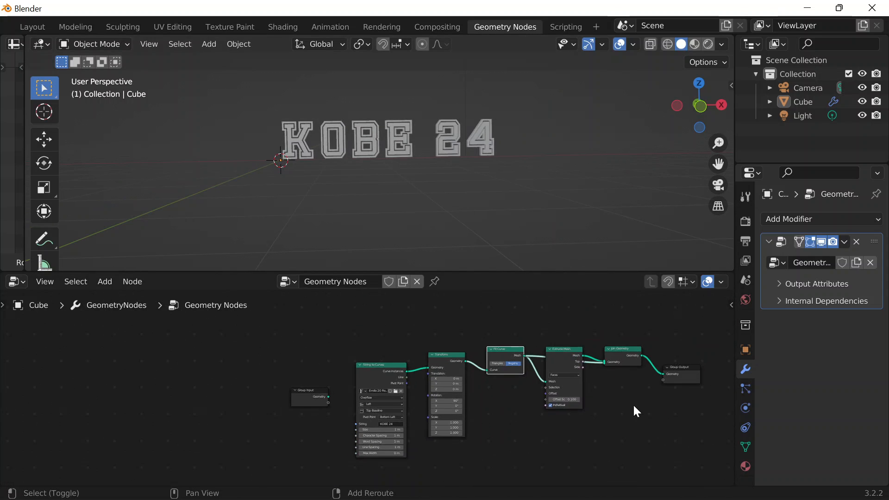
middle_click_drag(638, 417, 395, 399, "shift")
scroll(466, 334, "up", 10)
middle_click_drag(463, 354, 333, 429, "shift")
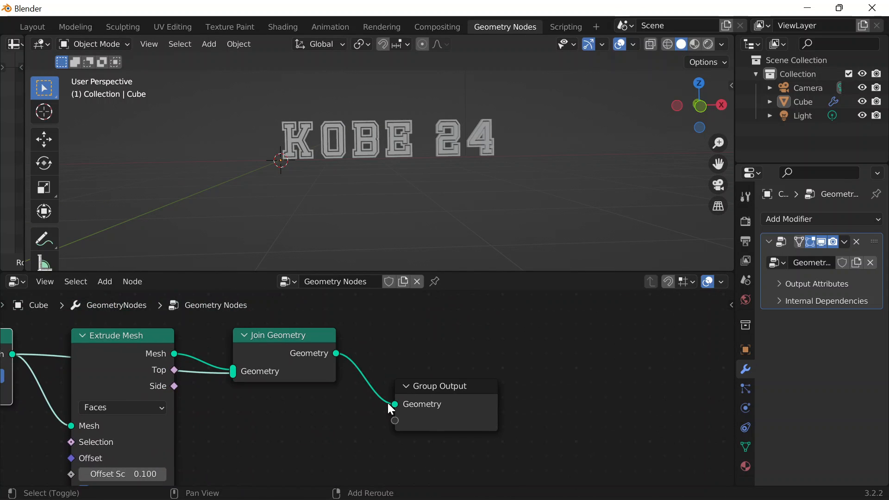
key("shift+a")
left_click(341, 187)
type("set mat")
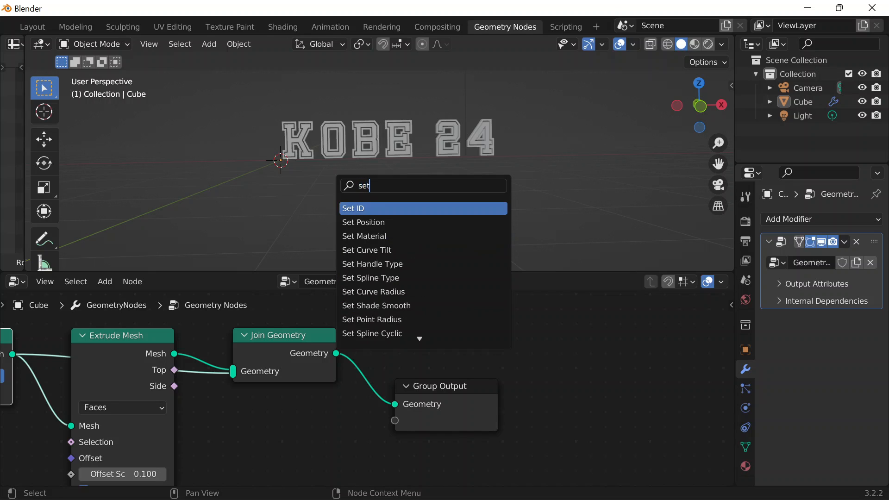
key("Return")
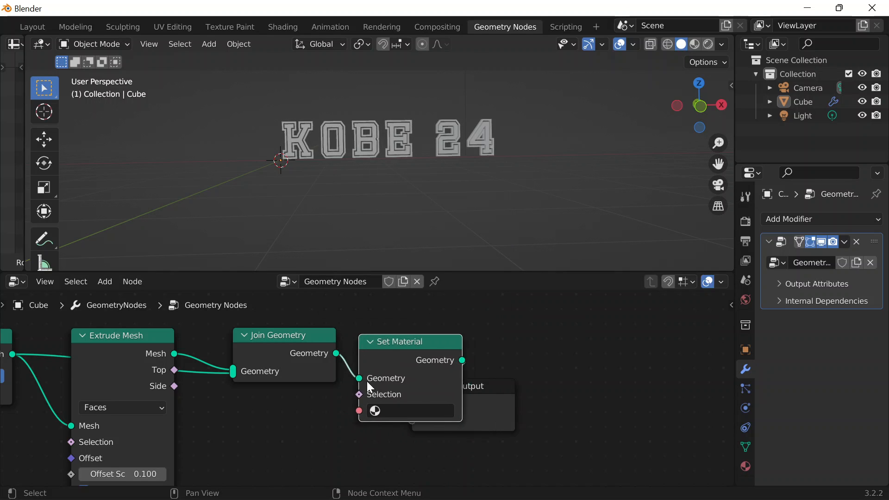
left_click(413, 410)
left_click(469, 410)
left_click(509, 257)
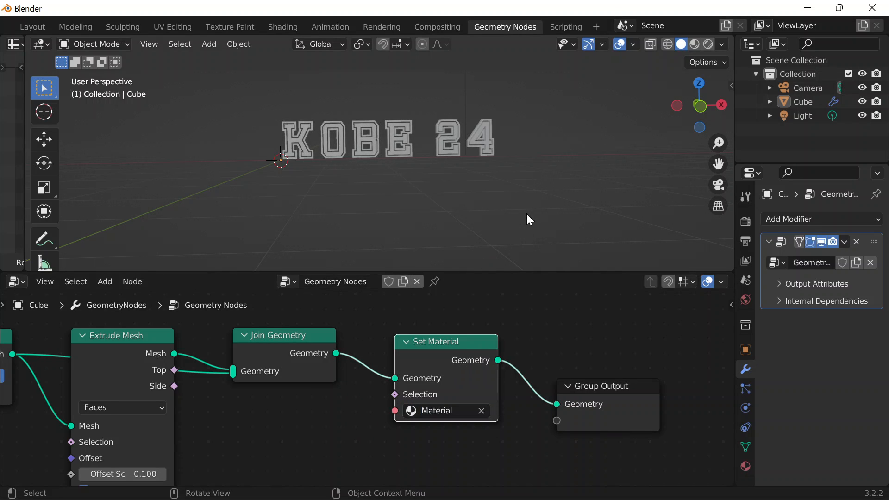
Save the project as 81022.blend in the blends folder
key("ctrl+s")
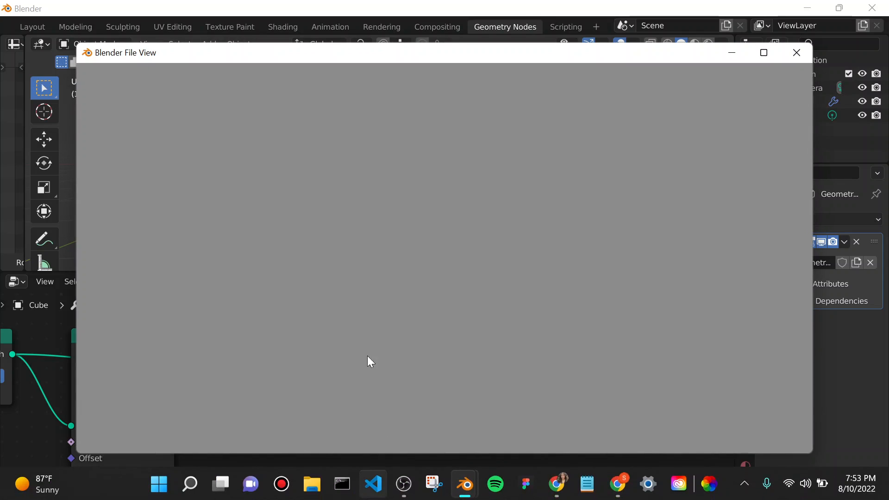
left_click(404, 484)
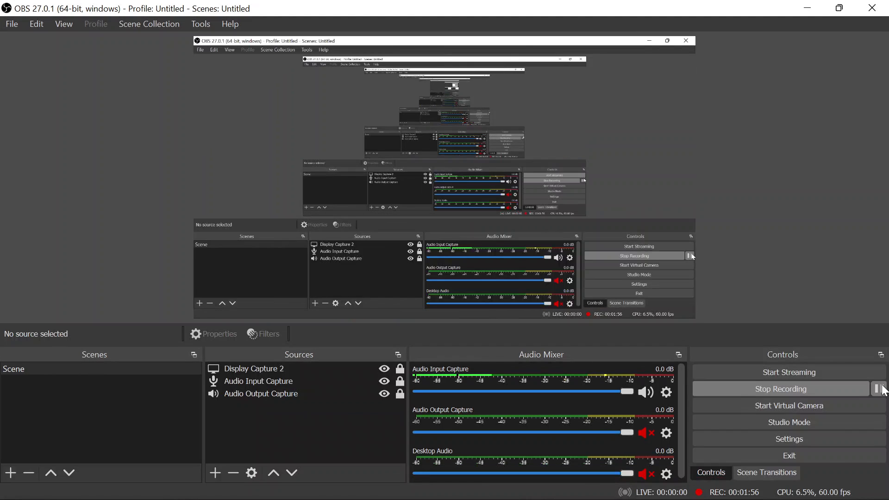
left_click(879, 389)
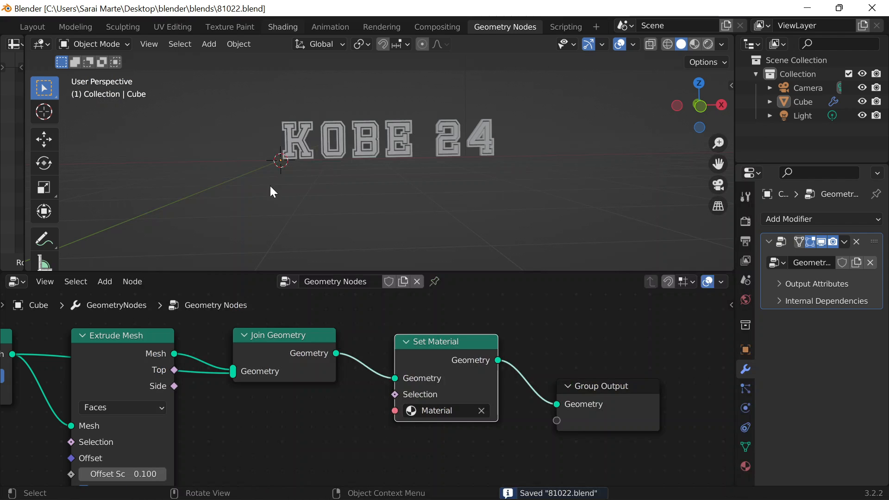
Open the Shading workspace, view the Coolors palette in Chrome, and return to Blender
left_click(271, 28)
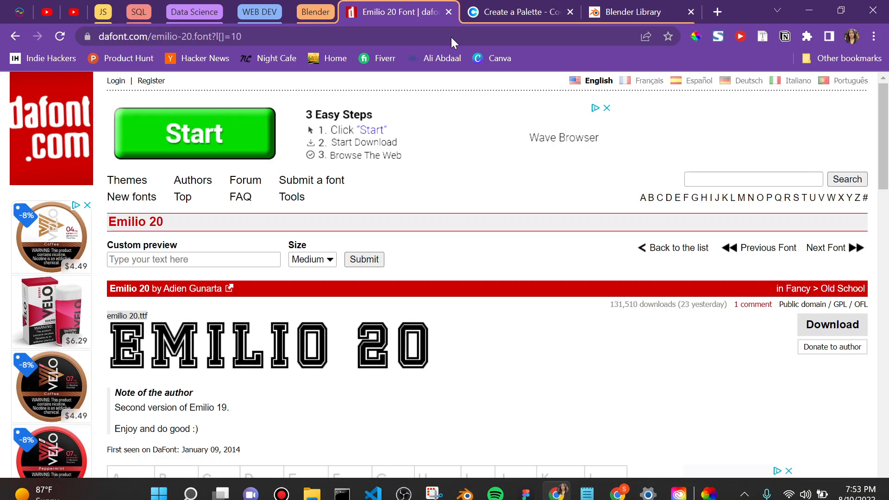
left_click(528, 5)
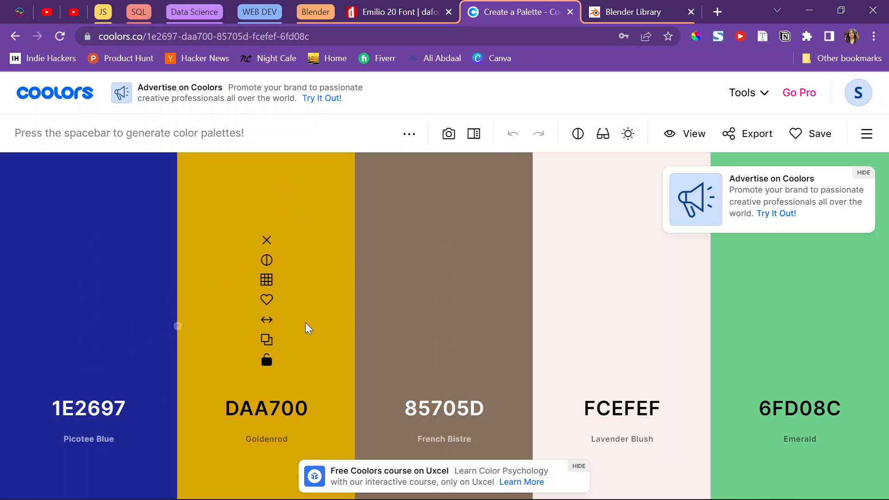
left_click(810, 10)
Add a ColorRamp node beside the Principled BSDF in the text's material
middle_click_drag(492, 228, 505, 188)
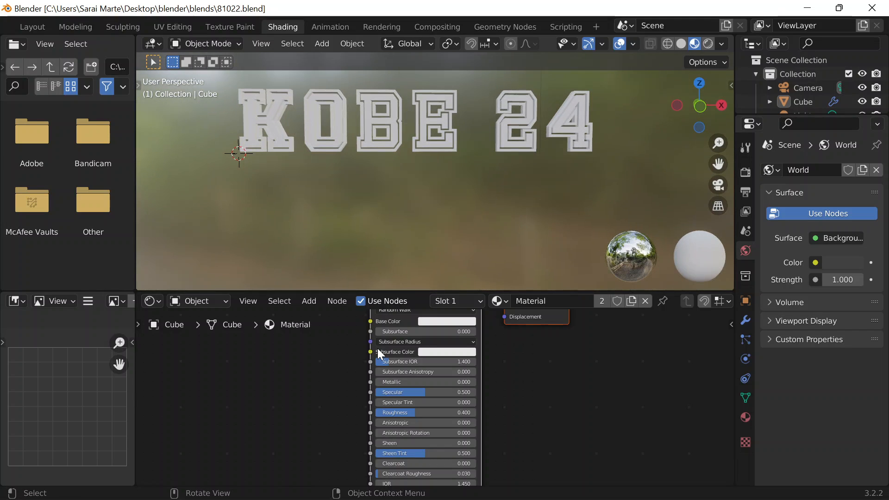
scroll(319, 373, "down", 6)
middle_click_drag(317, 373, 320, 456, "shift")
scroll(302, 417, "up", 5)
scroll(329, 410, "up", 2)
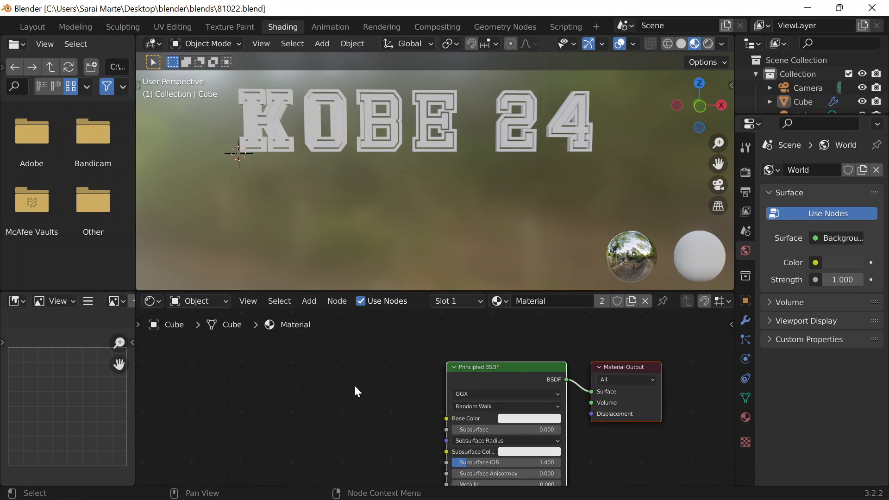
key("shift+a")
left_click(308, 324)
type("colo")
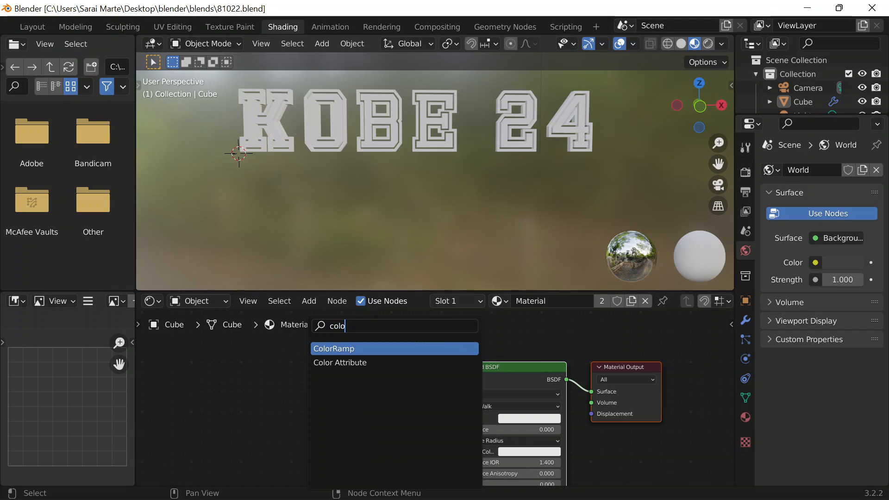
key("Return")
left_click(333, 380)
Add an Object Info node before the ColorRamp node
key("shift+a")
left_click(252, 314)
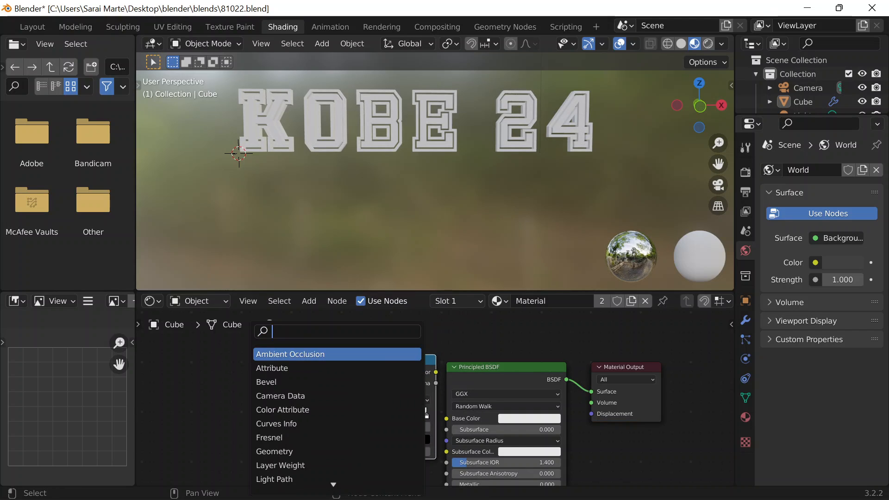
type("obj")
key("Return")
left_click(221, 348)
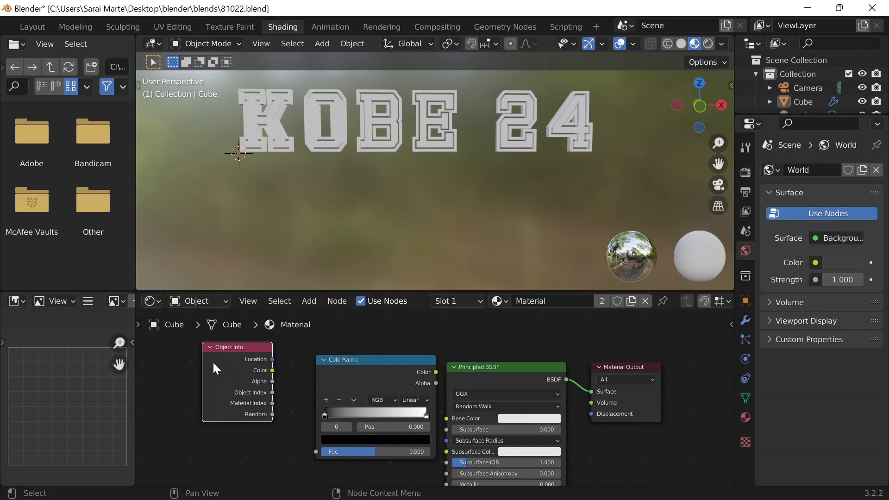
Link Object Info's Random output to the ColorRamp's Fac, and the ramp's Color output to the Principled BSDF's Base Color
scroll(251, 418, "up", 2)
middle_click_drag(250, 419, 323, 360)
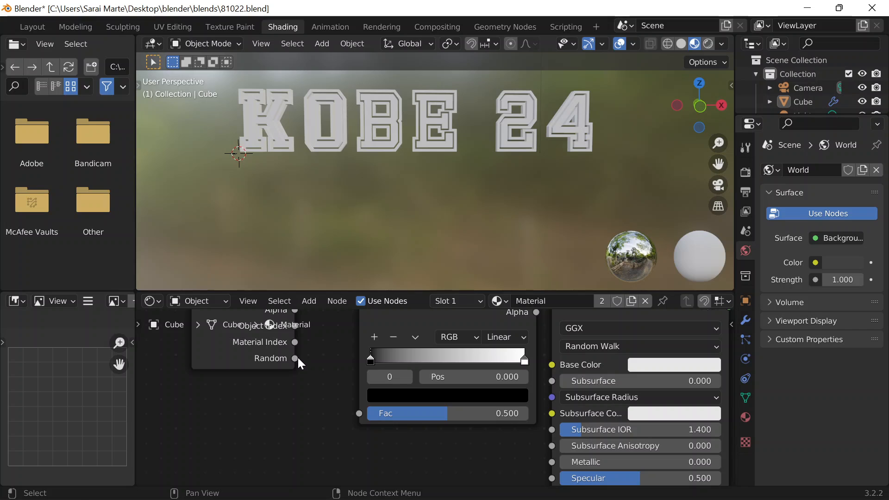
left_click_drag(295, 358, 353, 414)
left_click_drag(249, 360, 274, 416)
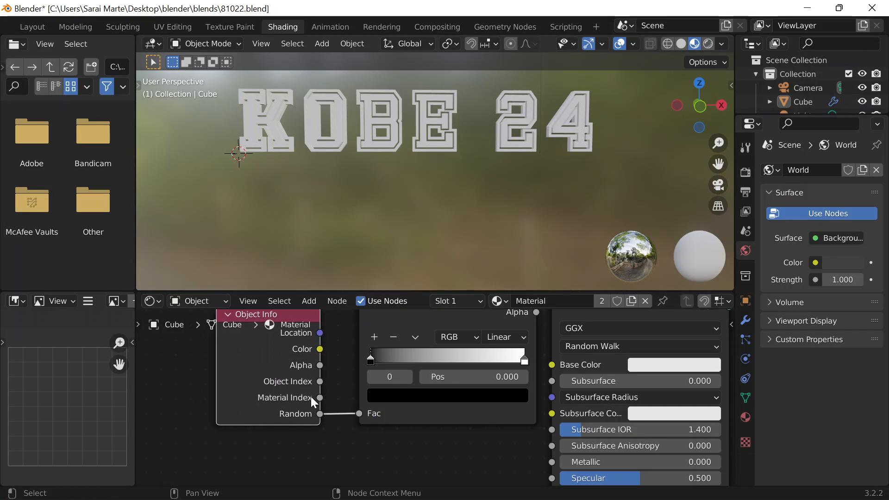
middle_click_drag(321, 365, 246, 433, "shift")
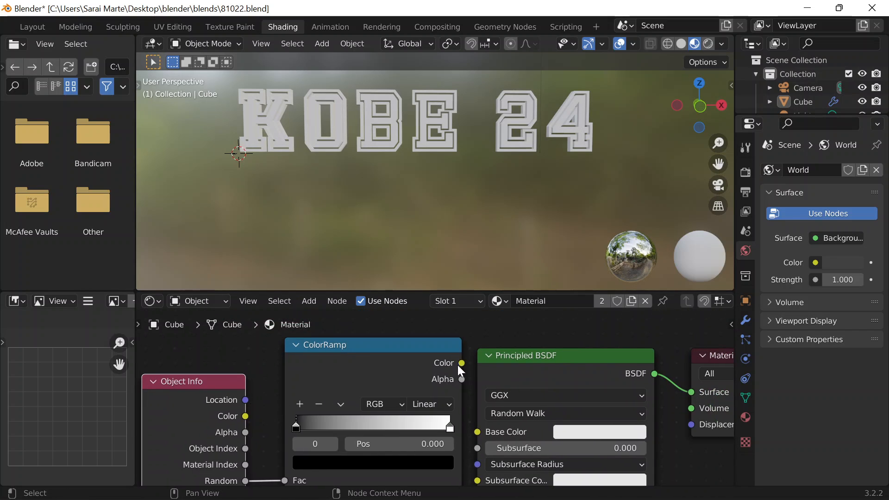
left_click_drag(460, 366, 467, 384)
left_click_drag(479, 443, 477, 433)
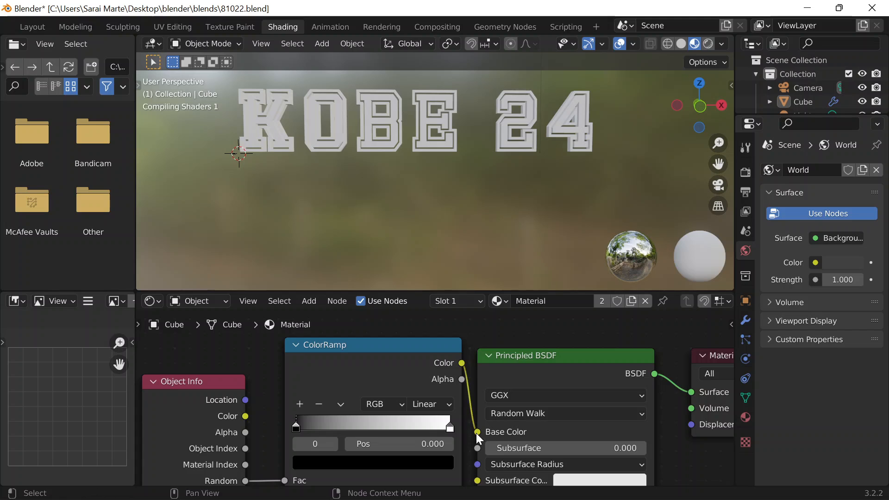
Switch to Chrome, copy the Picotee Blue hex code 1E2697 from the Coolors palette, and return to Blender
mouse_move(485, 489)
left_click(561, 484)
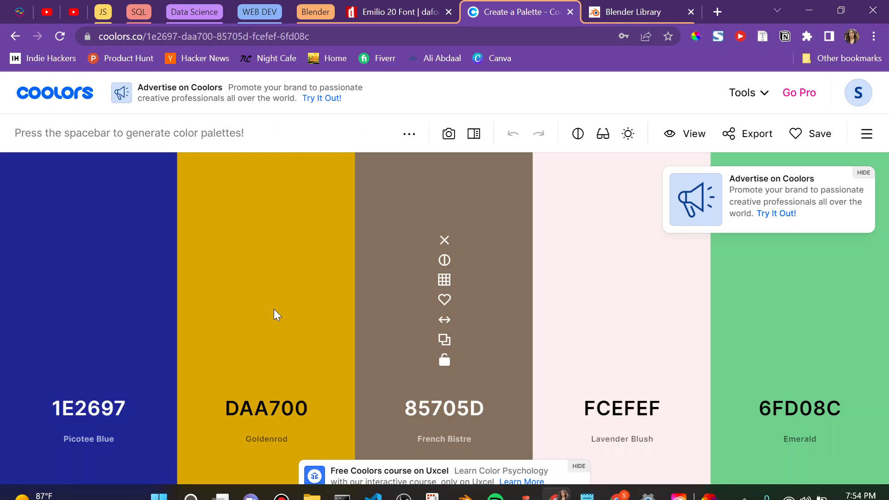
left_click(264, 340)
left_click(800, 14)
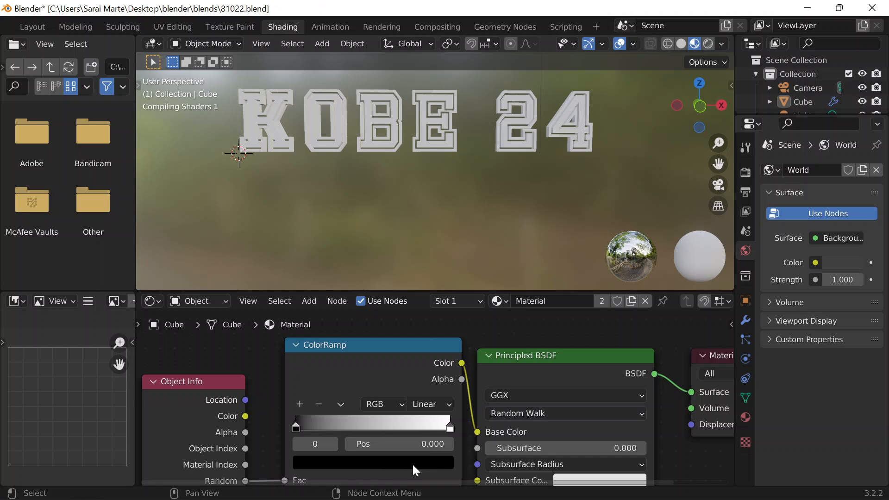
Set the ColorRamp's first stop to the copied hex colour 1E2697
left_click(379, 461)
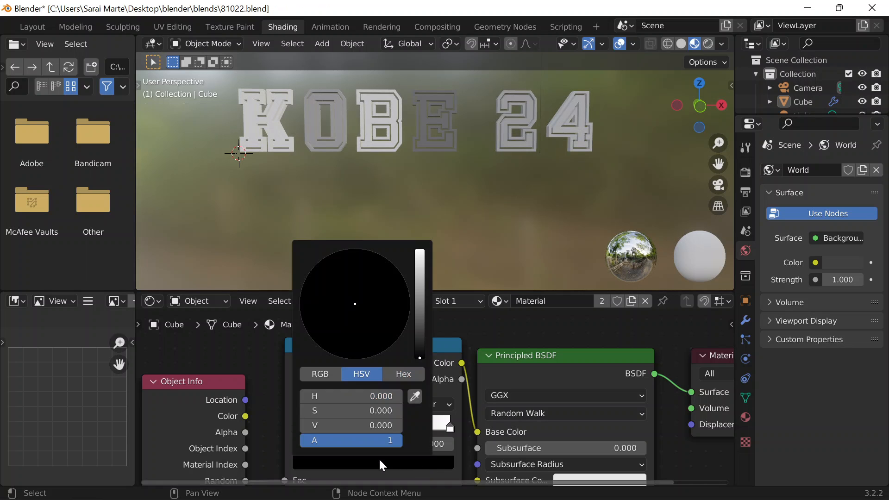
left_click(403, 374)
left_click(395, 397)
key("ctrl+v")
key("Return")
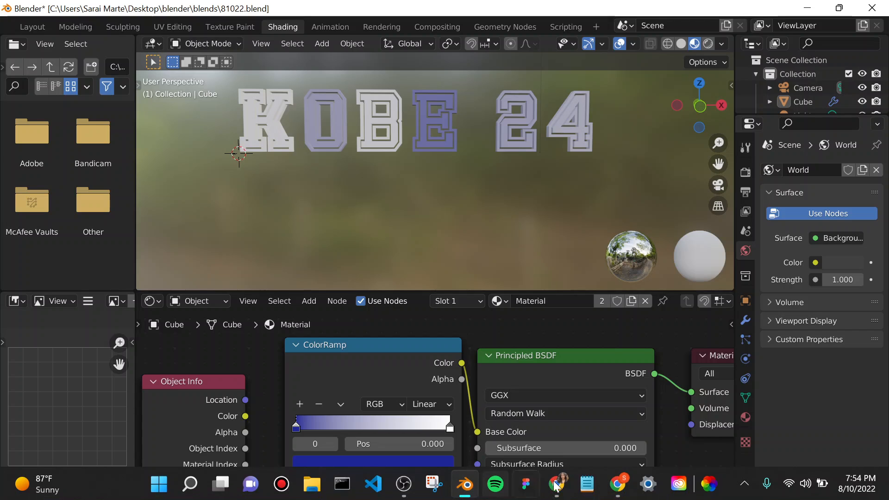
Switch to Chrome, copy the Goldenrod hex code DAA700 from the Coolors palette, and return to Blender
left_click(557, 485)
left_click(264, 343)
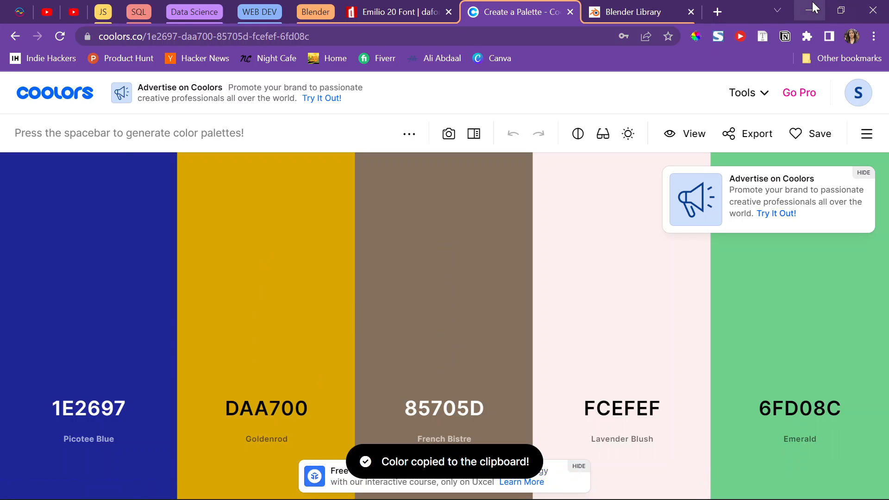
left_click(814, 7)
Move the ColorRamp's white stop to position 0.473 and set its colour to hex DAA700
left_click_drag(451, 427, 368, 425)
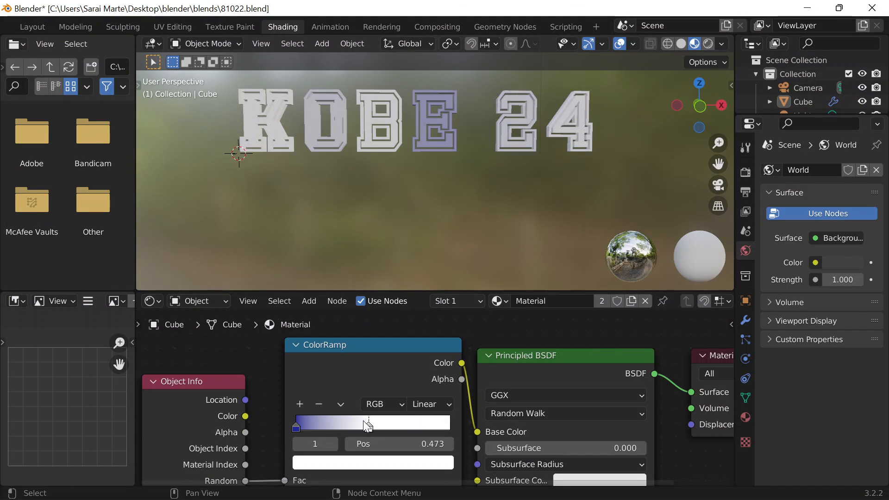
left_click(377, 463)
key("ctrl+v")
key("Return")
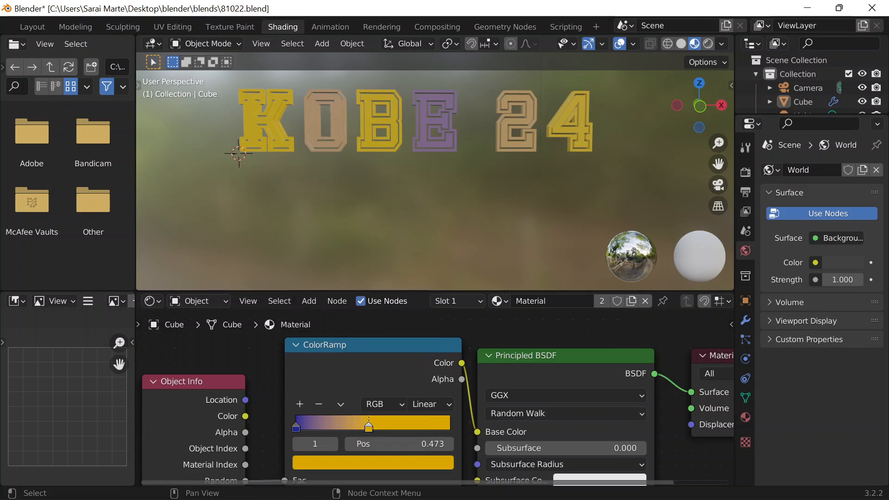
Switch to Chrome, copy the Lavender Blush hex code FCEFEF from the Coolors palette, and return to Blender
left_click(432, 485)
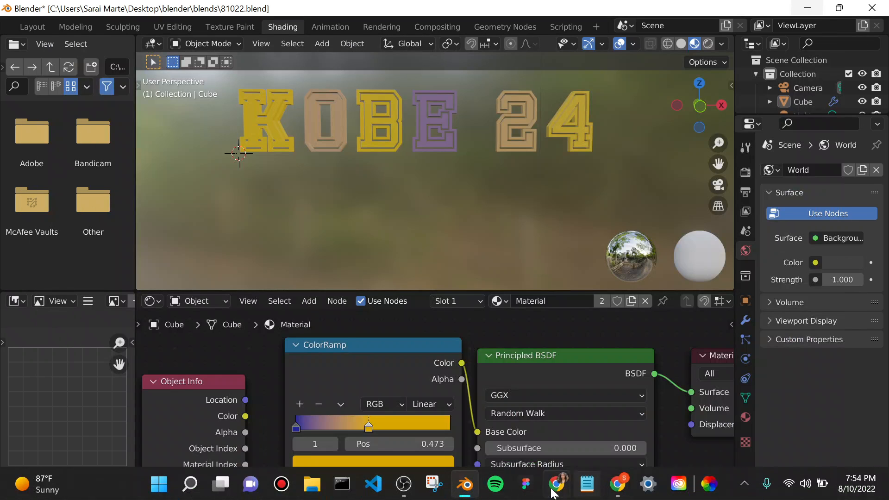
left_click(558, 485)
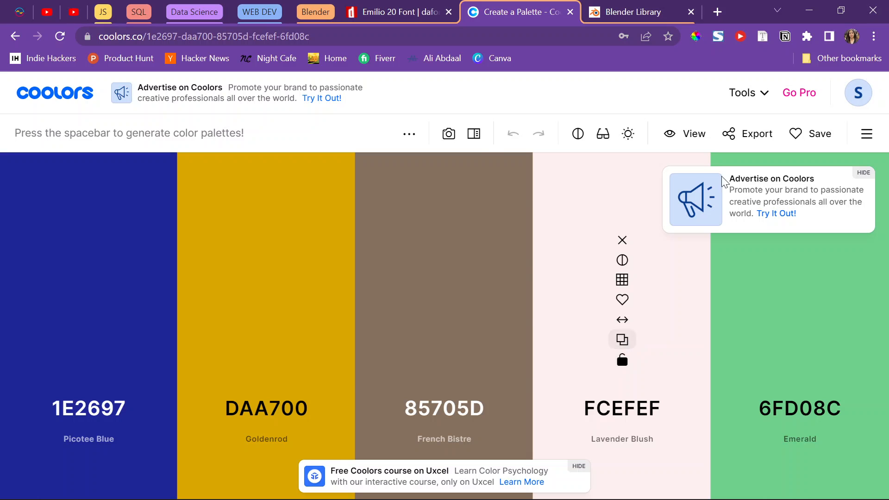
left_click(808, 10)
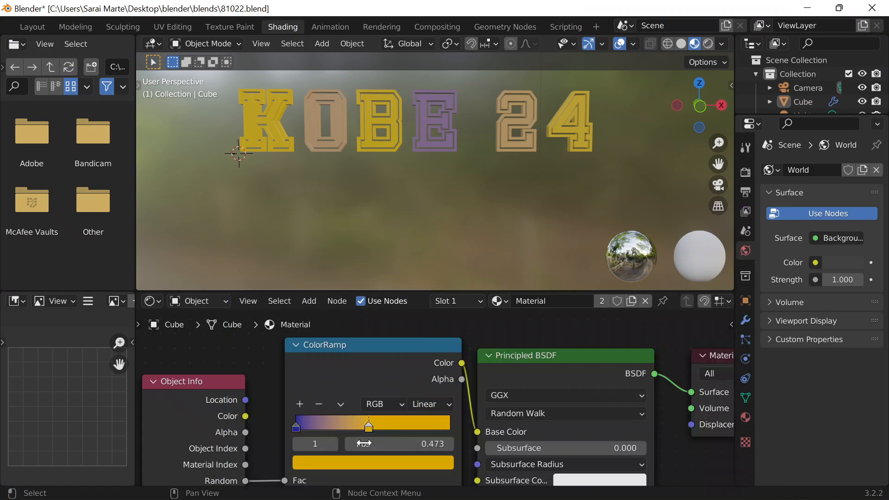
Add a third stop to the ColorRamp and set its colour to hex FCEFEF
left_click(300, 405)
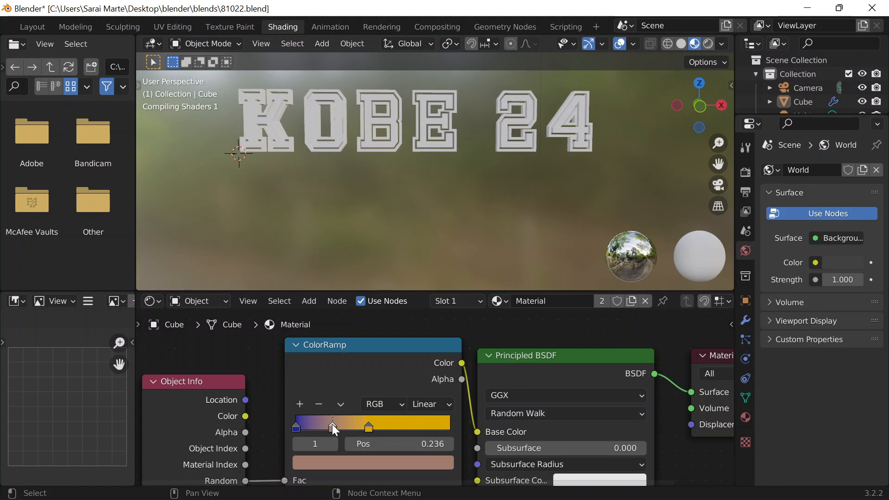
left_click(365, 465)
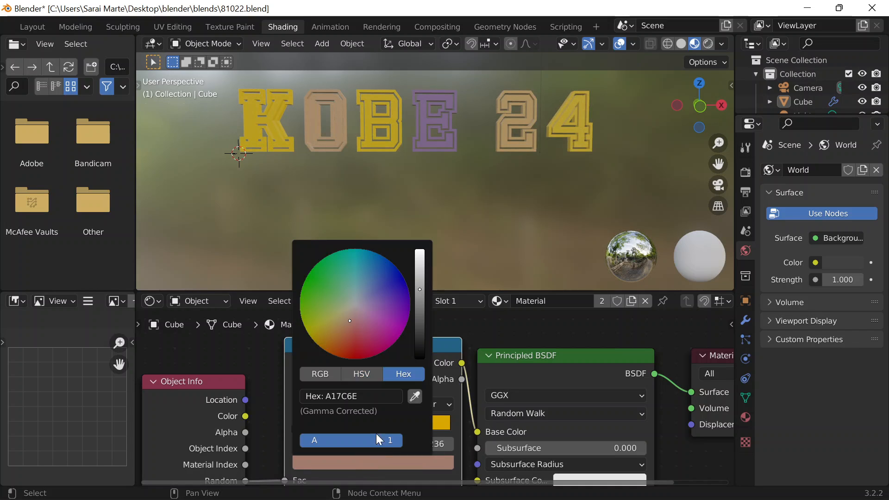
key("Return")
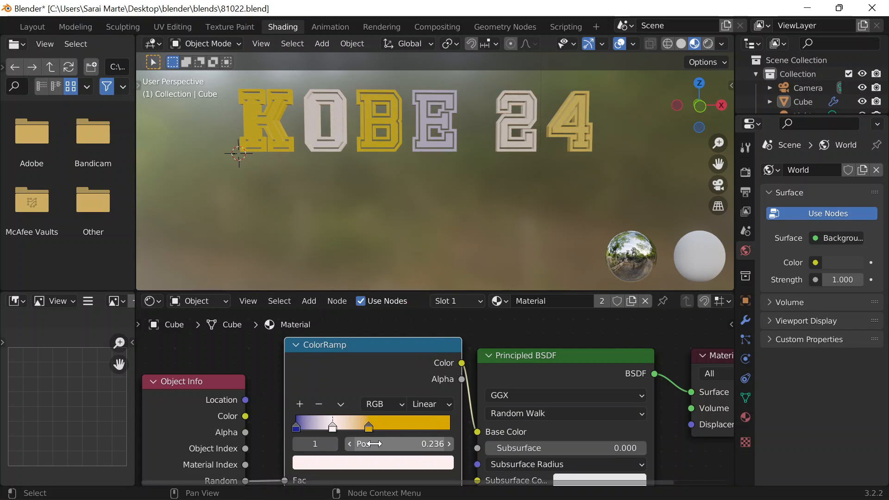
Move the Lavender Blush stop to position 0.755 and set the ColorRamp's interpolation to Constant
left_click_drag(334, 426, 418, 433)
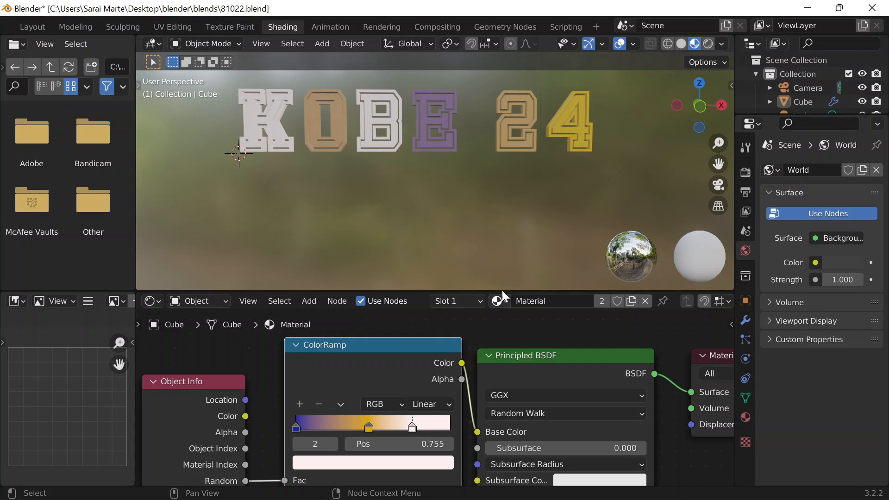
left_click(430, 407)
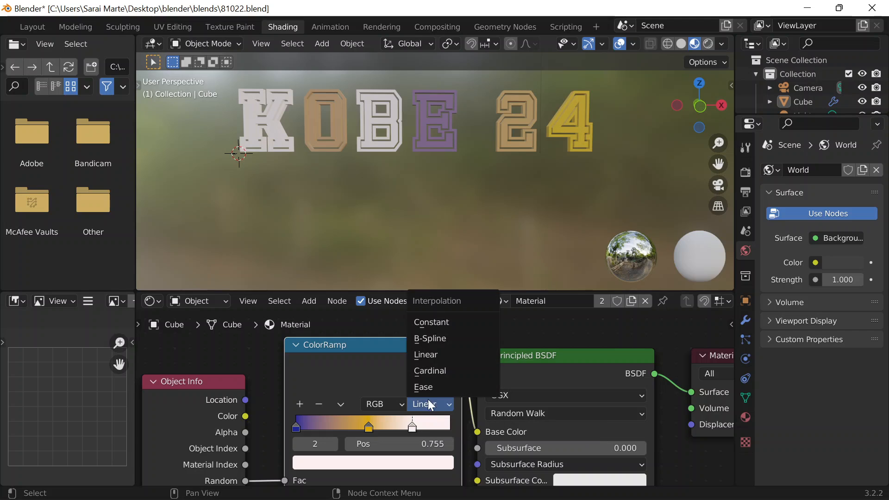
left_click(432, 319)
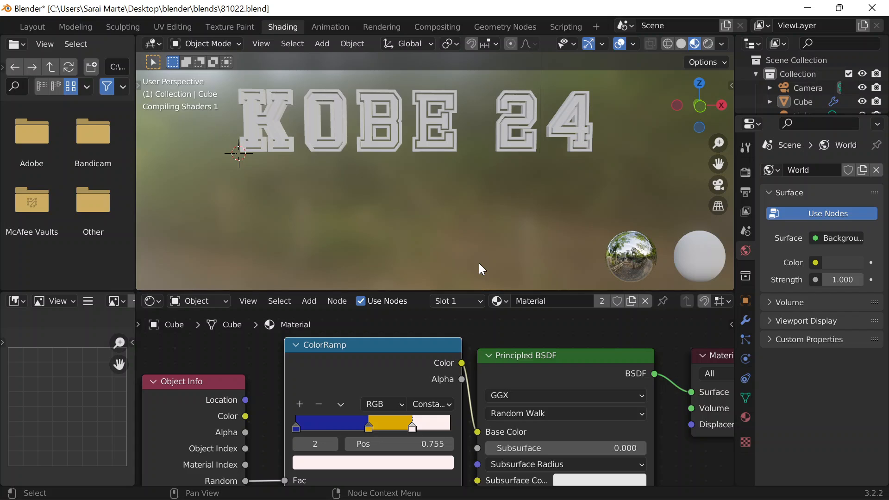
Rearrange the ColorRamp stops so gold comes first, Lavender Blush sits at position 0.273 and blue comes last
left_click_drag(370, 427, 402, 434)
middle_click_drag(518, 148, 493, 199)
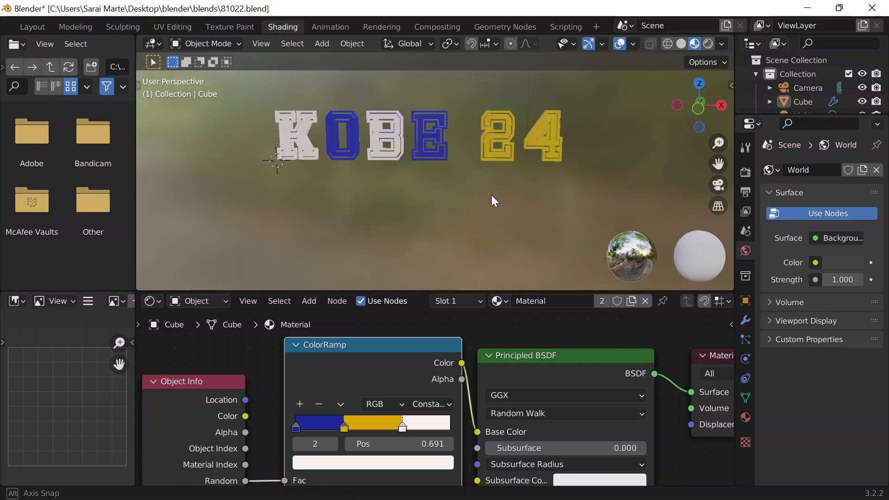
scroll(345, 428, "up", 1)
left_click(337, 431)
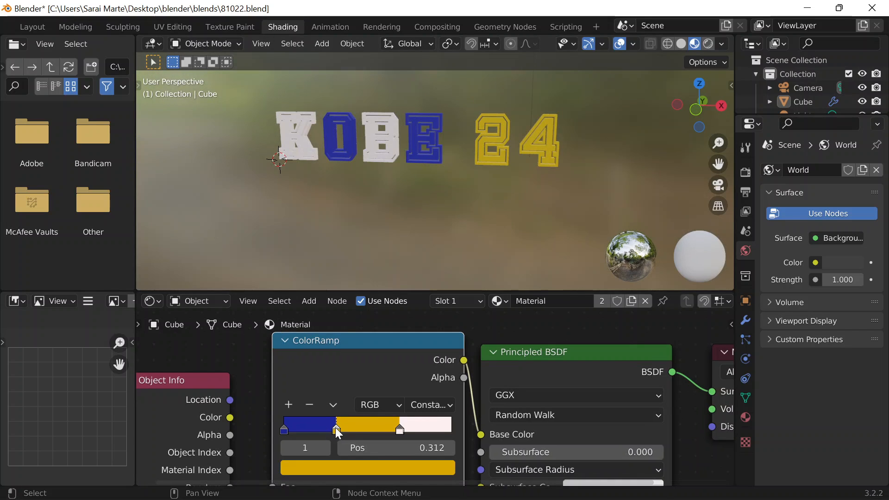
left_click_drag(337, 431, 373, 431)
mouse_move(287, 432)
left_mouse_down()
mouse_move(417, 431)
mouse_move(287, 435)
left_mouse_up()
left_click(392, 434)
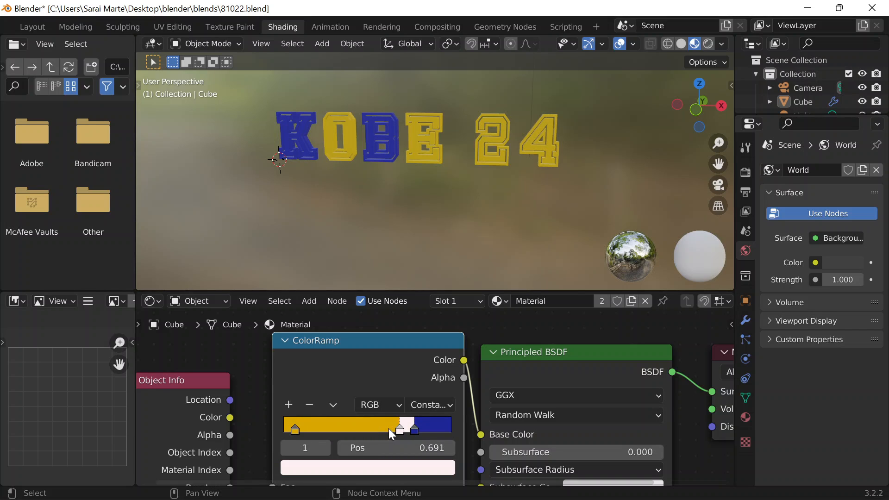
left_click_drag(392, 435, 329, 434)
middle_click_drag(449, 230, 459, 216)
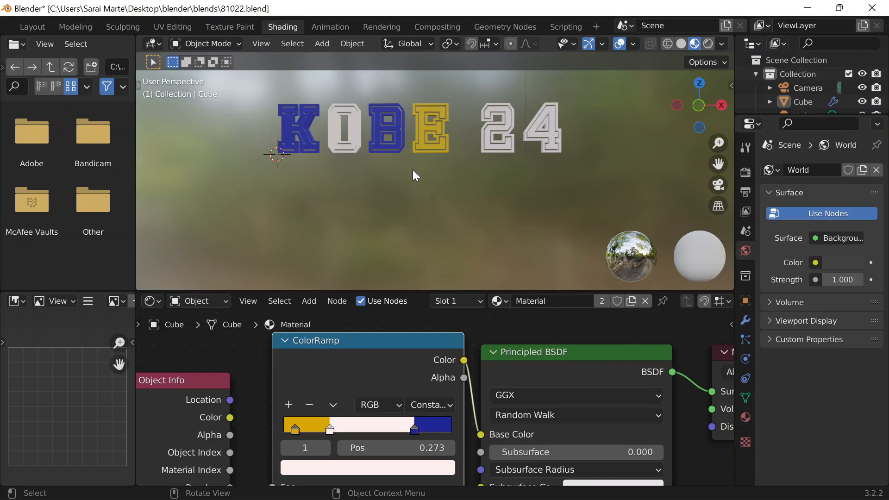
Switch the viewport to front view and move the ColorRamp's blue stop to position 0.770
key("KP_1")
middle_click_drag(415, 176, 413, 207, "shift")
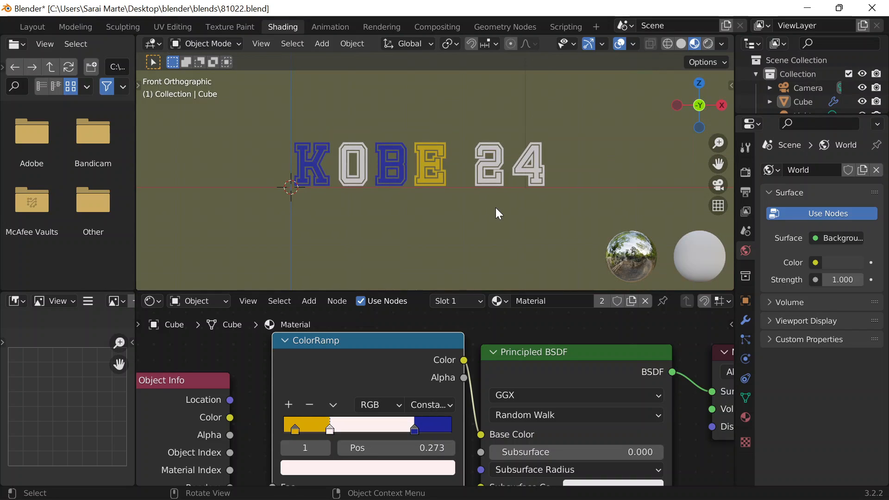
scroll(499, 213, "up", 1)
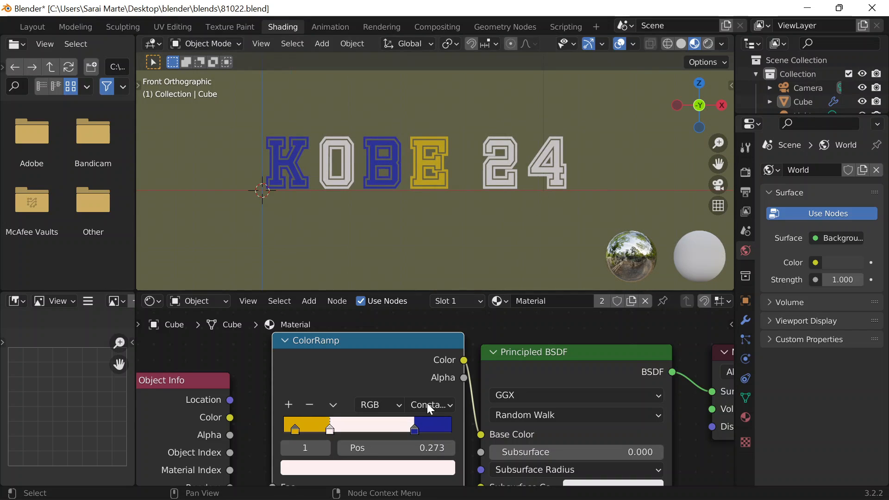
mouse_move(414, 430)
left_mouse_down()
mouse_move(383, 433)
mouse_move(413, 437)
left_mouse_up()
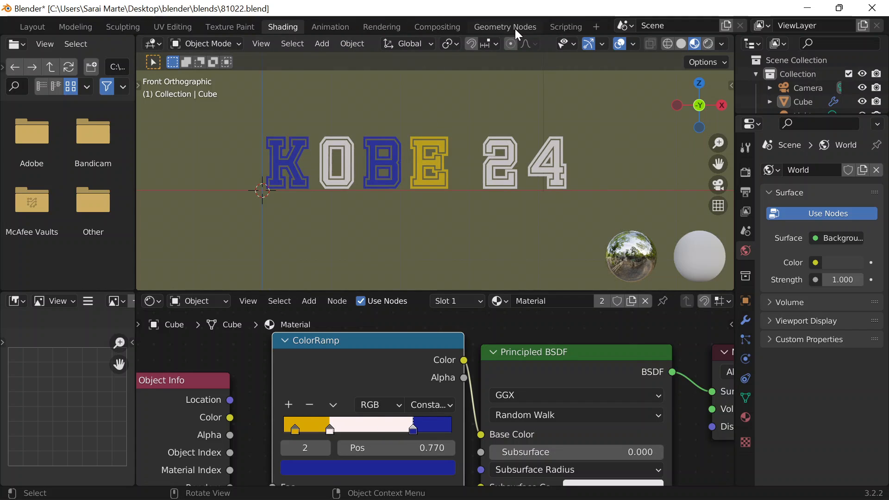
Switch to the Geometry Nodes workspace and add a sphere empty at the scene origin
scroll(227, 32, "up", 5)
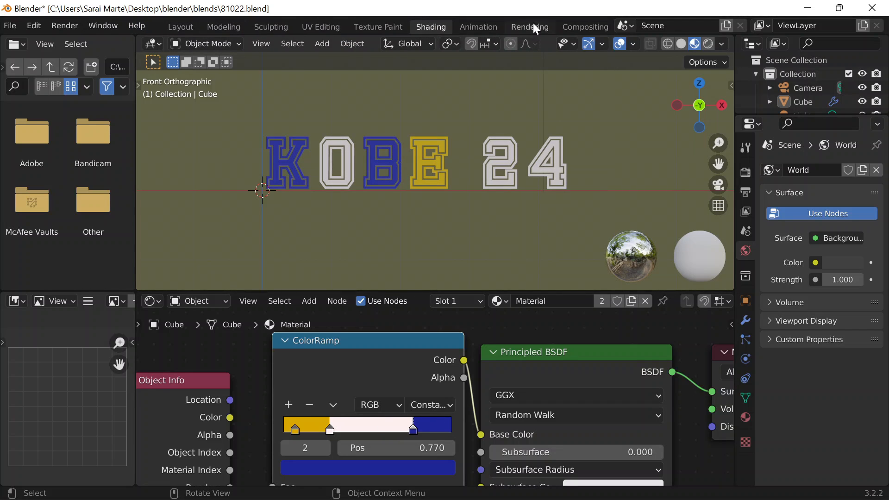
scroll(536, 29, "down", 5)
left_click(518, 28)
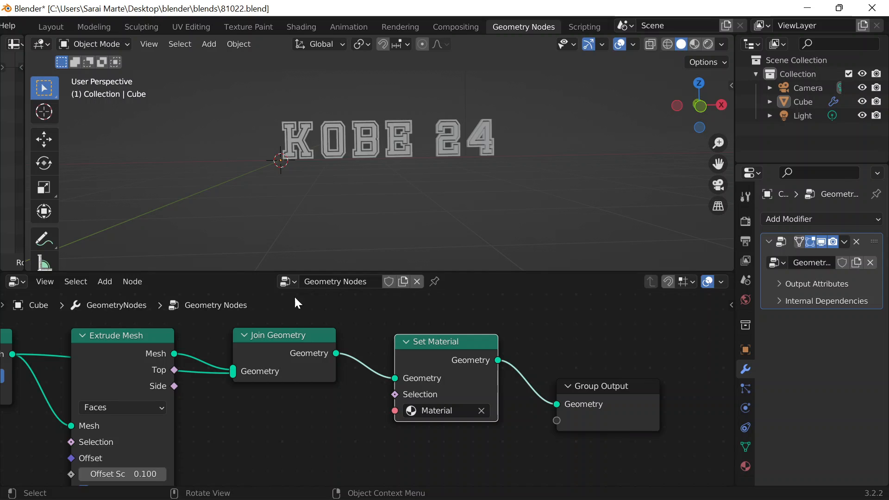
middle_click_drag(424, 193, 429, 214)
key("shift+a")
mouse_move(391, 217)
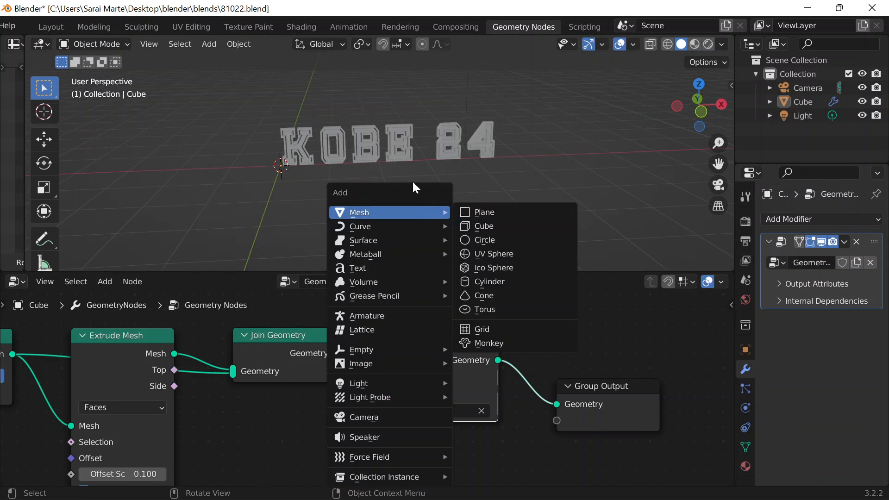
mouse_move(360, 348)
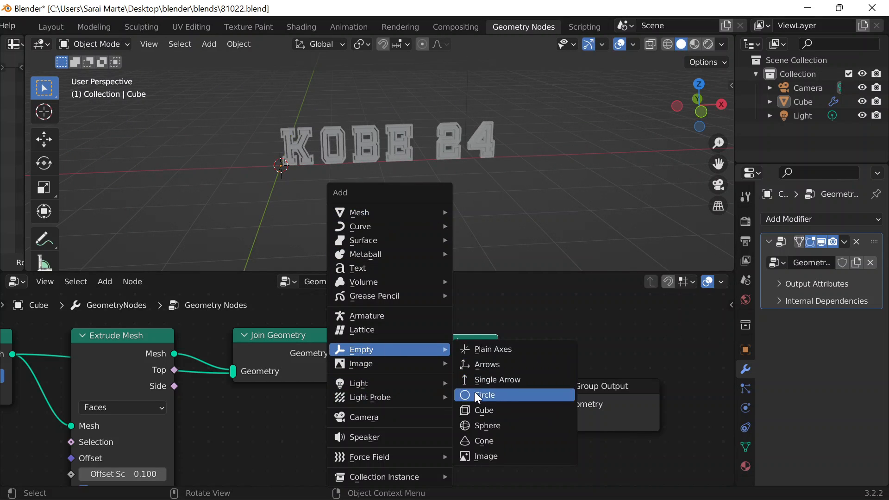
left_click(484, 426)
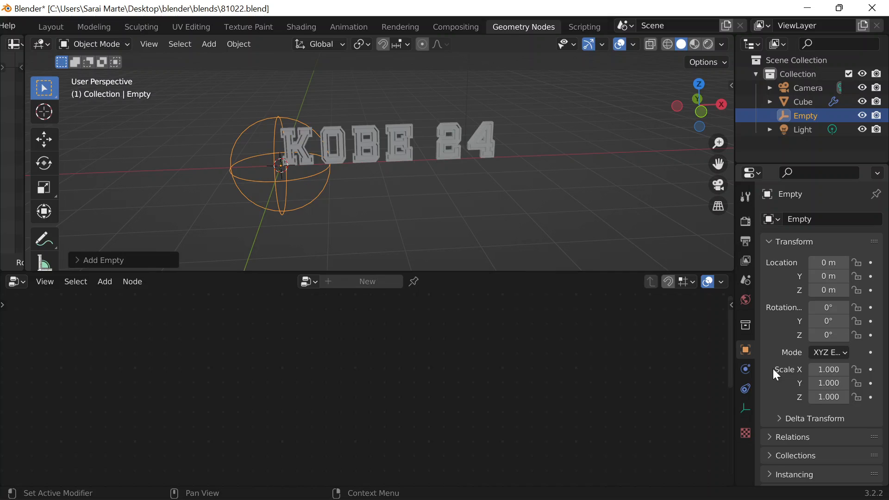
Change the empty's display type to Single Arrow
left_click(743, 407)
left_click(830, 237)
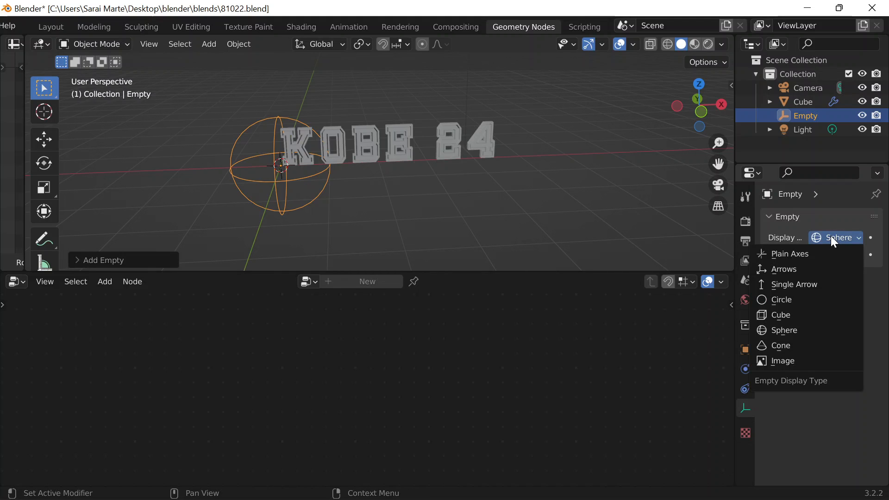
left_click(788, 284)
Select the text object and insert a Translate Instances node between Set Material and Group Output
left_click(405, 160)
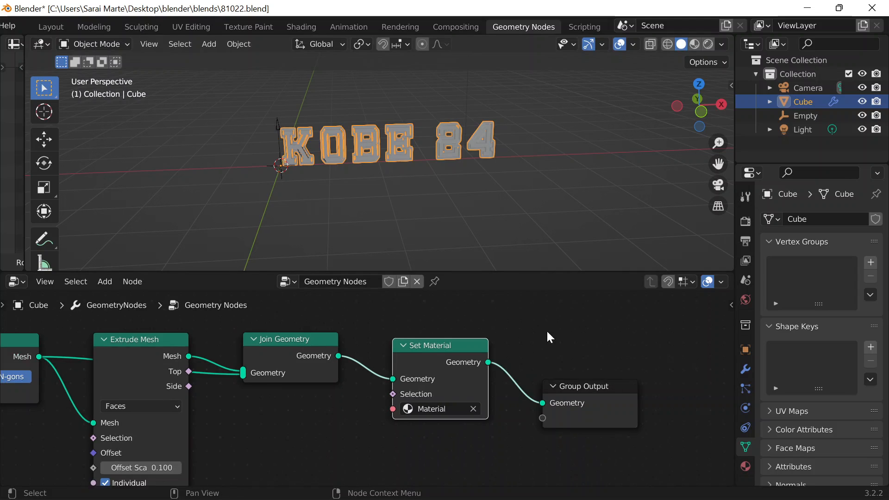
key("shift+a")
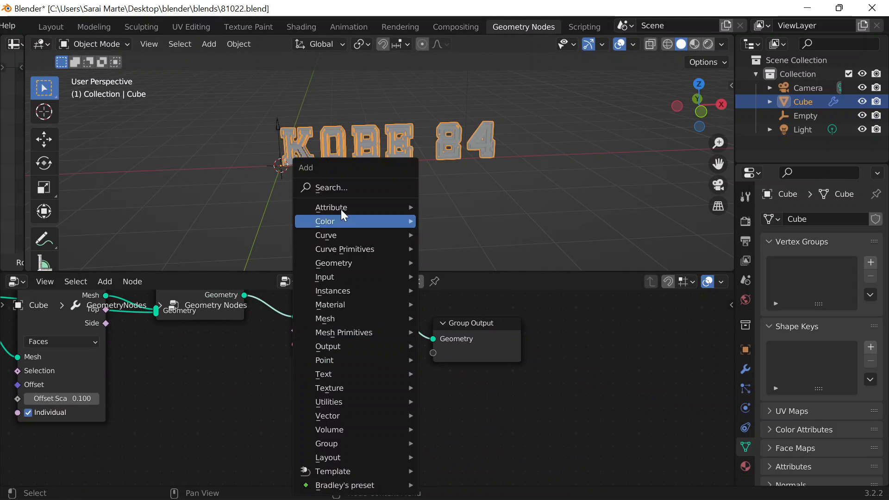
left_click(330, 183)
type("transl")
key("Return")
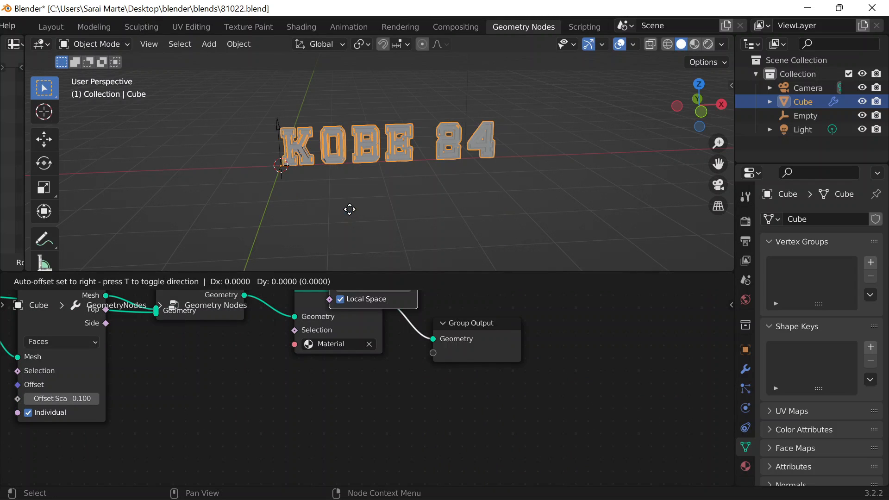
left_click(457, 315)
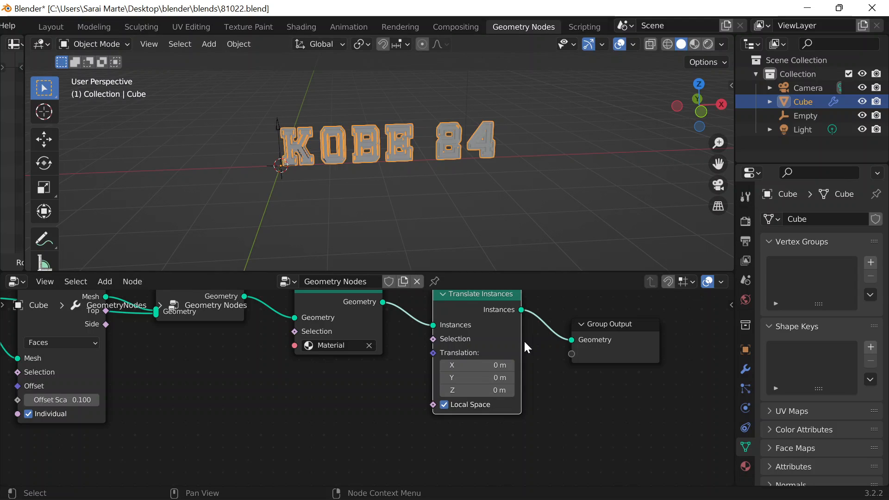
Try changing the translation values of the Translate Instances node and undo the changes
left_click_drag(468, 365, 480, 390)
key("ctrl+z")
key("ctrl+z")
key("ctrl+z")
Bring the Empty into the node tree as an Object Info node and place it below Translate Instances
left_click_drag(488, 320, 500, 321)
left_click_drag(813, 116, 344, 413)
scroll(424, 412, "up", 4)
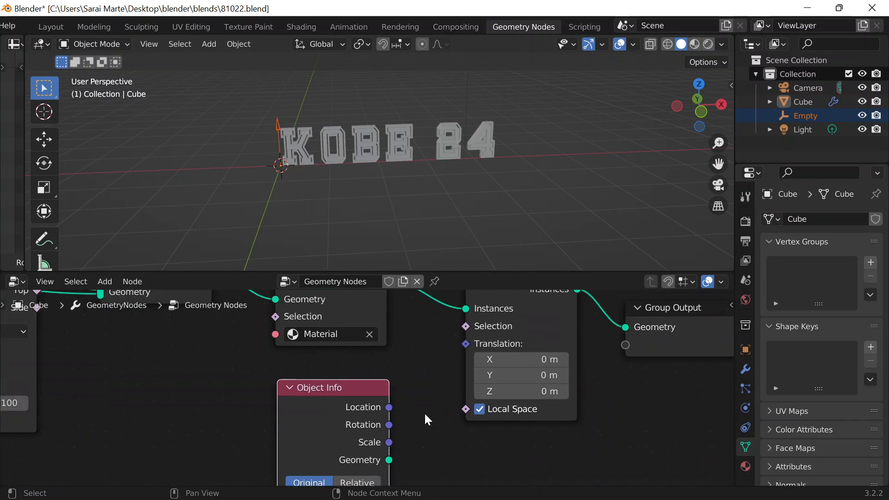
middle_click_drag(433, 409, 434, 372)
left_click_drag(333, 342, 322, 432)
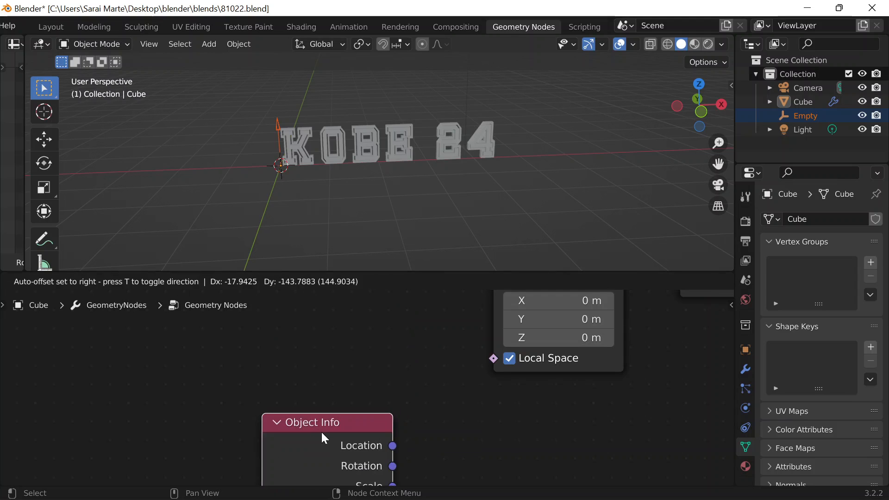
Add a Vector Math node beside Object Info and set its operation to Distance
key("shift+a")
left_click(391, 189)
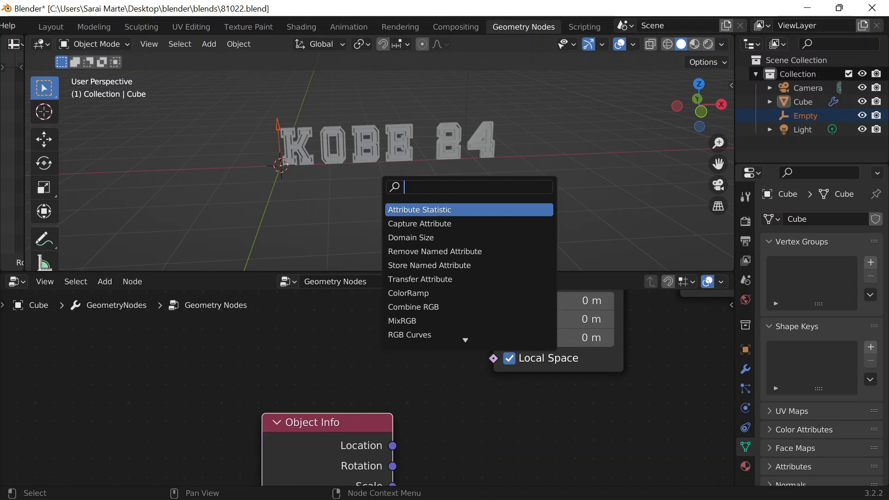
type("vecot")
key("Down")
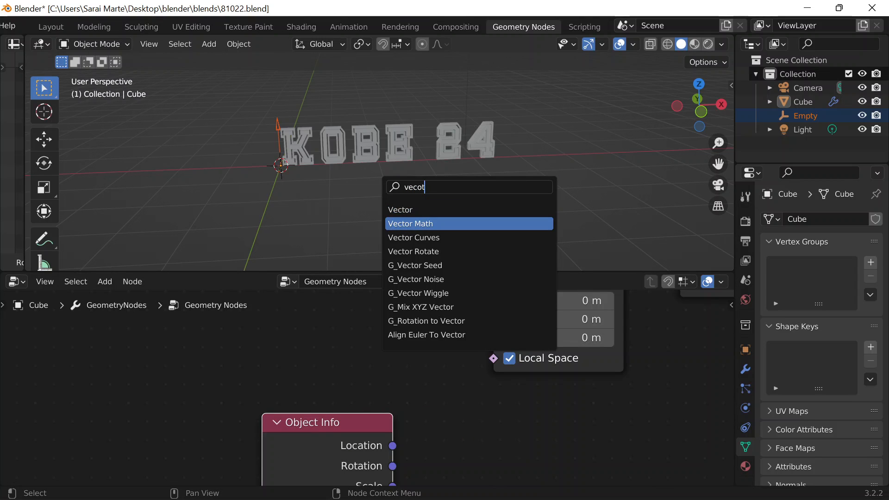
key("Return")
left_click(435, 404)
left_click(463, 451)
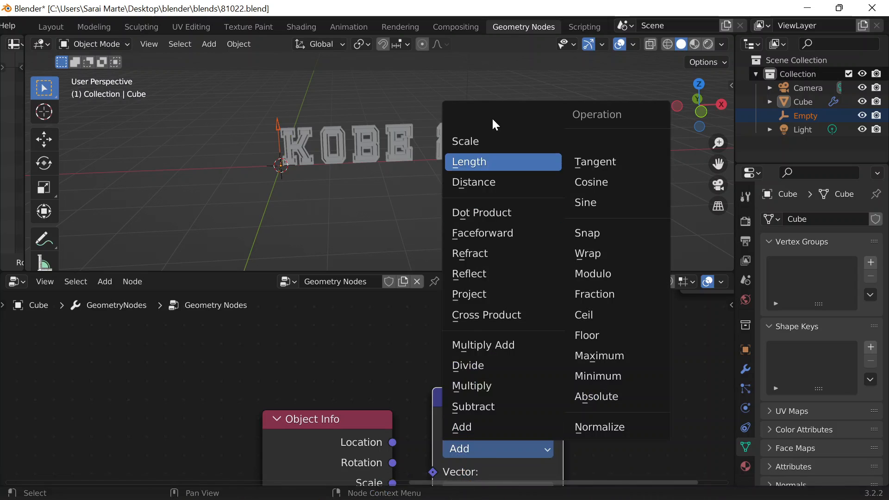
left_click(486, 182)
left_click_drag(481, 395, 508, 369)
Reposition the Object Info node and add a Position node above it
left_click_drag(257, 451, 314, 433)
key("g")
left_click(299, 447)
key("shift+a")
left_click(268, 188)
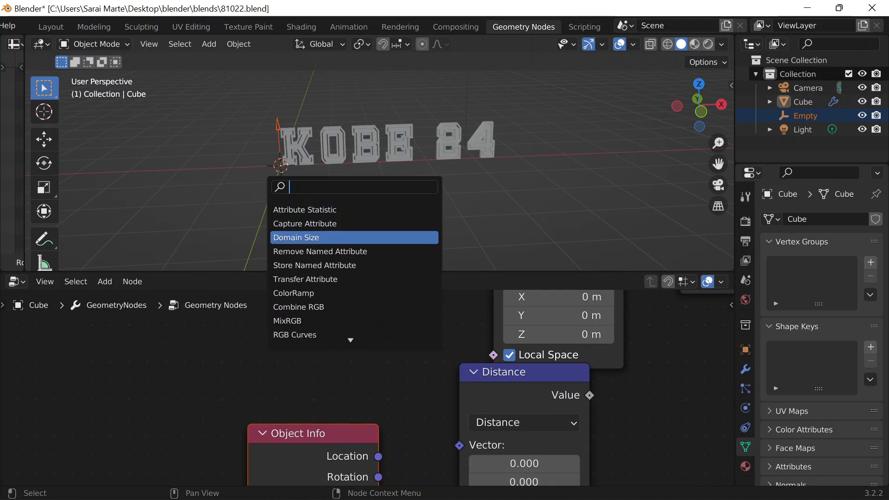
type("posi")
key("Return")
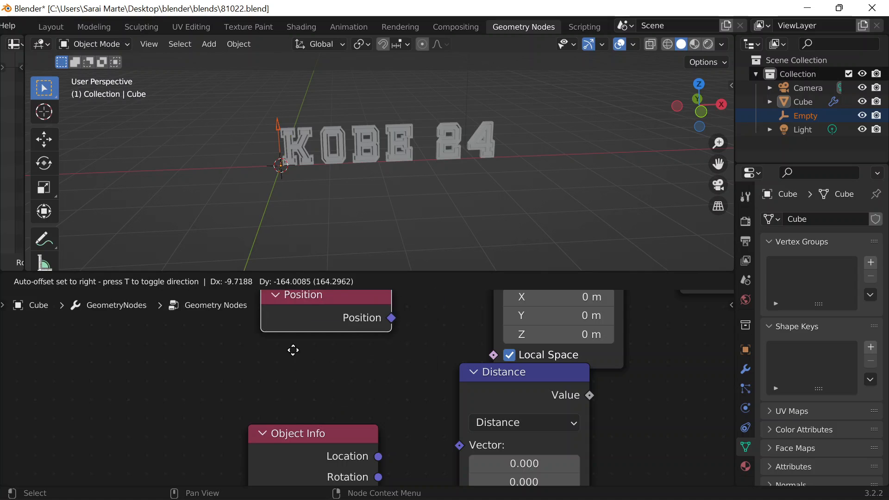
left_click(283, 407)
Connect Position and the Object Info's Location to the Distance node's two Vector inputs, and move the Distance node closer
middle_click_drag(379, 391, 359, 339)
left_click_drag(363, 321, 440, 388)
left_click_drag(360, 405, 440, 414)
left_click_drag(526, 329, 485, 377)
scroll(574, 373, "down", 1)
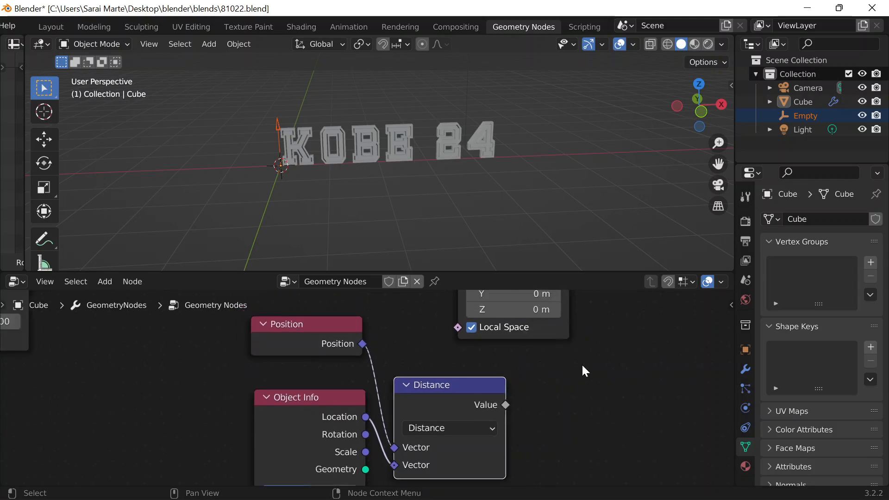
Connect the Distance node's Value output to the Translation input of Translate Instances
scroll(446, 360, "down", 3)
left_click_drag(442, 398, 417, 321)
scroll(384, 127, "down", 6)
scroll(385, 127, "up", 3)
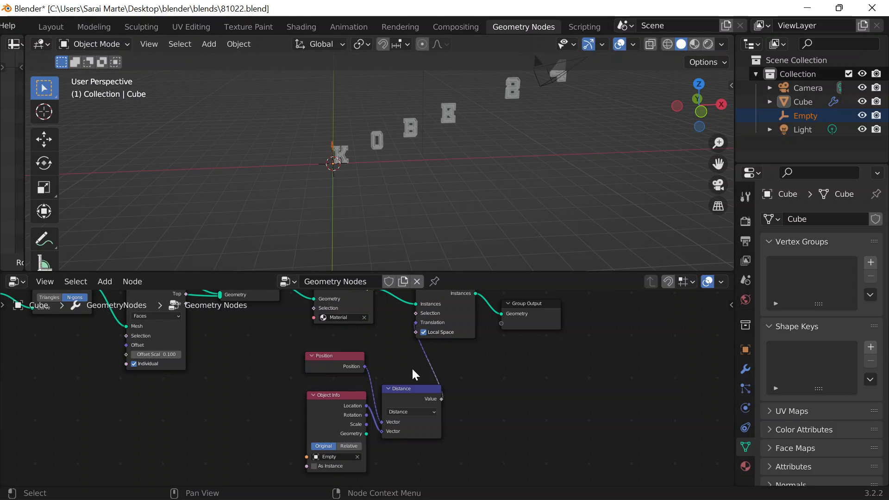
Spread the Position, Object Info and Distance nodes out, away from Translate Instances
left_click_drag(316, 364, 282, 365)
left_click_drag(311, 407, 239, 404)
left_click_drag(384, 391, 345, 379)
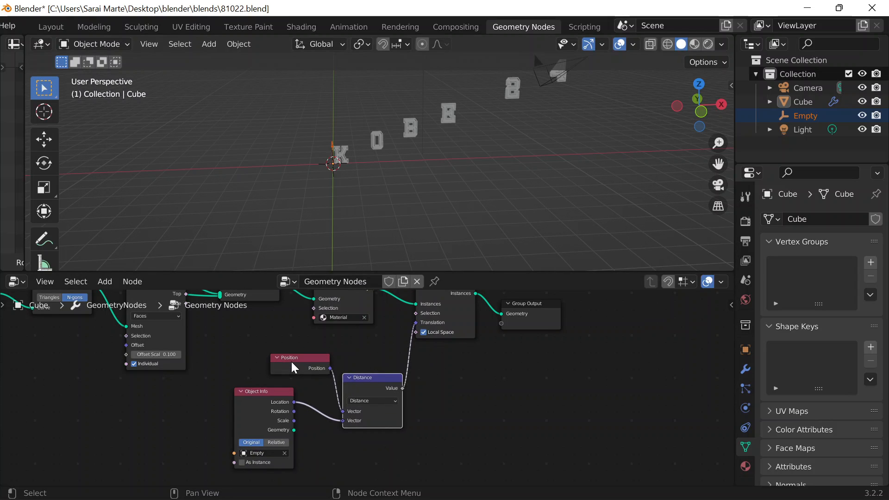
left_click_drag(293, 369, 254, 373)
Insert a Combine XYZ node between Distance and Translate Instances, feeding the distance into its Y input
middle_click_drag(482, 92, 452, 139)
scroll(365, 387, "up", 1)
key("shift+a")
left_click(407, 185)
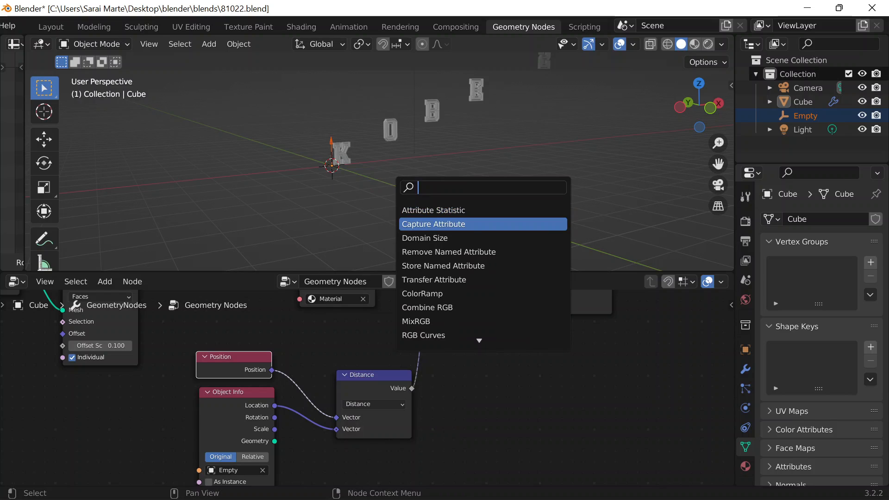
type("combine")
key("Down")
key("Return")
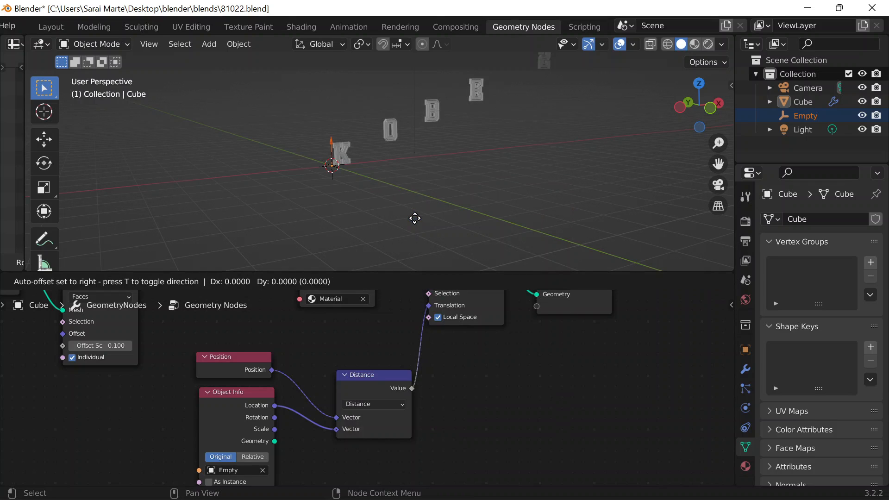
left_click(440, 406)
mouse_move(453, 350)
left_mouse_down()
mouse_move(447, 368)
mouse_move(455, 362)
left_mouse_up()
Examine from several angles and distances how the letters are offset relative to the empty
middle_click_drag(454, 186, 459, 204)
scroll(490, 192, "up", 5)
middle_click_drag(285, 200, 343, 209)
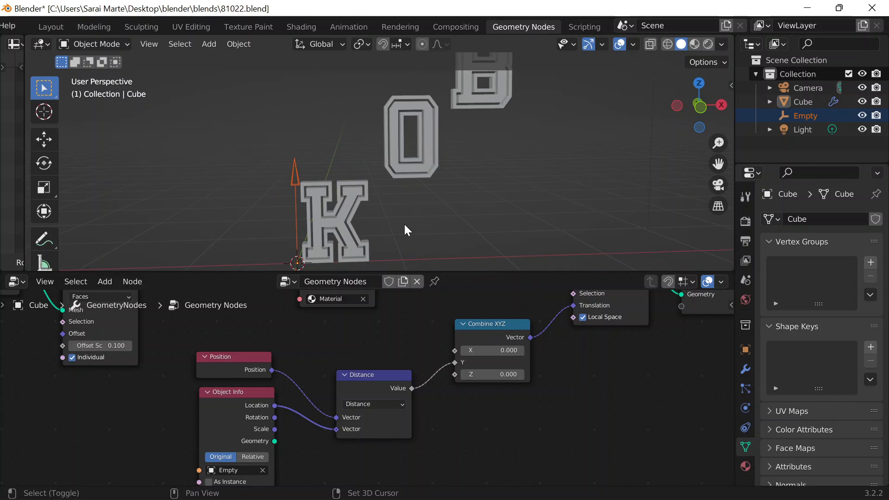
middle_click_drag(405, 226, 494, 184, "shift")
scroll(476, 173, "down", 8)
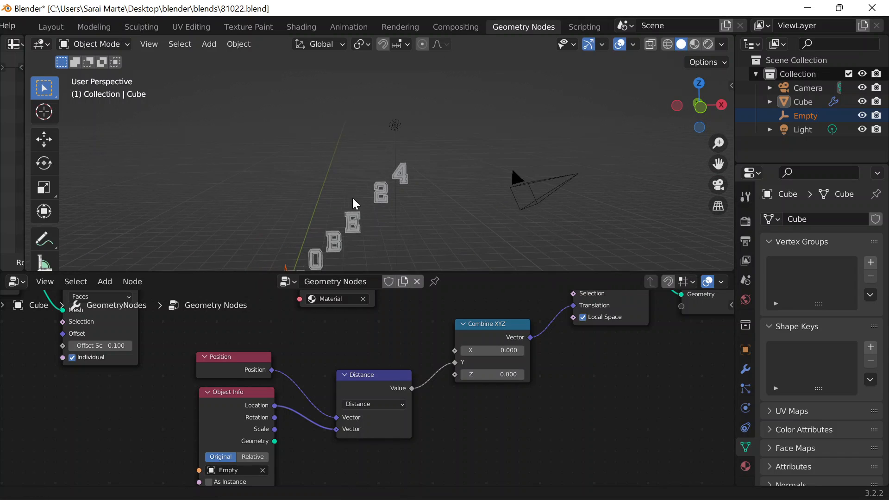
middle_click_drag(336, 241, 449, 143, "shift")
scroll(482, 178, "up", 8)
middle_click_drag(499, 194, 398, 121, "shift")
Insert a ColorRamp node between the Distance and Combine XYZ nodes
key("shift+a")
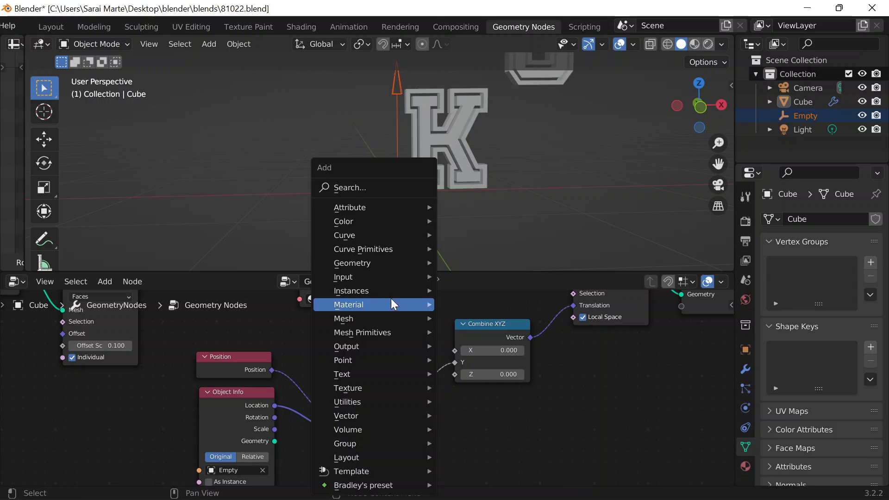
left_click(374, 190)
type("color")
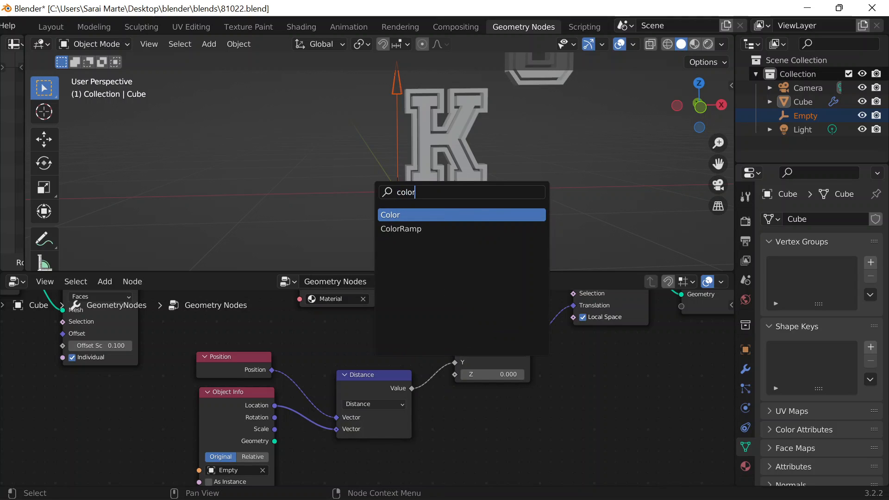
key("Down")
key("Return")
left_click(451, 329)
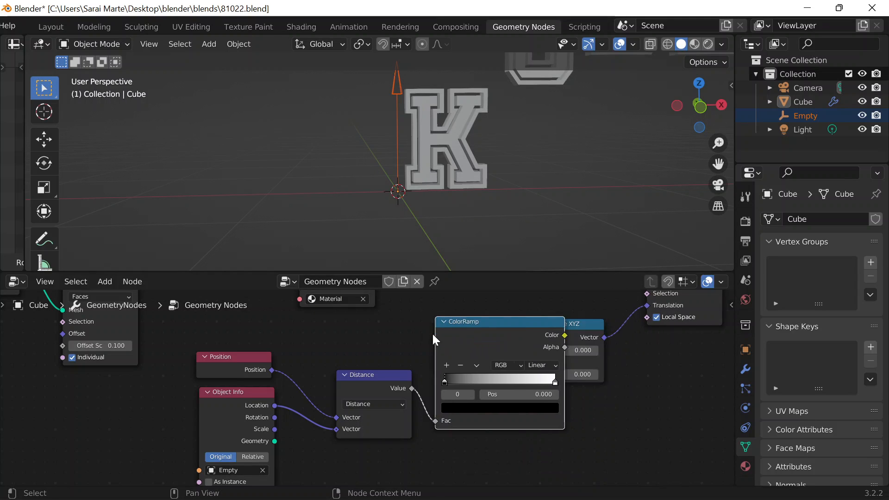
scroll(510, 368, "up", 5)
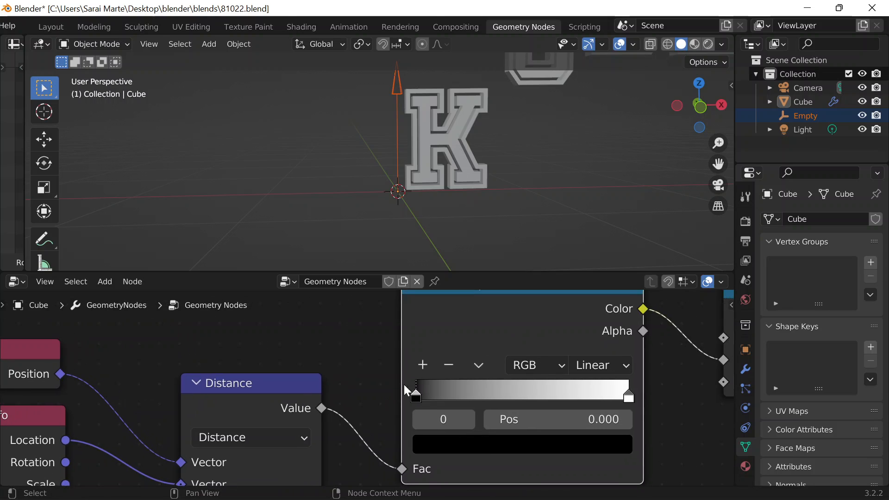
Flip the ColorRamp's gradient so it runs from white to black
left_click(480, 365)
left_click(498, 389)
scroll(508, 212, "down", 5)
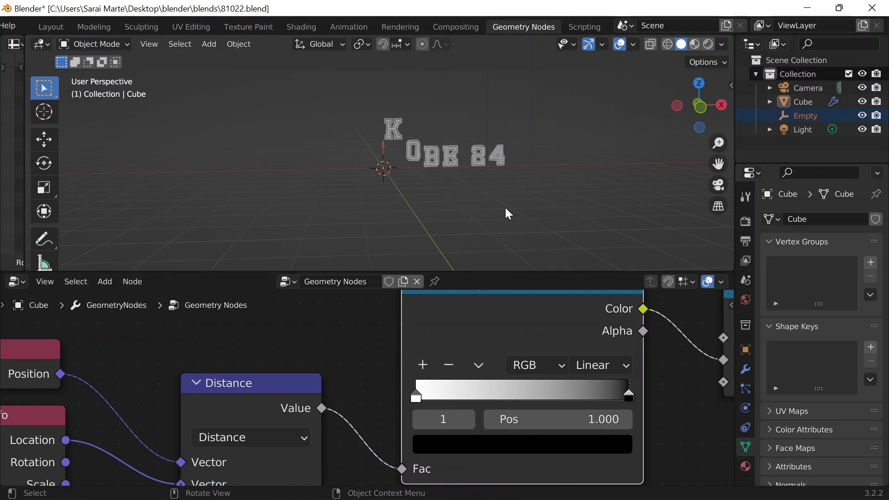
Move the empty along the X axis away from the letter K, to about X -1.18 m
middle_click_drag(453, 155, 403, 188, "shift")
scroll(368, 171, "up", 2)
left_click_drag(280, 161, 209, 172)
key("x")
scroll(344, 167, "down", 3)
scroll(355, 344, "down", 4)
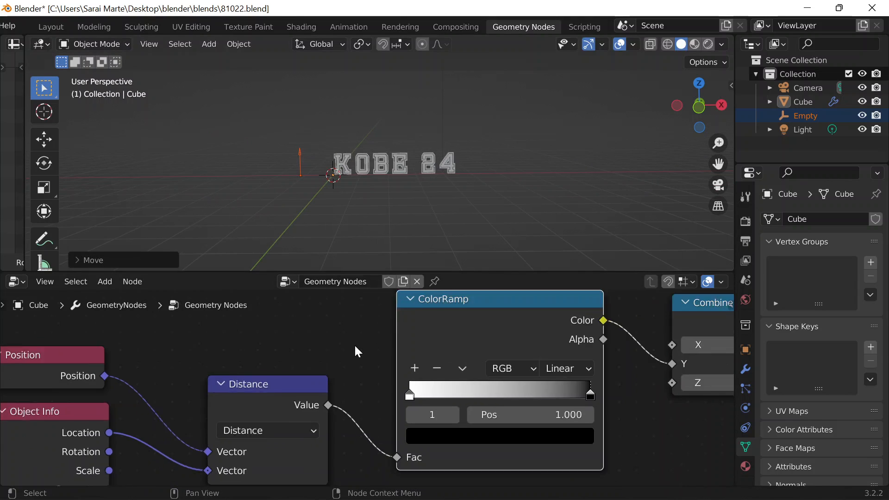
Switch to the Layout workspace and enlarge the timeline area
middle_click_drag(355, 343, 255, 358, "shift")
scroll(253, 351, "up", 1)
scroll(252, 348, "down", 3)
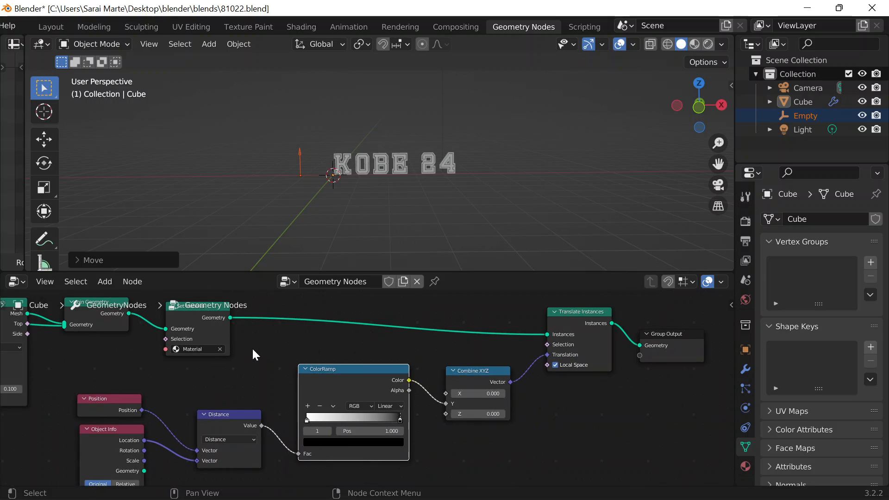
left_click(61, 28)
middle_click_drag(169, 68, 324, 453)
left_click_drag(294, 454, 311, 363)
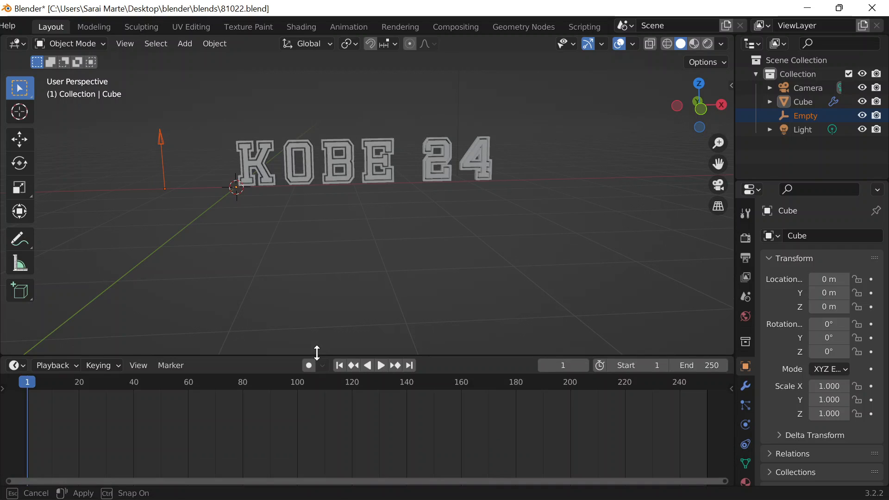
Show the viewport's transform sidebar and set the animation's end frame to 80
key("n")
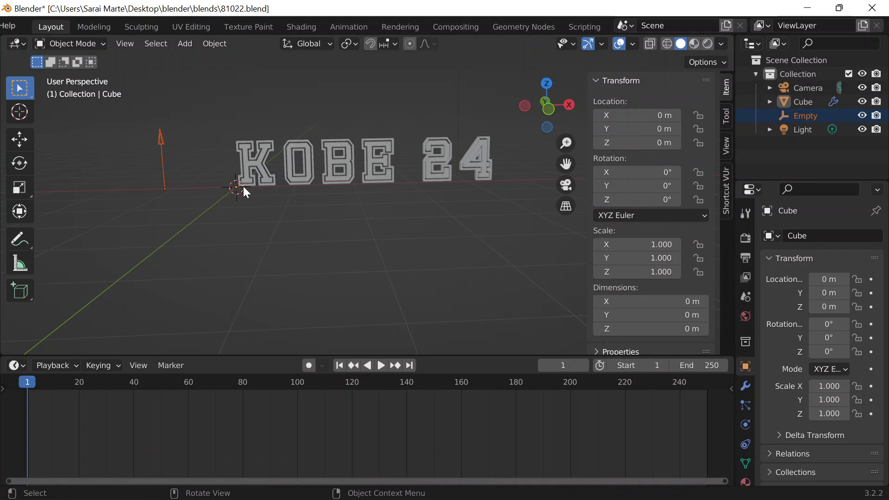
middle_click_drag(244, 186, 331, 231)
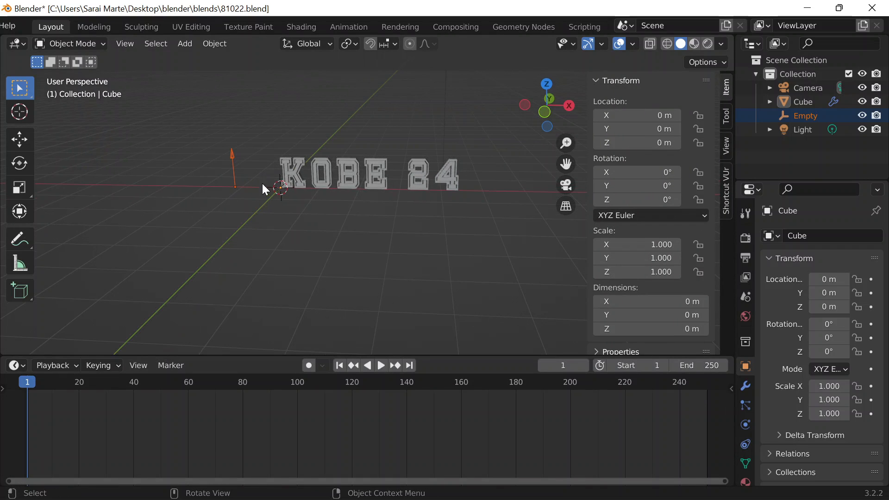
left_click(683, 366)
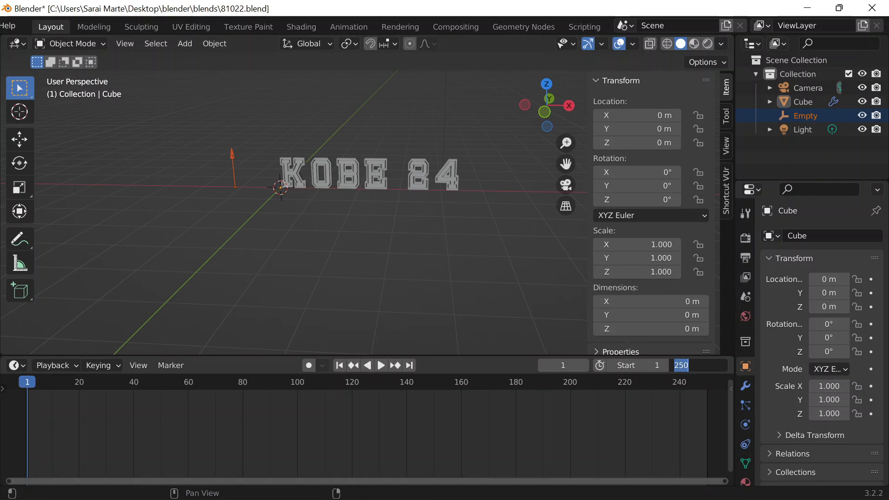
key("Return")
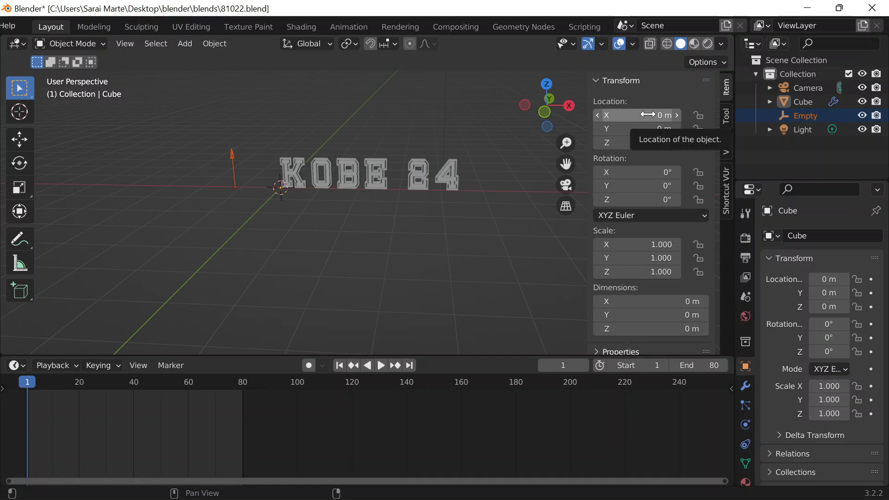
key("i")
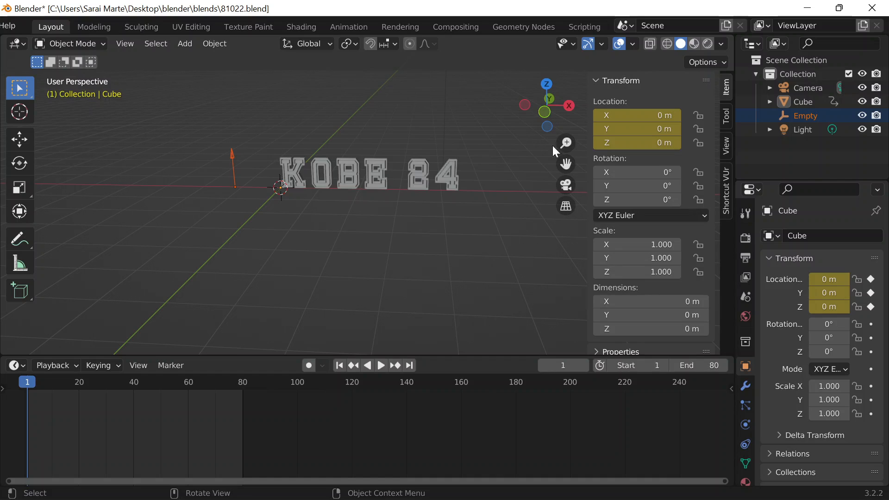
left_click_drag(32, 381, 113, 385)
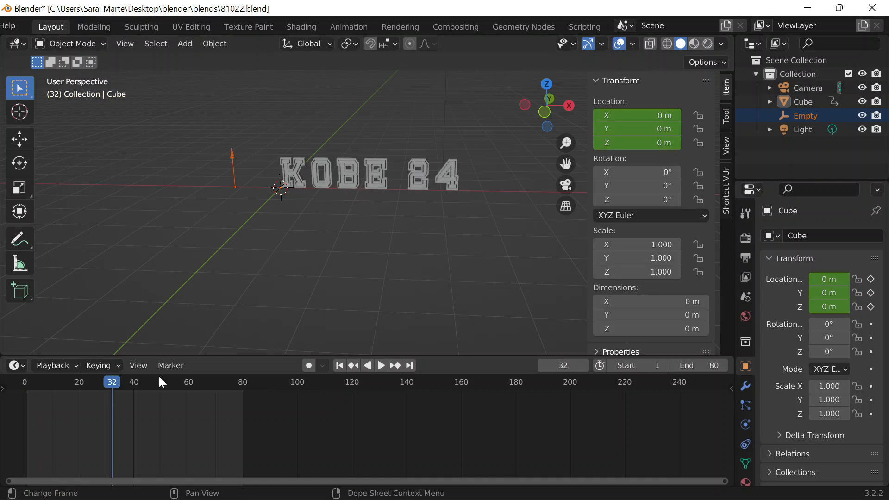
left_click(301, 166)
left_click(234, 162)
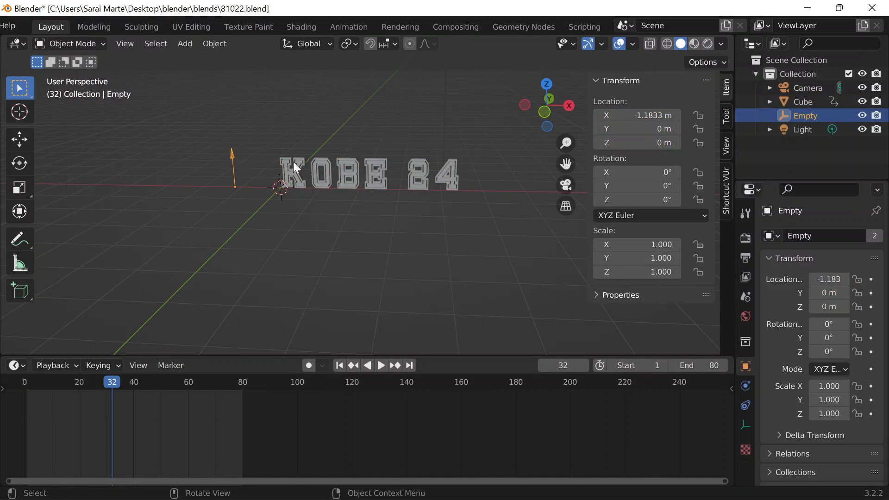
left_click(294, 163)
left_click(238, 172, "ctrl")
left_click(298, 166)
left_click(237, 183, "ctrl")
left_click(285, 170)
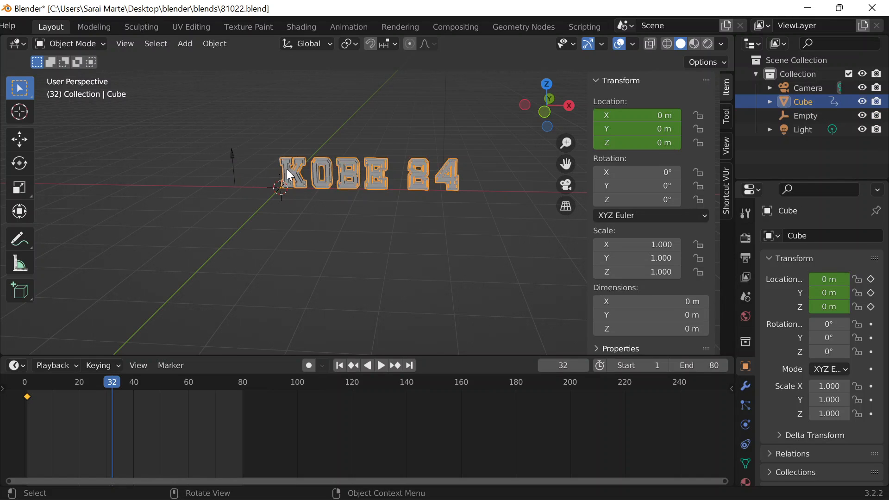
key("x")
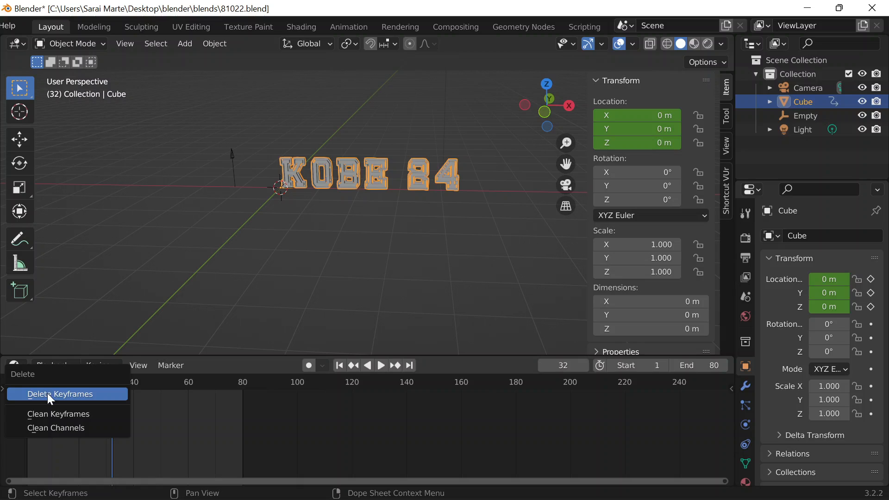
left_click(72, 395)
Insert a location keyframe for the empty at frame 1
left_click(233, 162)
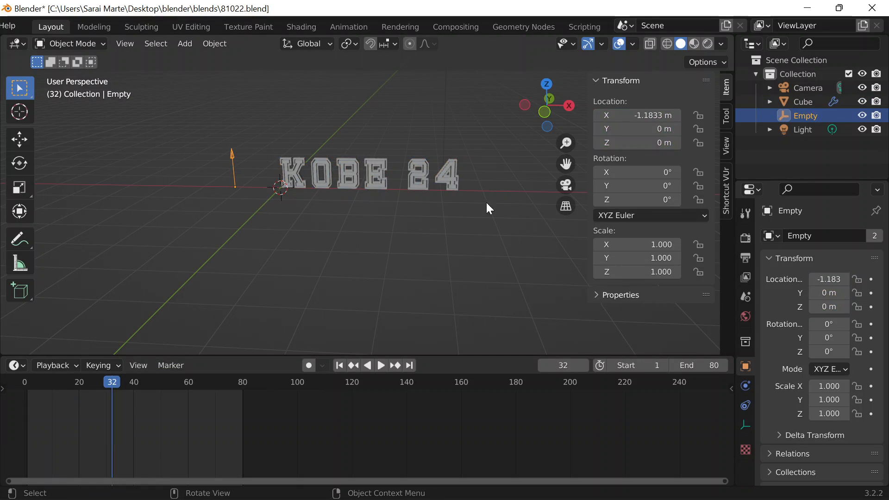
left_click(563, 365)
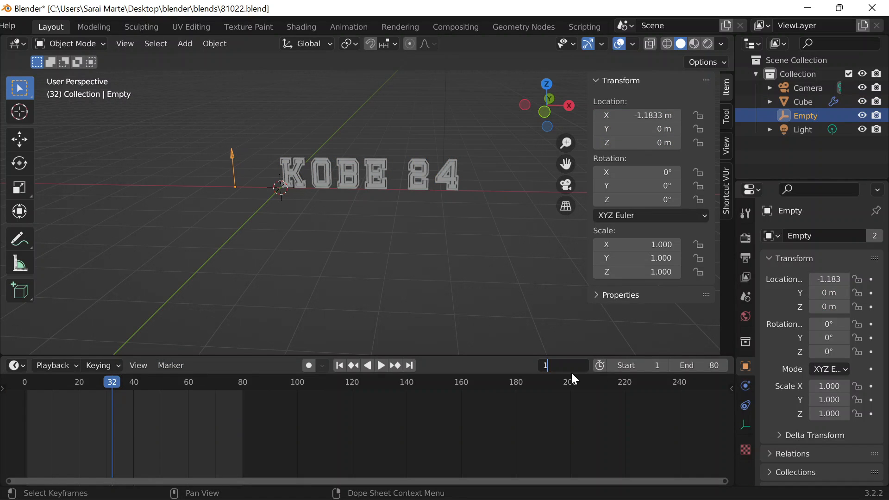
type("1")
key("Return")
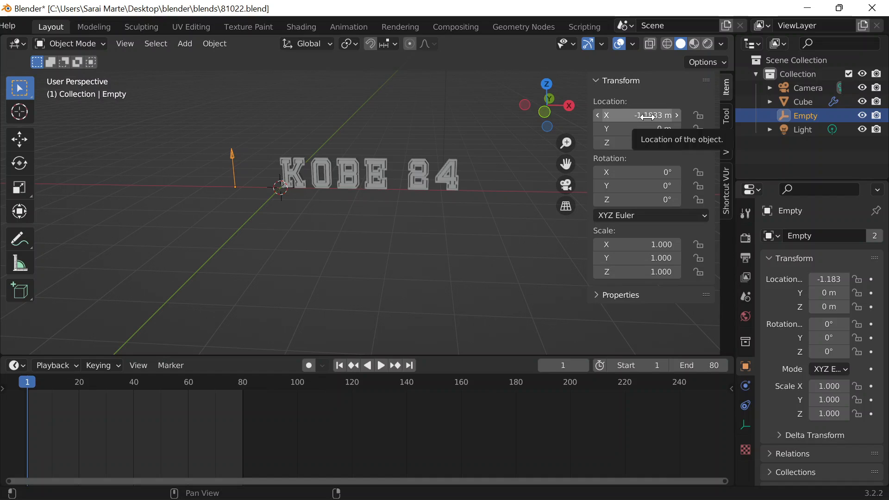
key("i")
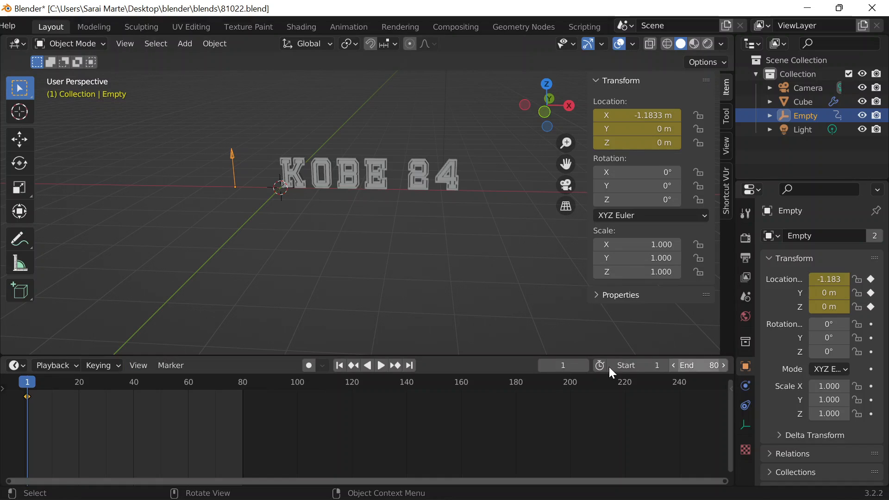
At frame 80, move the empty along X past the last letter to about 4.84 m and keyframe its location
left_click(546, 369)
type("80")
key("Return")
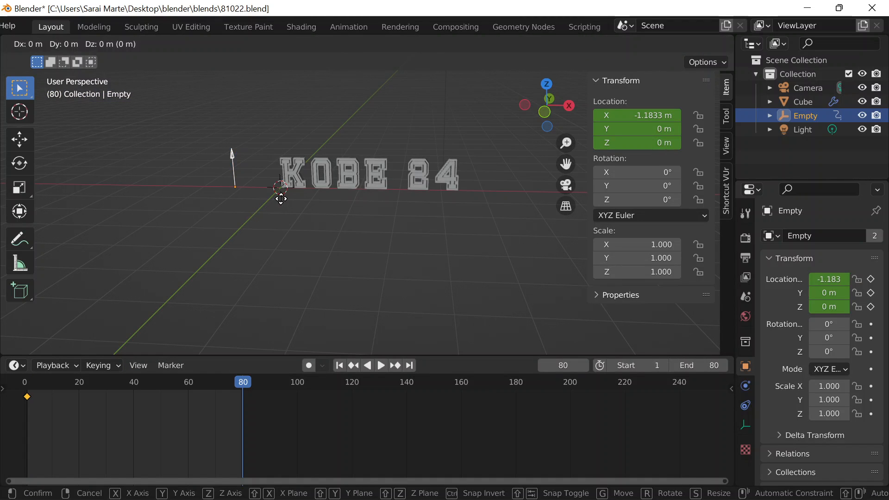
key("g")
key("x")
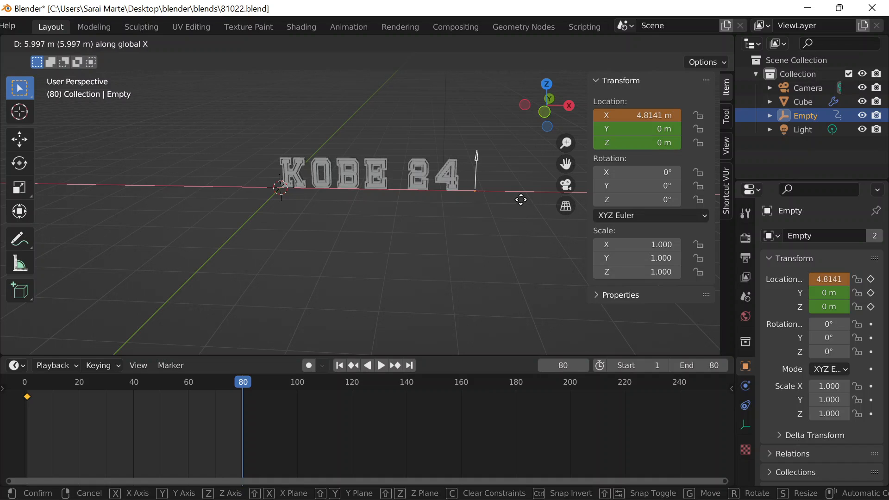
left_click(522, 199)
scroll(508, 199, "up", 2)
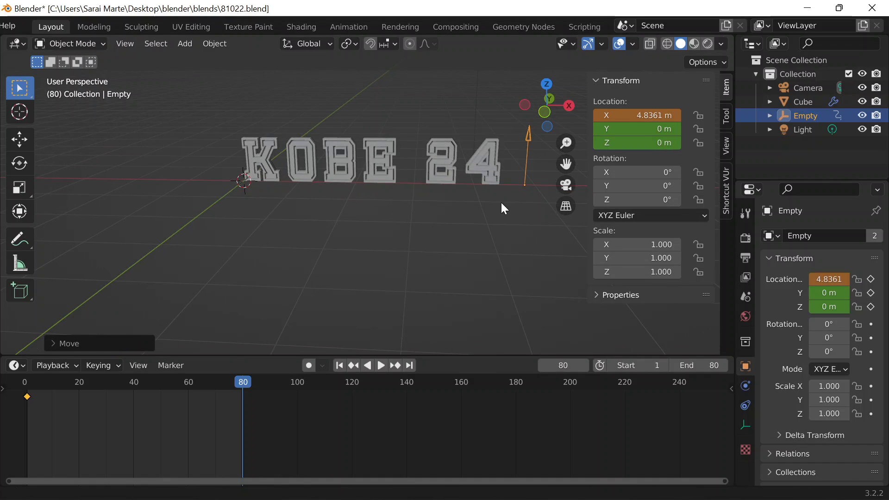
middle_click_drag(502, 202, 430, 228, "shift")
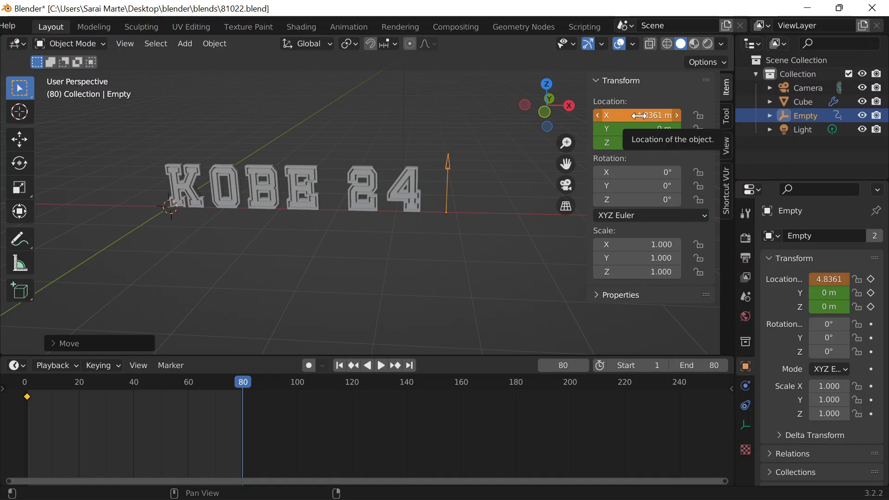
key("i")
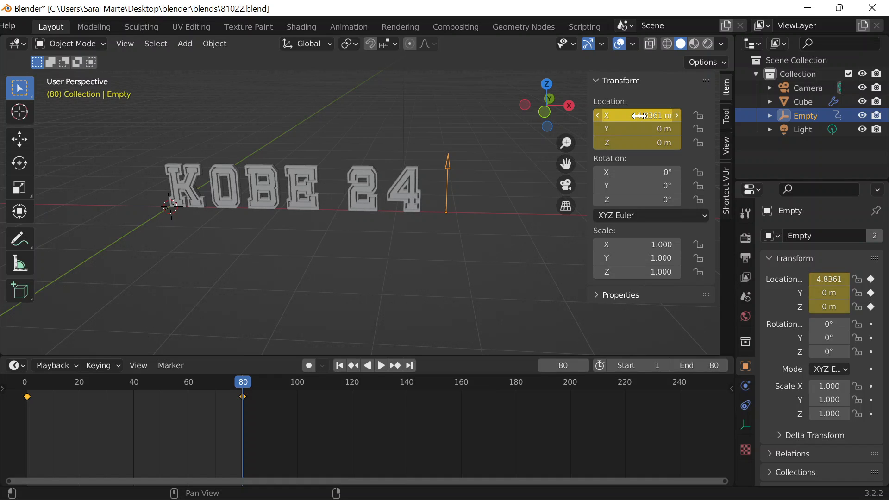
Play the animation twice to check how the letters react as the empty passes them
left_click(377, 365)
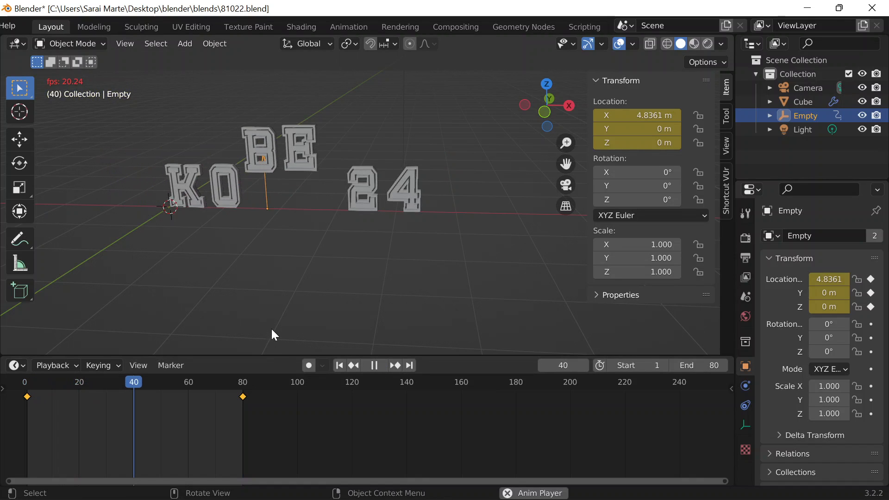
key("space")
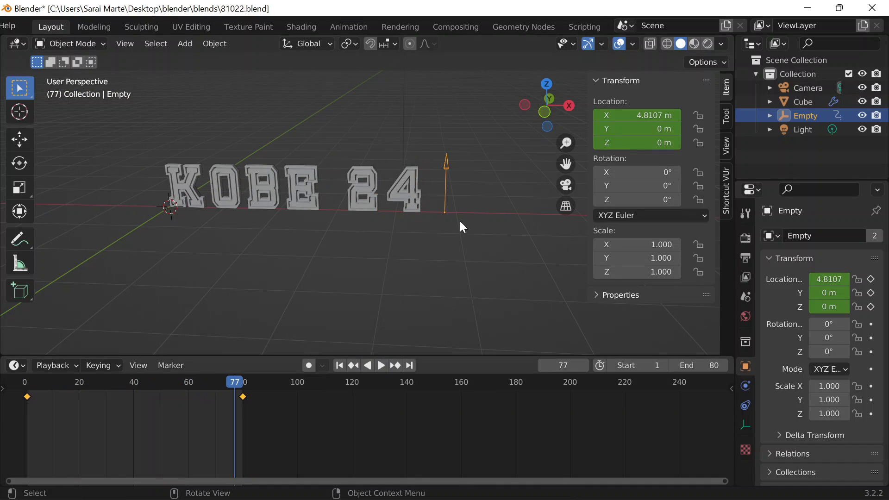
scroll(431, 31, "down", 2)
left_click(387, 366)
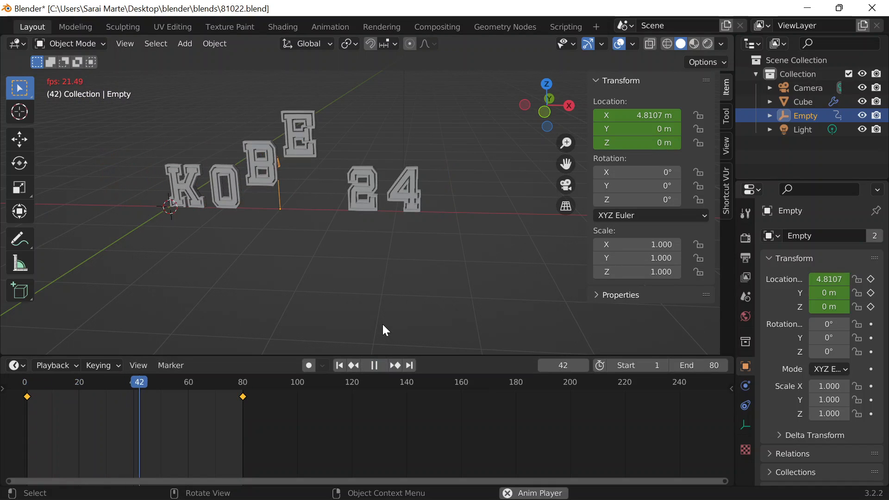
left_click(374, 365)
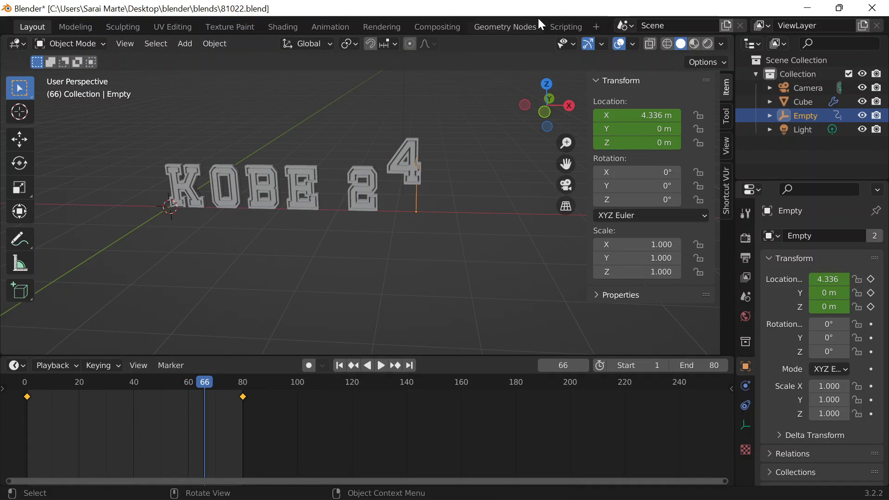
In the text object's geometry node tree, insert a Float Curve node between ColorRamp and Combine XYZ
left_click(503, 32)
left_click(426, 168)
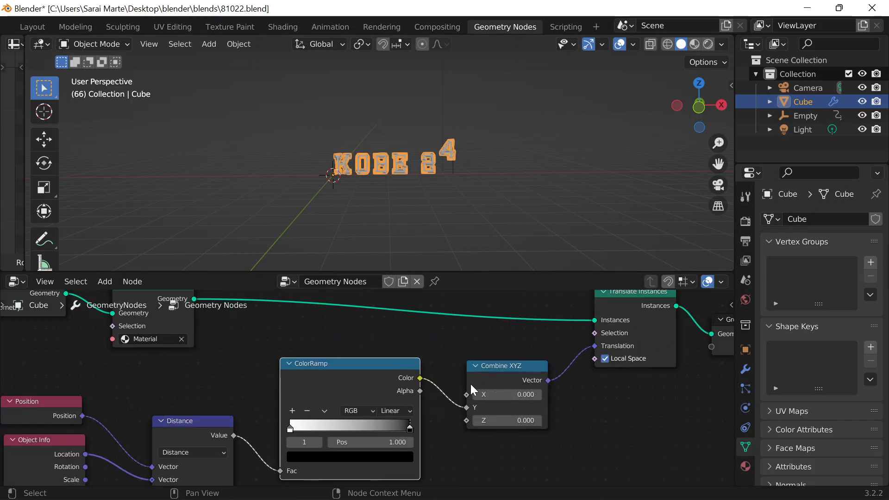
scroll(471, 385, "up", 3)
key("shift+a")
mouse_move(416, 211)
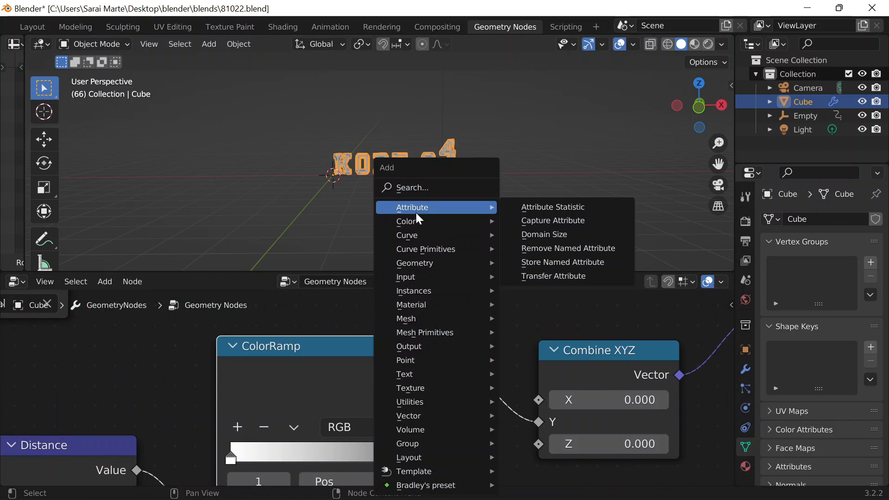
left_click(416, 188)
type("float")
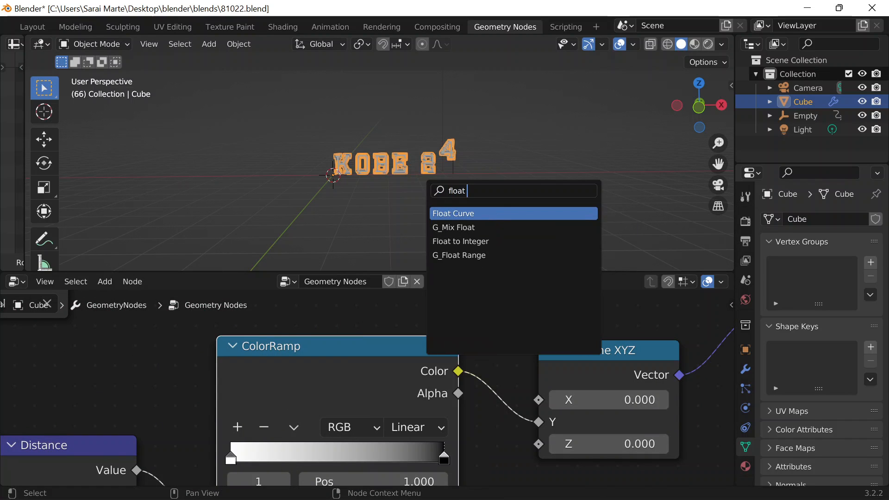
key("Return")
left_click(536, 353)
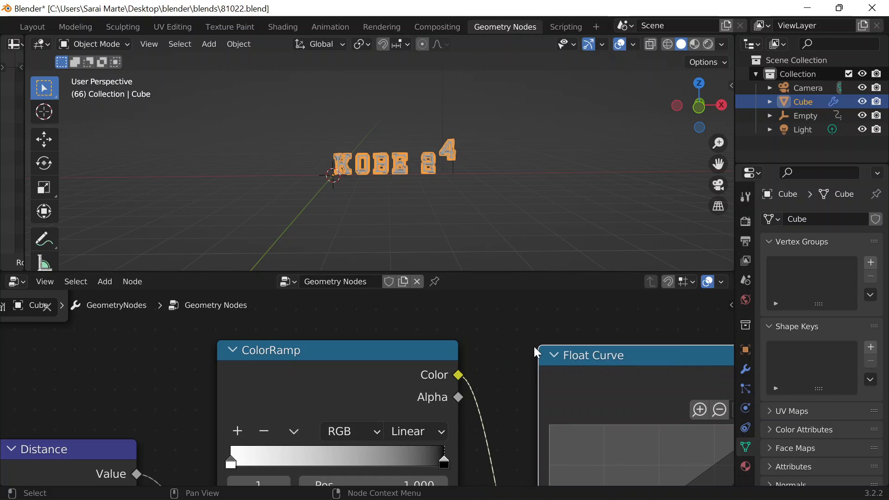
Add a point to the Float Curve and raise it to about 0.32, 0.69 so the curve bulges upward
middle_click_drag(469, 341, 213, 298, "shift")
scroll(394, 376, "down", 2)
middle_click_drag(445, 425, 476, 354, "shift")
scroll(476, 354, "up", 2)
left_click(427, 392)
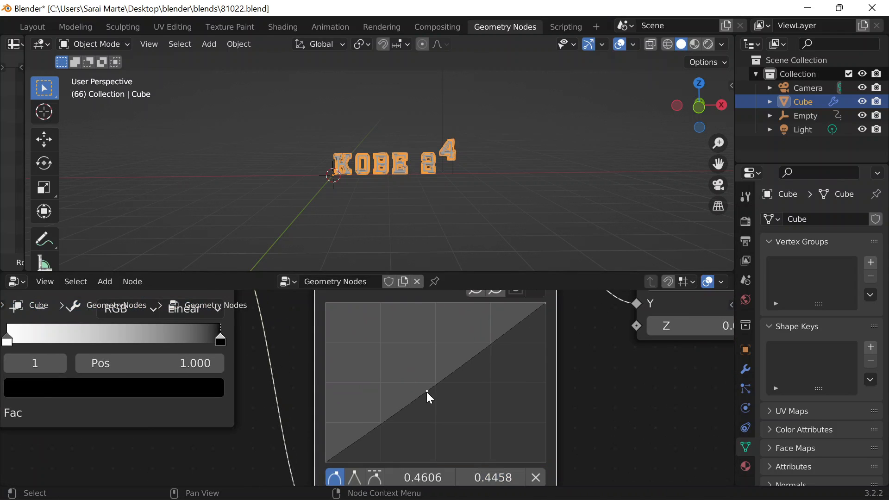
left_click_drag(427, 392, 396, 353)
scroll(299, 341, "down", 3)
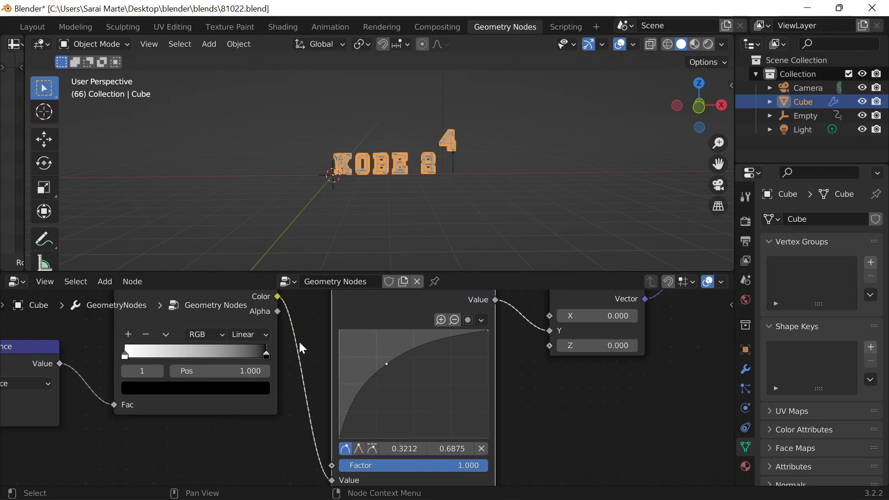
Play the animation in the Layout workspace to check the letters' motion with the adjusted curve
left_click(43, 25)
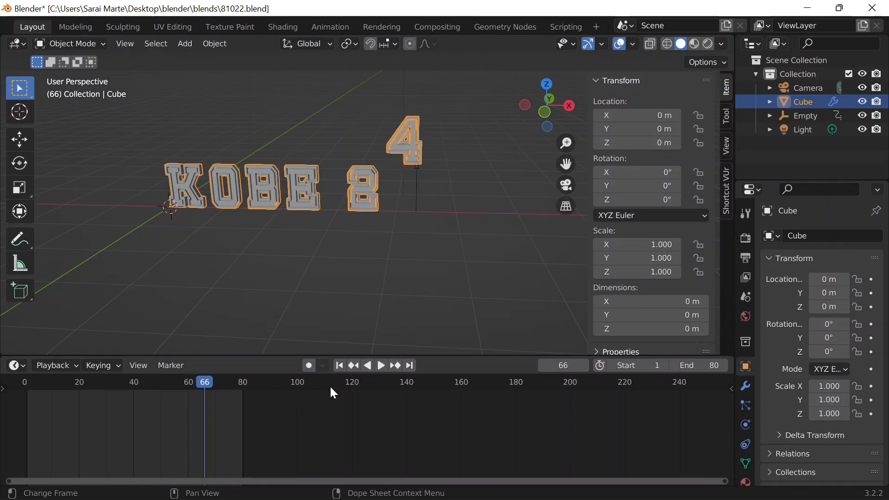
left_click(380, 366)
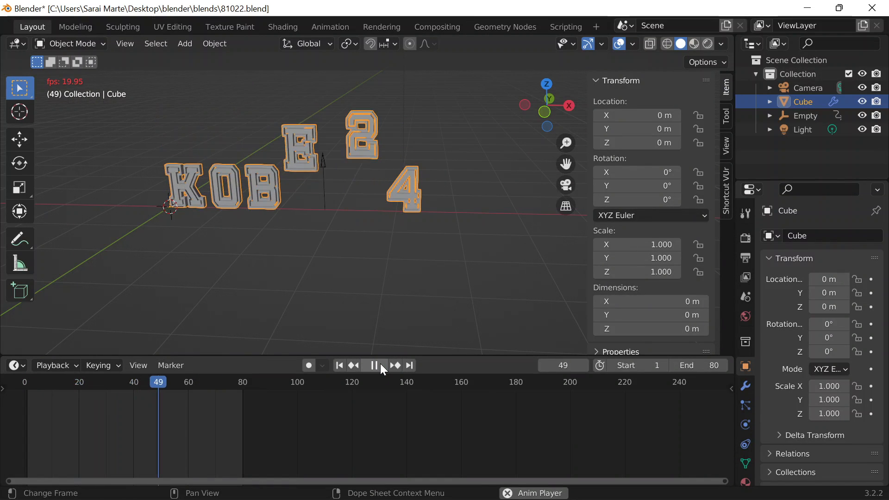
left_click(380, 365)
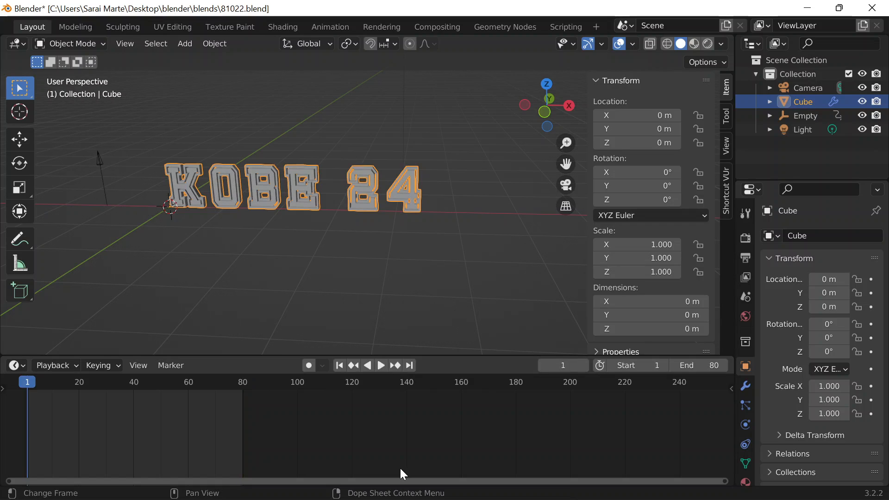
Deselect the text object and hide the 3D viewport's sidebar
middle_click_drag(448, 269, 519, 265)
left_click(516, 266)
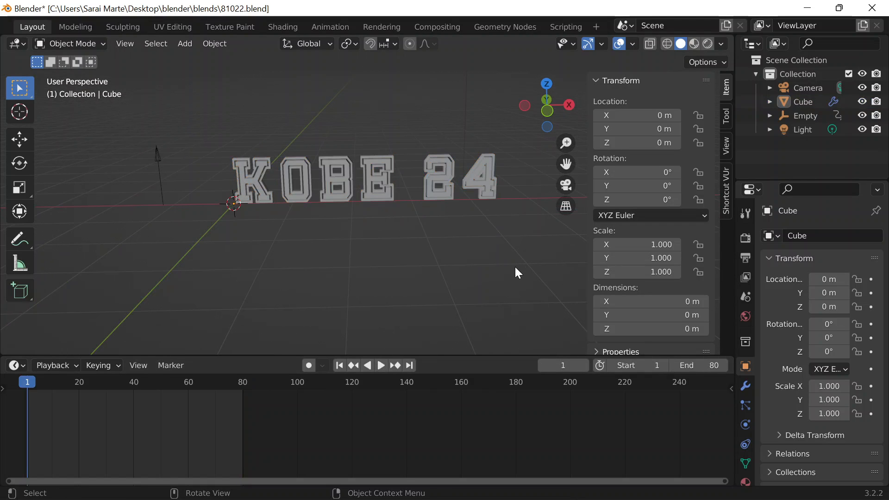
key("n")
left_click(403, 489)
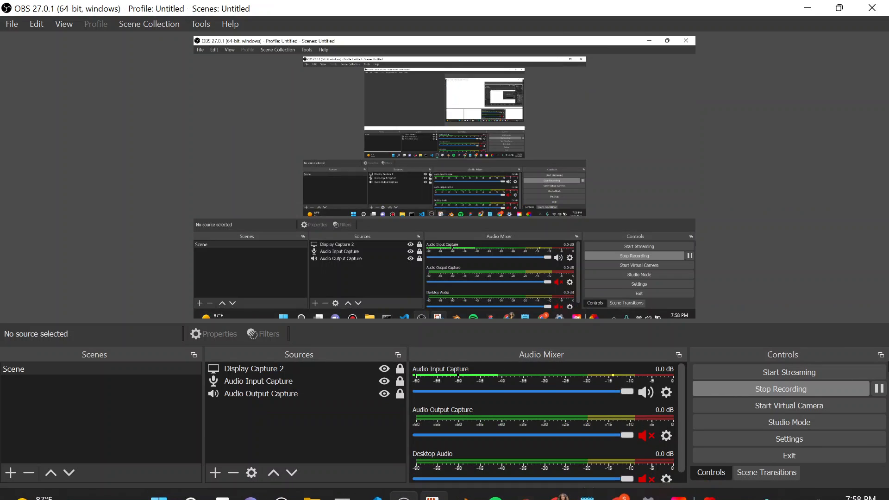
left_click(880, 390)
left_click(808, 8)
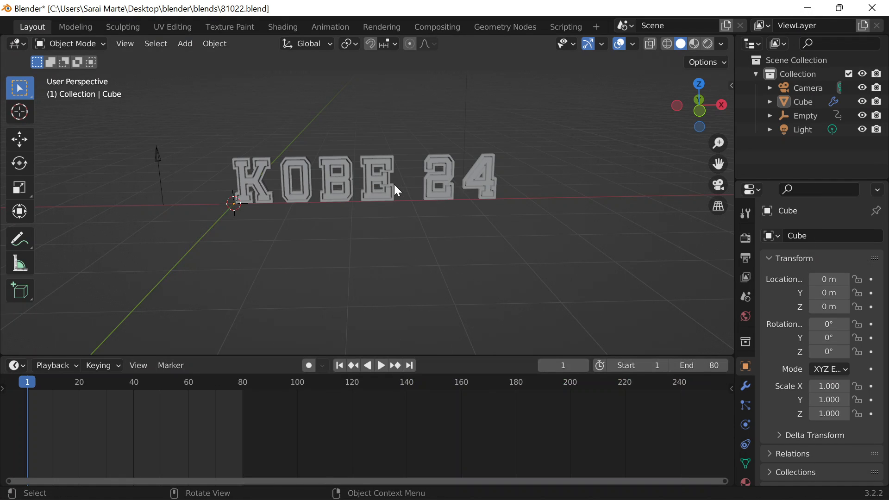
Add a plane mesh at the origin and scale it up uniformly to about 3.317
key("shift+a")
mouse_move(324, 112)
left_click(374, 106)
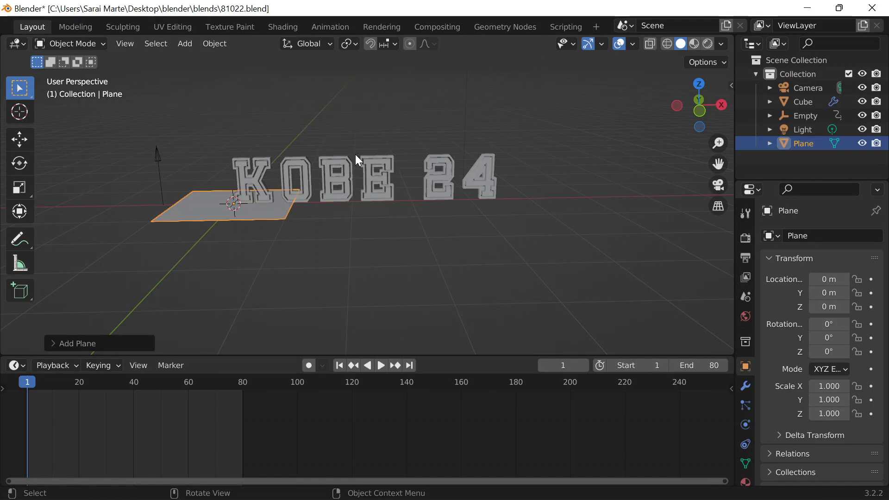
key("s")
left_click(519, 255)
Move the plane along X to about 2.297 m, centring it beneath the text
key("g")
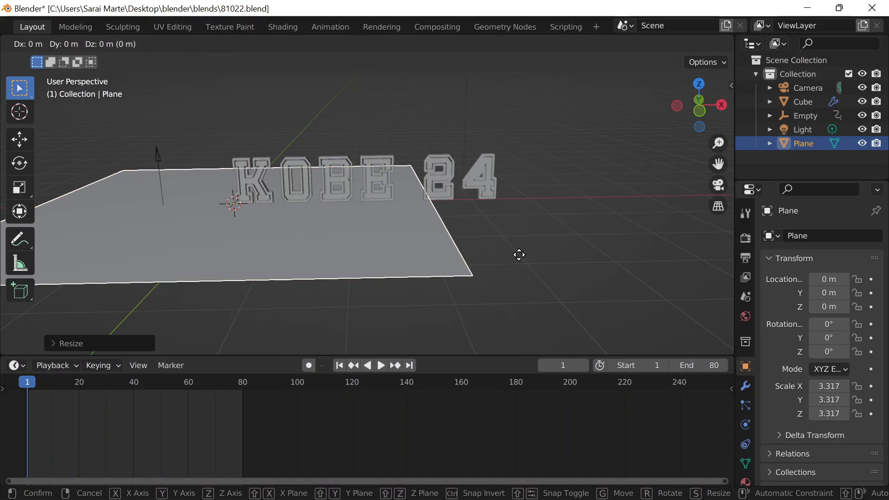
key("x")
left_click(588, 226)
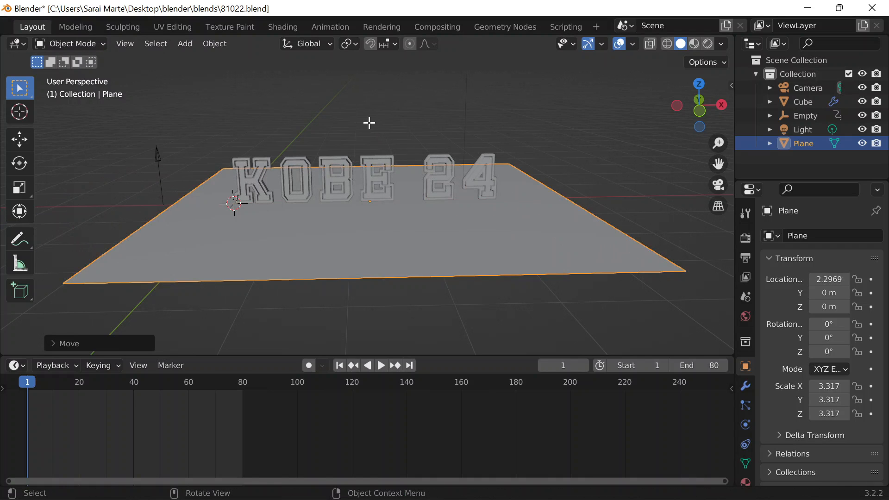
In Edit Mode, extrude the plane's edge behind the text straight up along Z to form a back wall, and return to Object Mode
key("Tab")
left_click(132, 43)
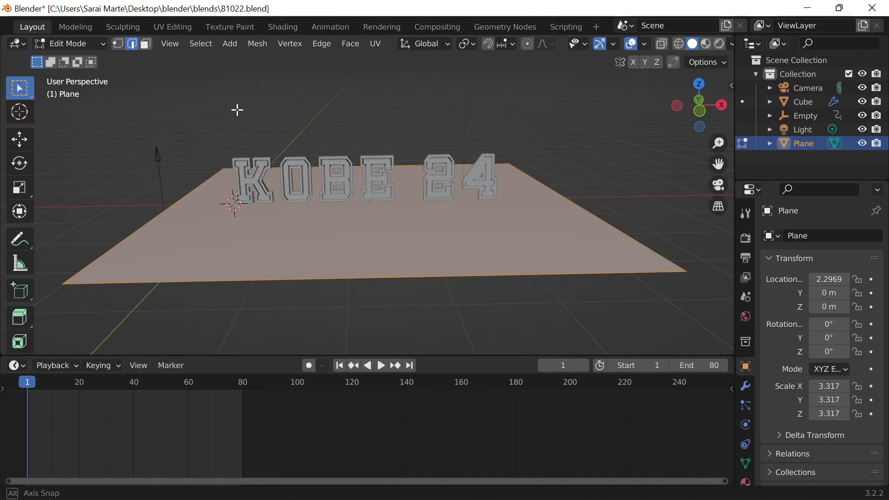
middle_click_drag(199, 79, 249, 96)
left_click(251, 101)
scroll(373, 232, "down", 5)
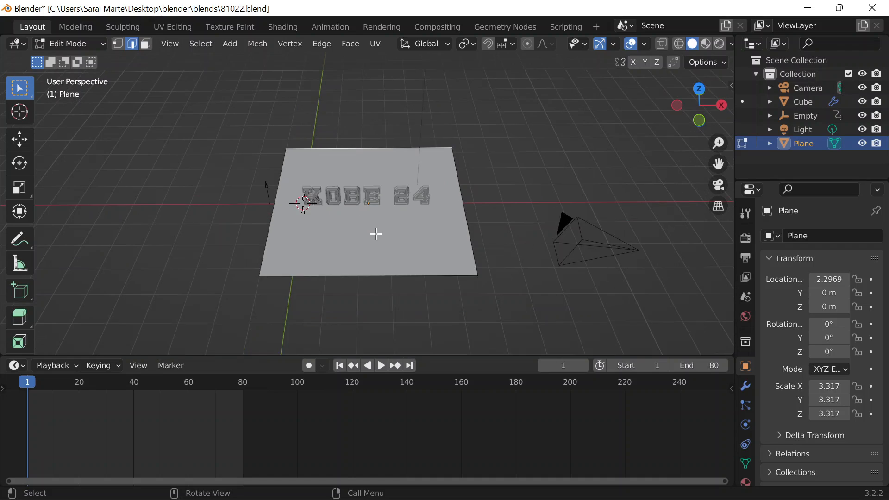
key("g")
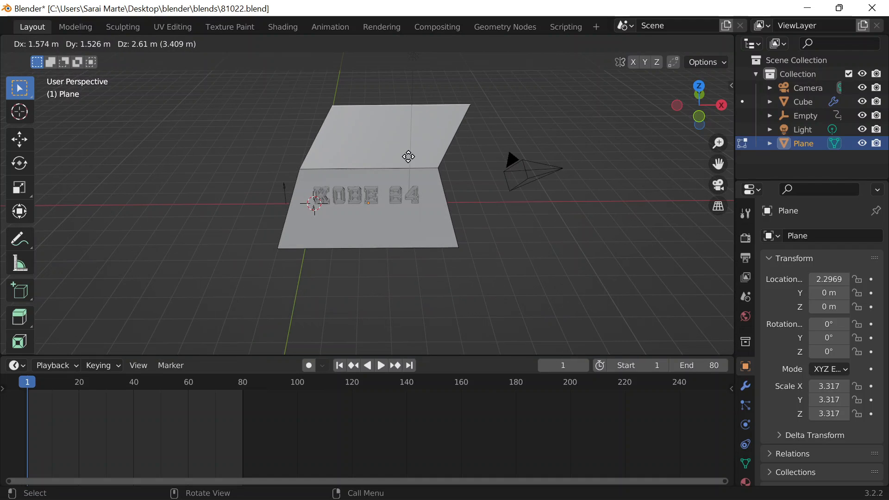
key("z")
left_click(398, 120)
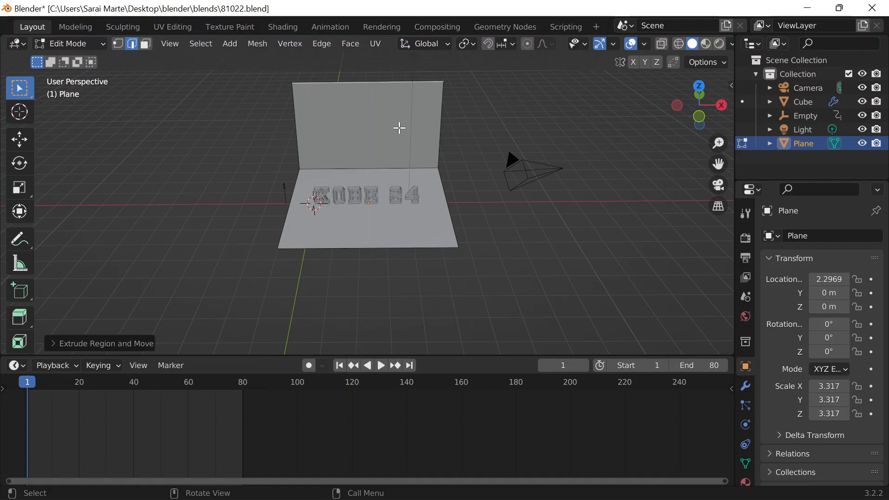
key("Tab")
Add a Bevel modifier to the plane with an amount of about 0.43 m and 51 segments to round the corner
middle_click_drag(399, 126, 338, 108)
scroll(540, 197, "up", 3)
left_click(746, 386)
left_click(794, 236)
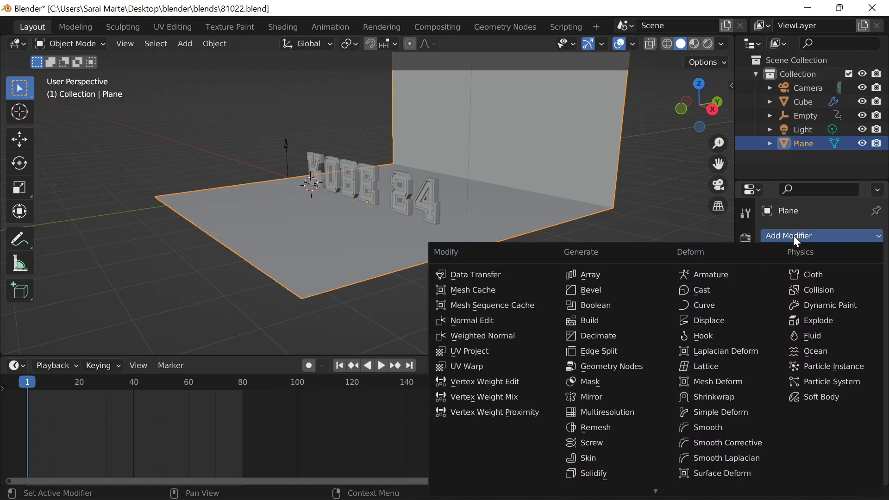
left_click(616, 294)
left_click_drag(834, 312, 871, 329)
Try applying the plane's Bevel modifier, inspect the backdrop from another angle, and undo the application
left_click(842, 259)
left_click(809, 274)
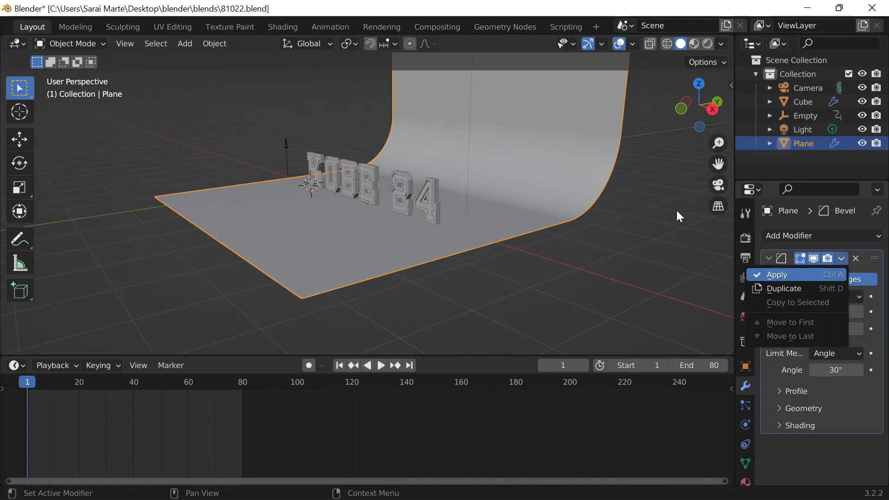
right_click(540, 140)
left_click(540, 139)
middle_click_drag(523, 167, 536, 224)
key("ctrl+z")
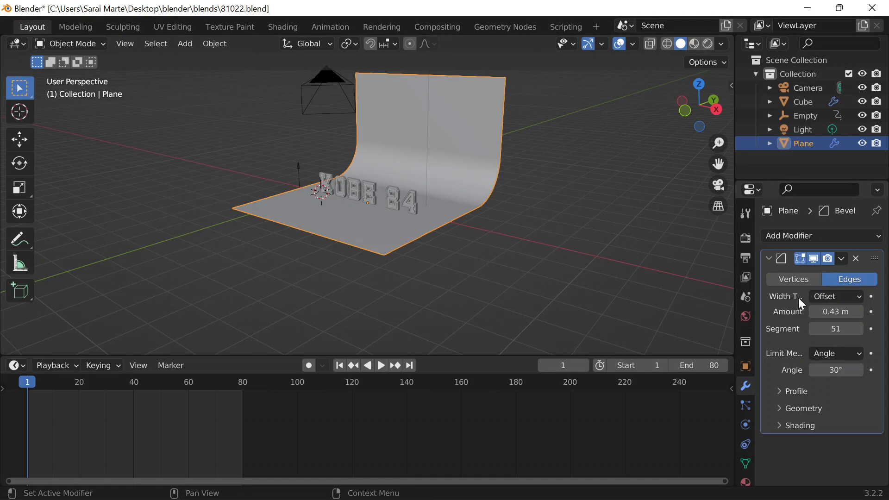
Increase the plane's Bevel amount to 0.72 m and apply the modifier
mouse_move(836, 312)
left_mouse_down()
mouse_move(856, 312)
mouse_move(836, 311)
left_mouse_up()
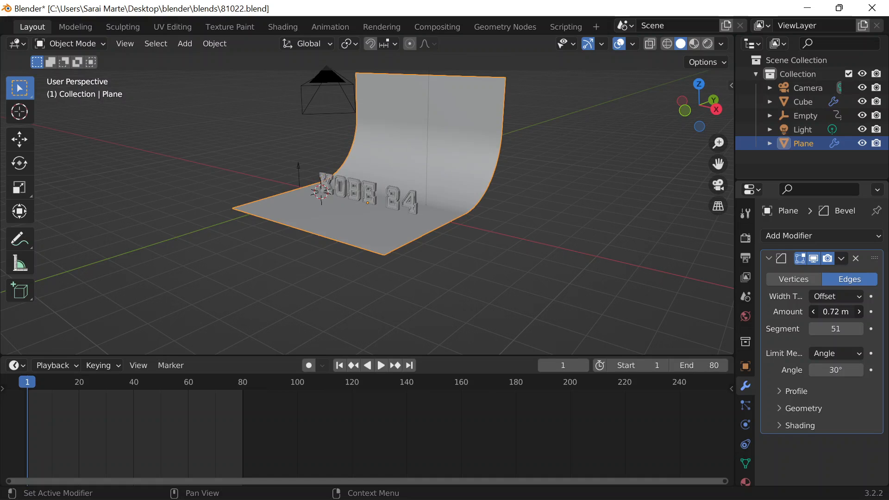
left_click(842, 258)
left_click(818, 274)
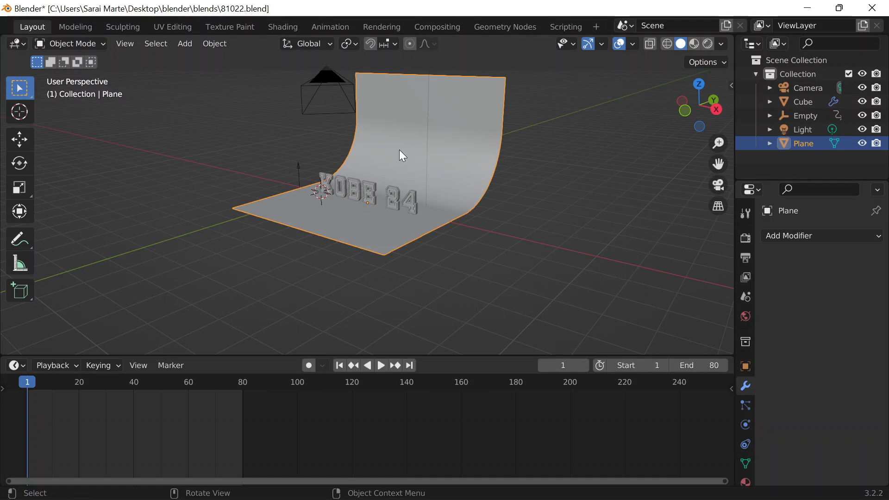
Scale the curved backdrop along X in two passes until it extends well beyond both ends of the text
middle_click_drag(400, 150, 438, 215)
key("s")
key("x")
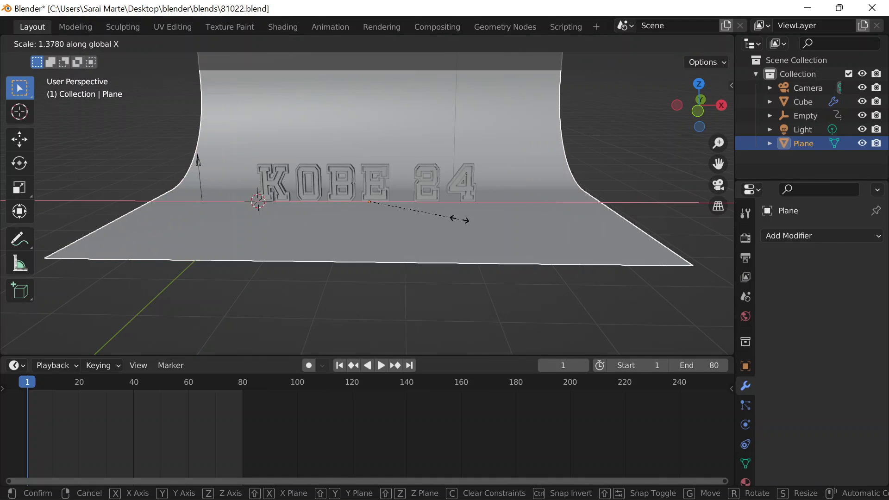
left_click(463, 218)
scroll(347, 181, "down", 1)
scroll(351, 187, "down", 1)
key("x")
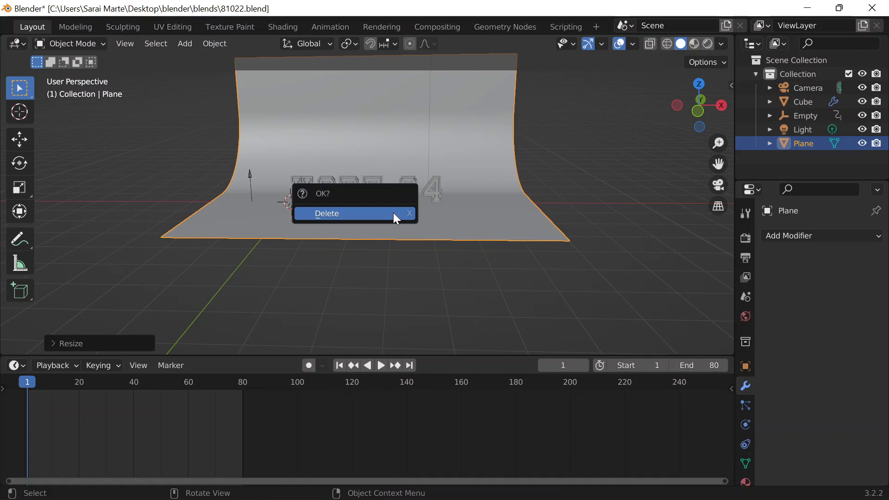
key("s")
key("x")
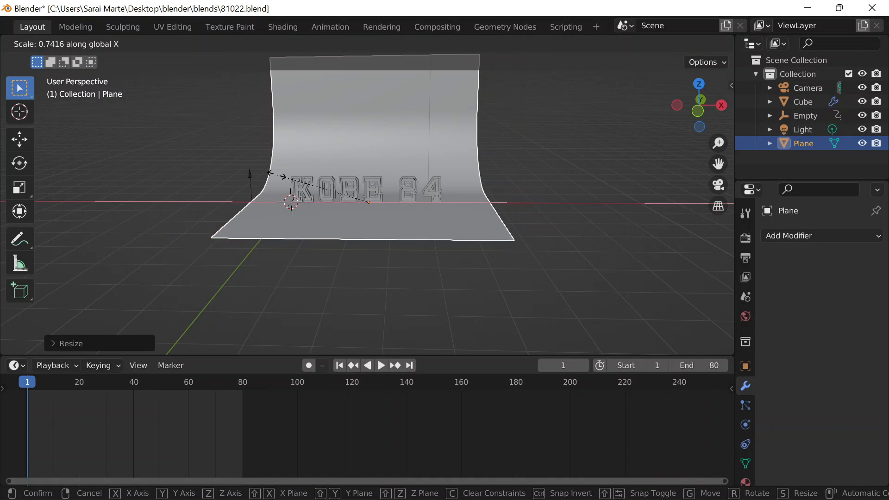
left_click(227, 169)
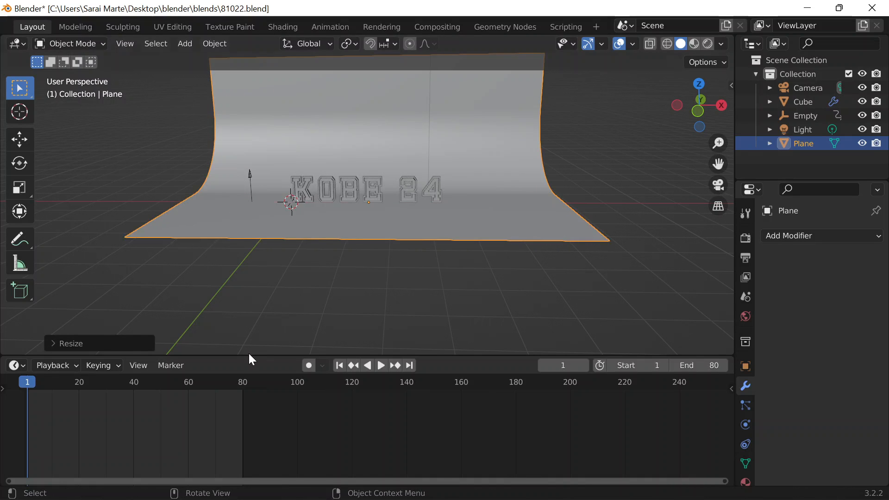
Enlarge the 3D viewport by shrinking the timeline, and preview the text and backdrop in rendered shading
left_click_drag(252, 360, 204, 482)
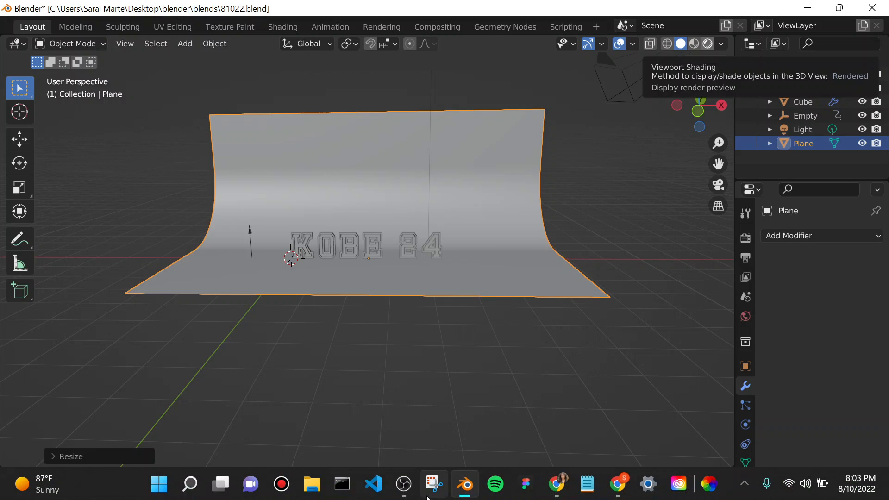
left_click(404, 484)
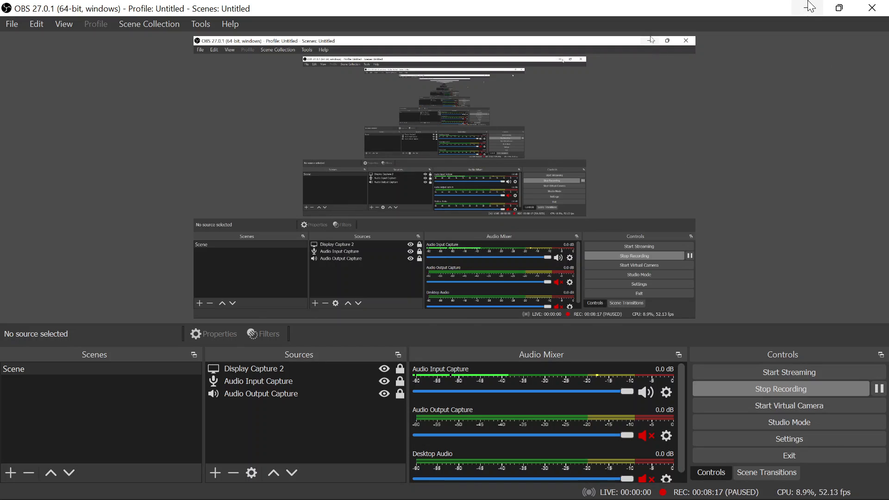
left_click(840, 8)
scroll(330, 272, "up", 3)
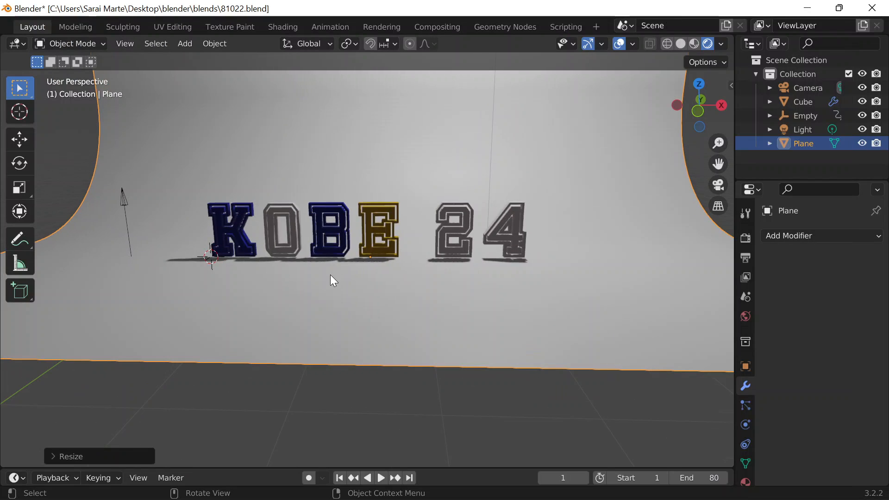
scroll(330, 274, "down", 4)
Line up a near-frontal, low view of the text and align the camera to that view
key("grave")
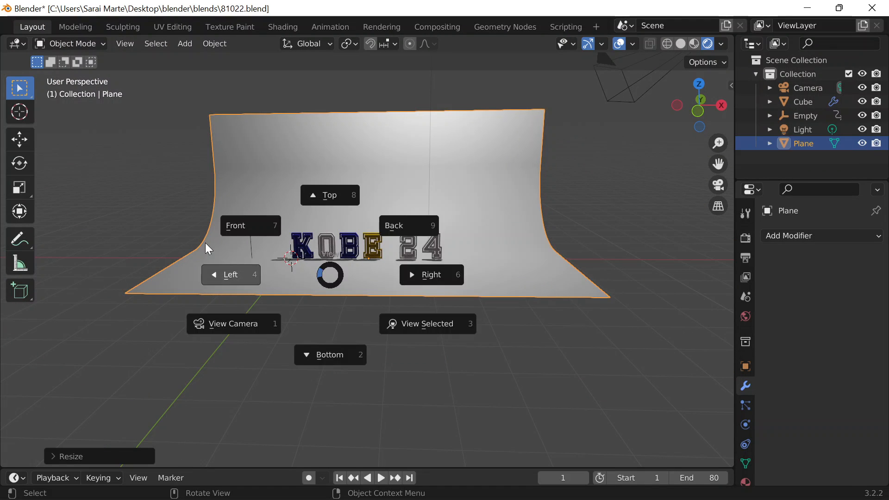
left_click(251, 229)
scroll(308, 236, "up", 3)
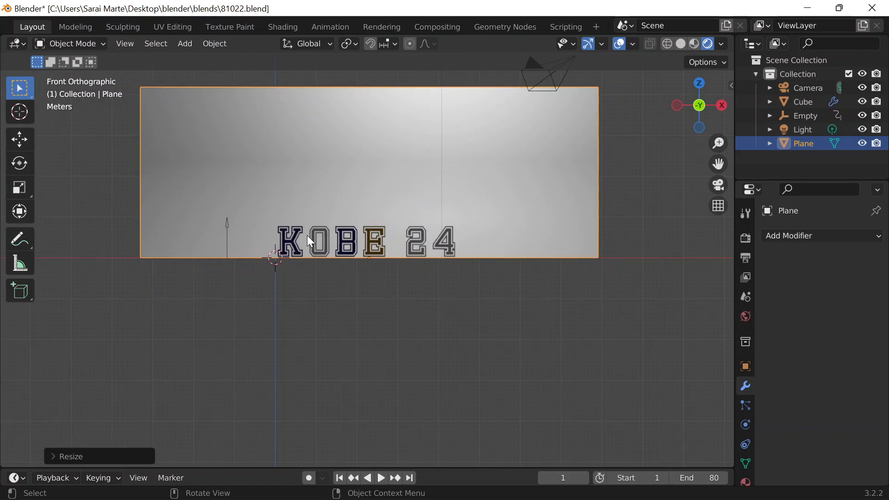
middle_click_drag(313, 235, 316, 245)
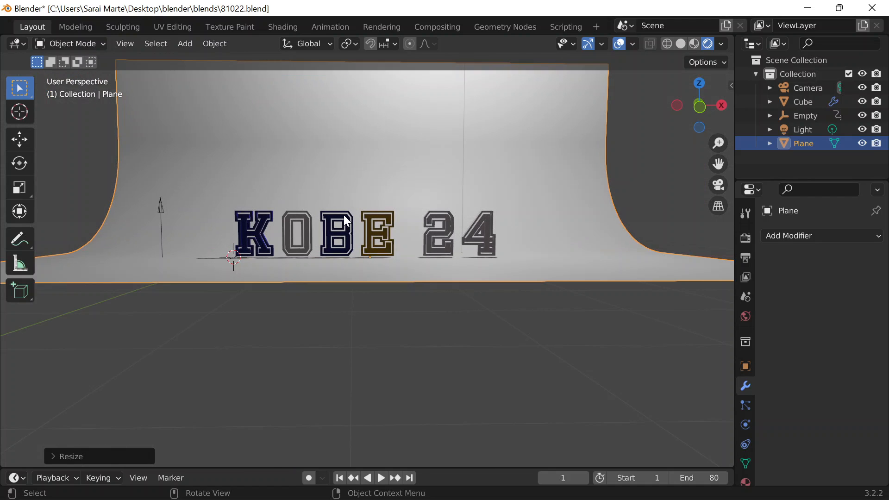
key("ctrl+alt+KP_0")
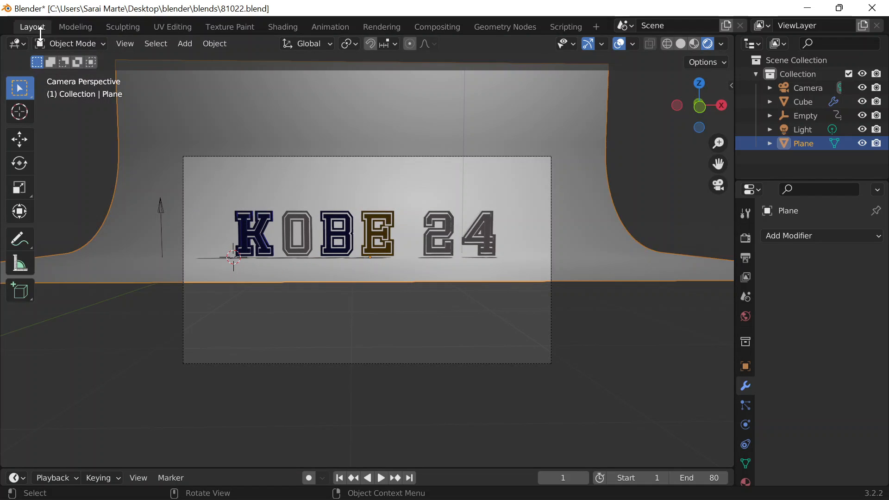
scroll(51, 22, "up", 4)
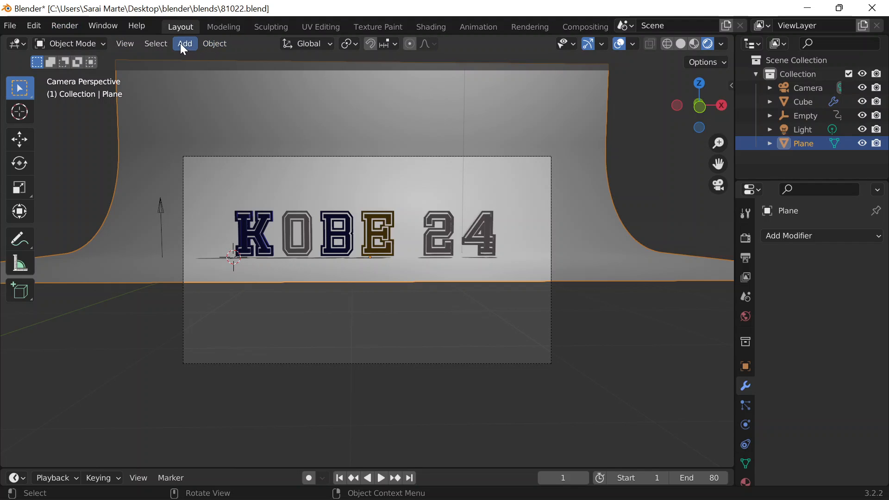
key("shift+a")
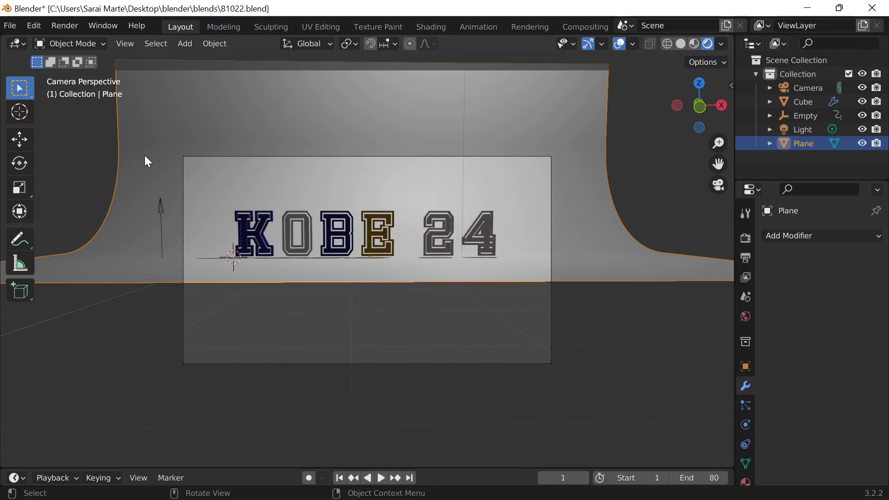
Realign the camera to a slightly higher frontal view so the backdrop fills the whole frame behind the text
middle_click(479, 171)
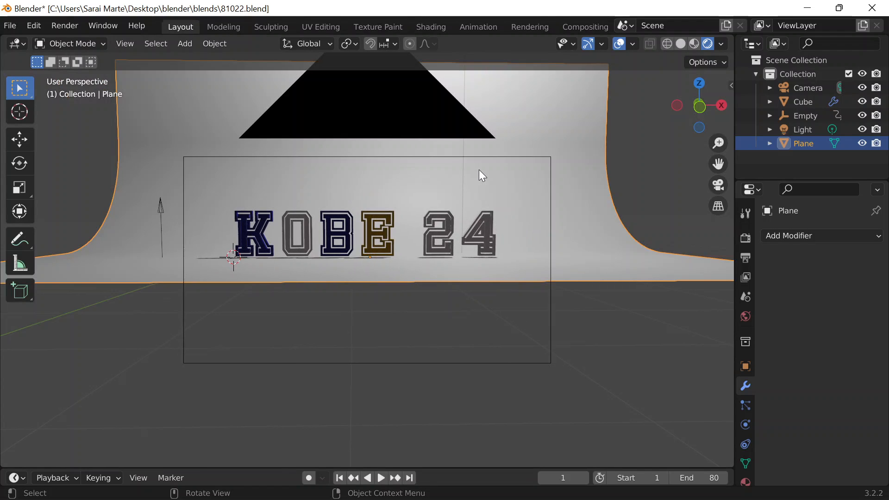
scroll(532, 171, "down", 3)
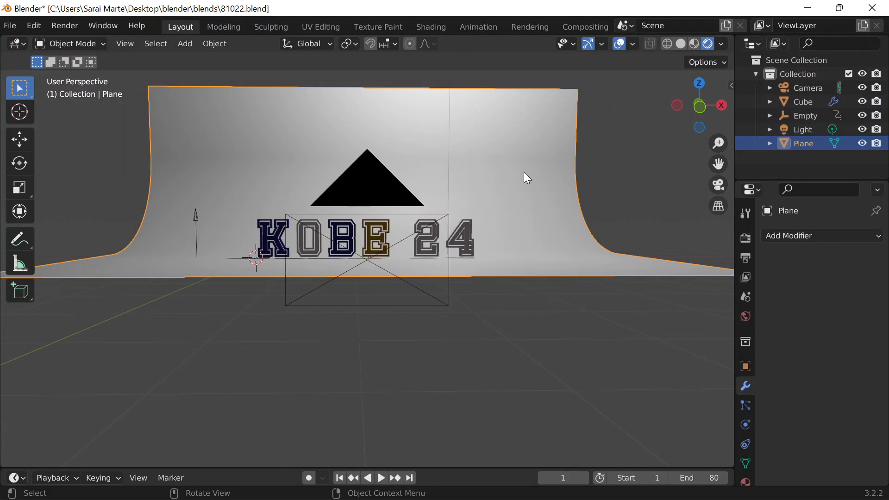
key("KP_0")
middle_click(490, 179)
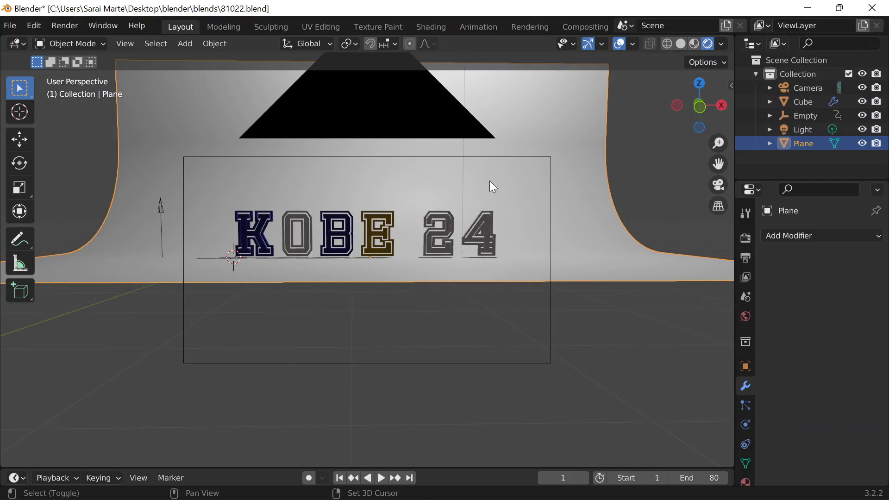
middle_click_drag(493, 194, 470, 230)
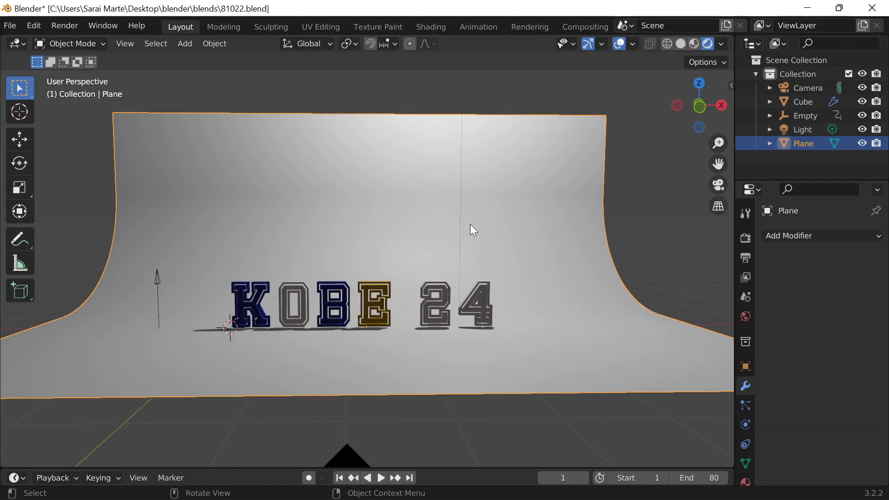
key("KP_0")
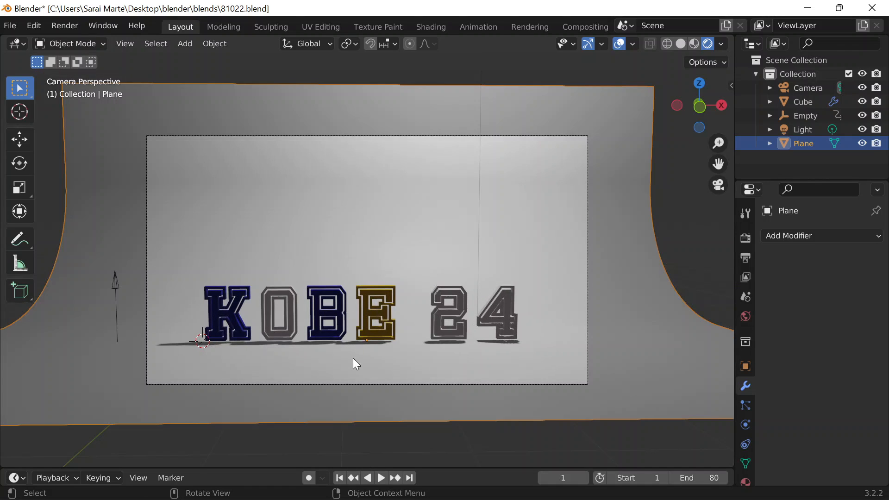
Play the animation through the camera to check the letters' motion and framing, and stop playback
key("Home")
left_click(381, 478)
scroll(383, 356, "down", 3)
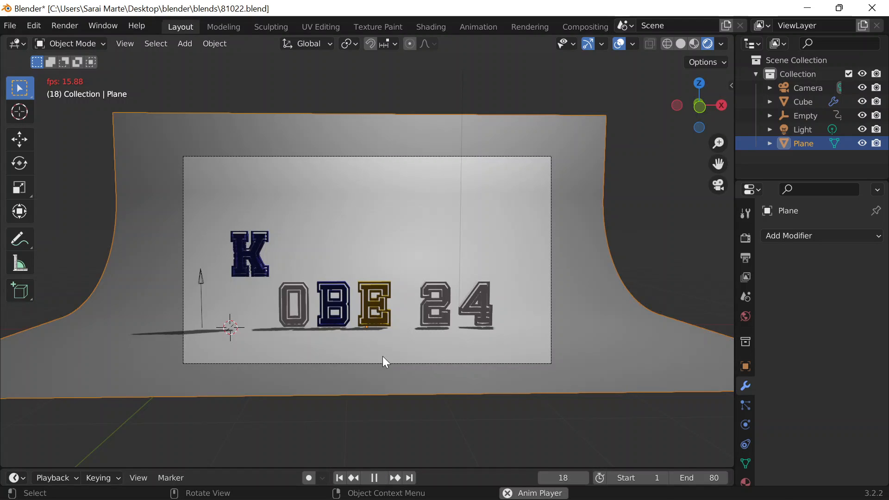
key("Escape")
middle_click_drag(458, 192, 457, 187)
scroll(449, 153, "down", 5)
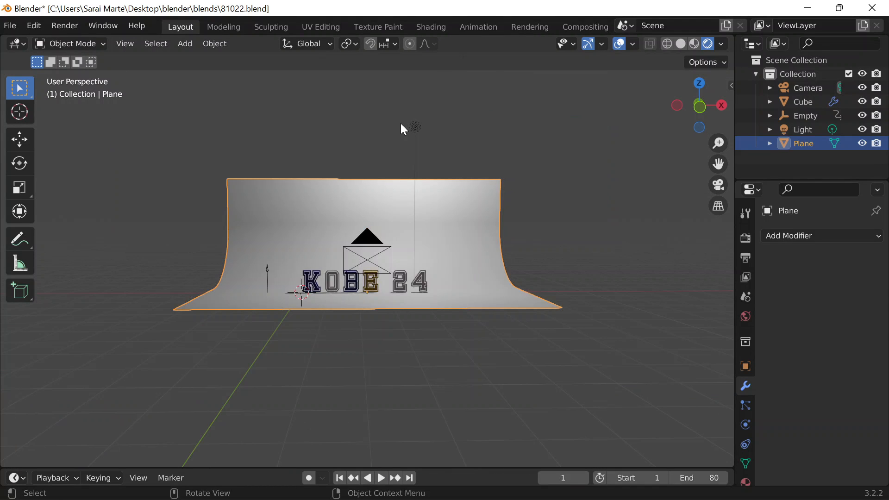
Change the scene light's type to Sun and set its strength to 3
left_click(414, 126)
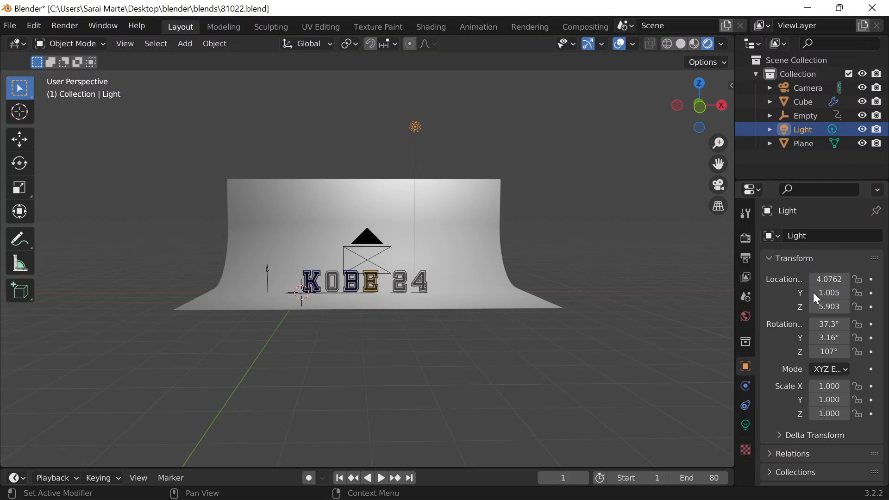
left_click(745, 425)
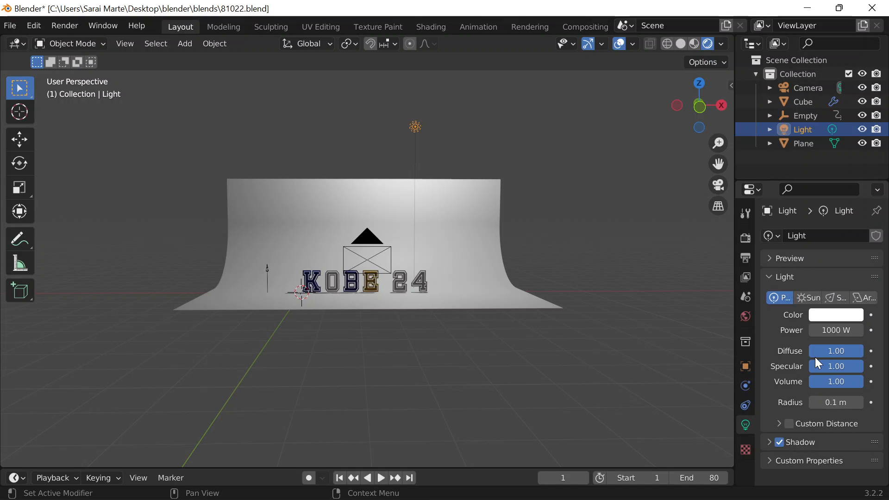
left_click(809, 297)
left_click(836, 330)
type("3")
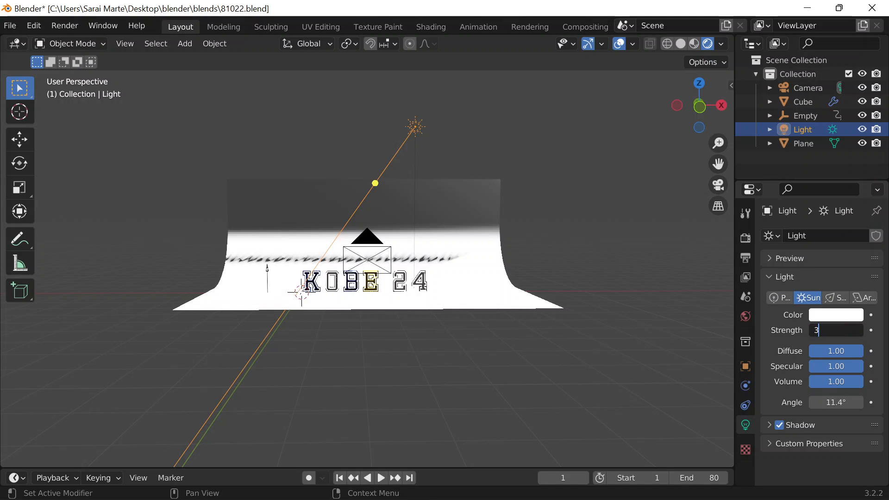
key("Return")
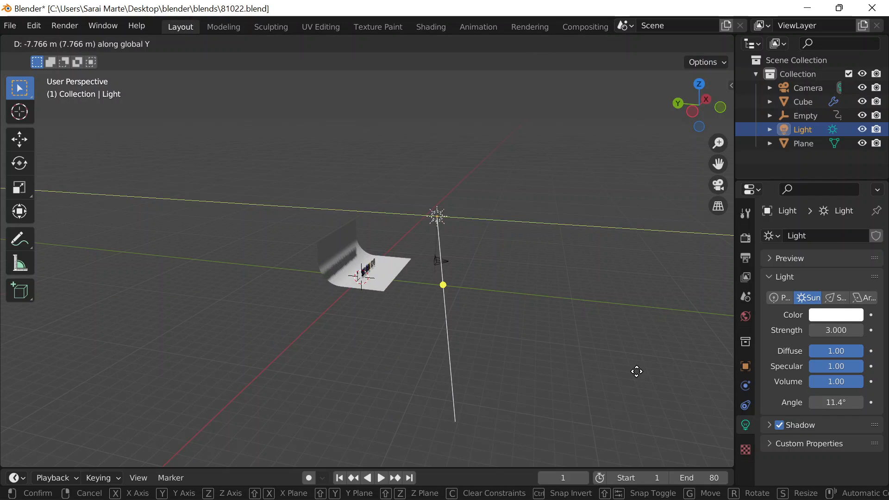
Move the sun light along the Y axis beyond the camera and rotate it to shine on the text and backdrop
left_click(637, 372)
key("r")
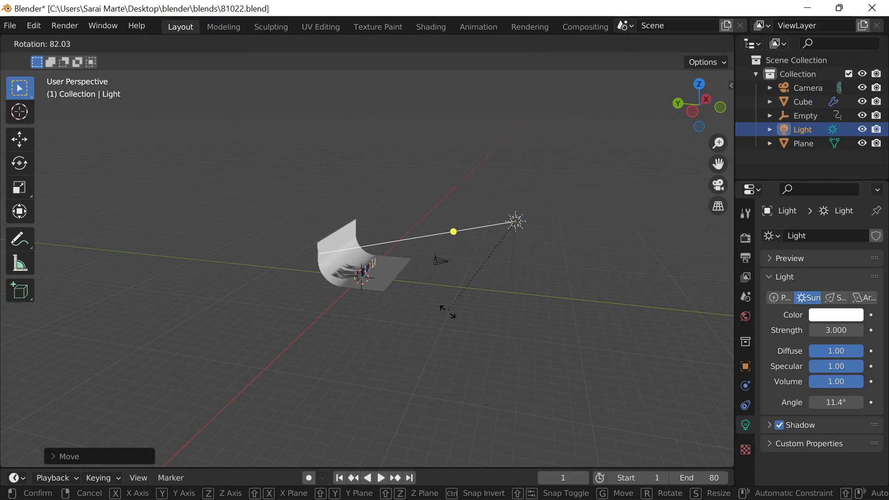
left_click(406, 301)
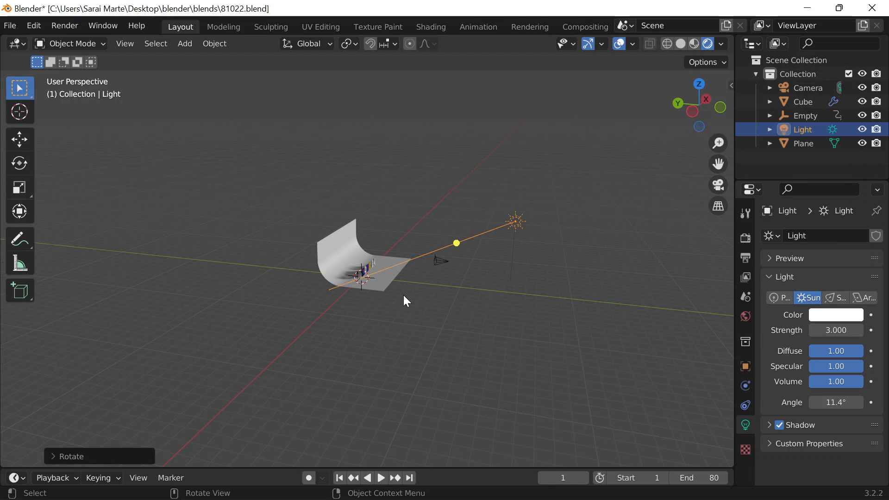
key("KP_0")
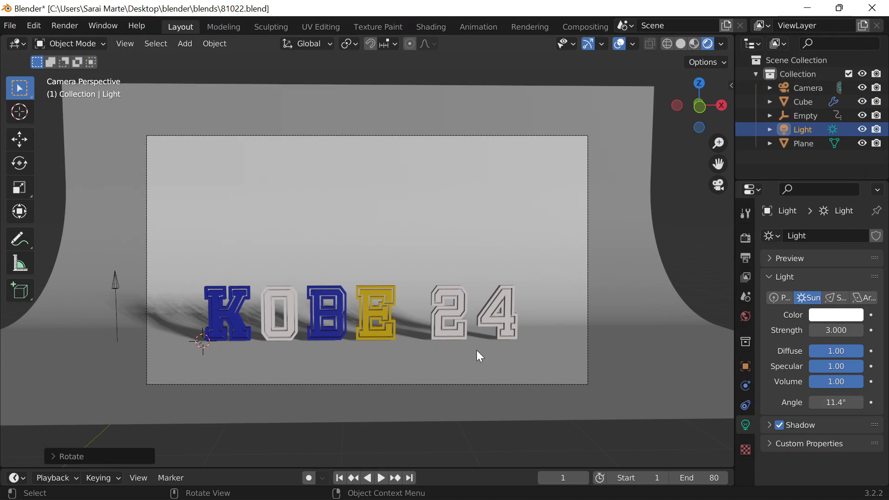
Disable shadow casting for the sun light and check the text through the camera
left_click(787, 426)
scroll(587, 326, "down", 2)
middle_click_drag(580, 357, 594, 361)
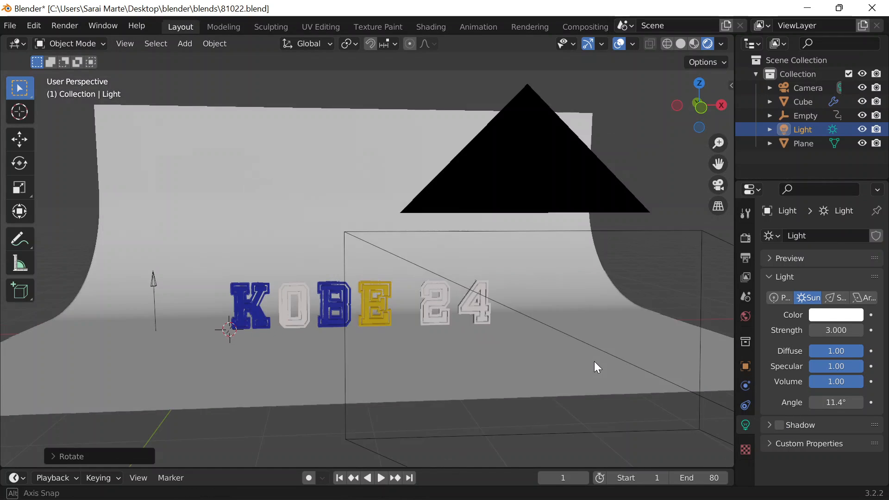
key("KP_0")
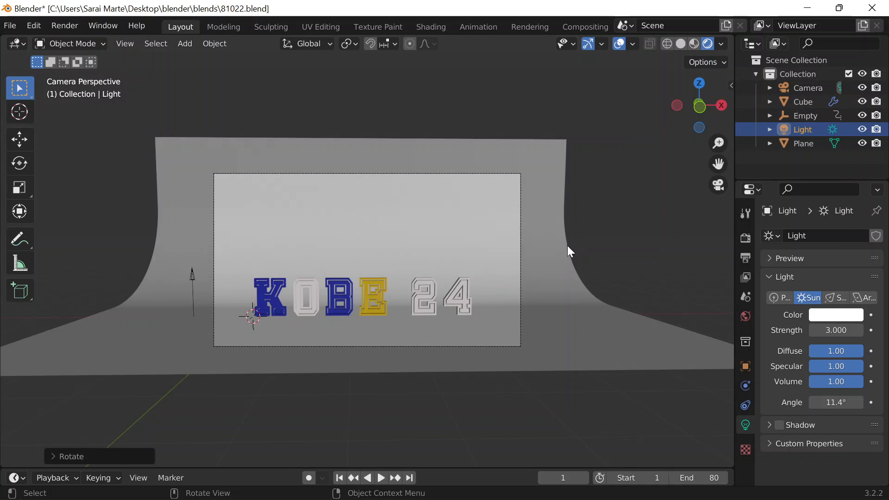
Give the curved backdrop plane a new material with a black base colour
left_click(568, 246)
scroll(815, 371, "down", 5)
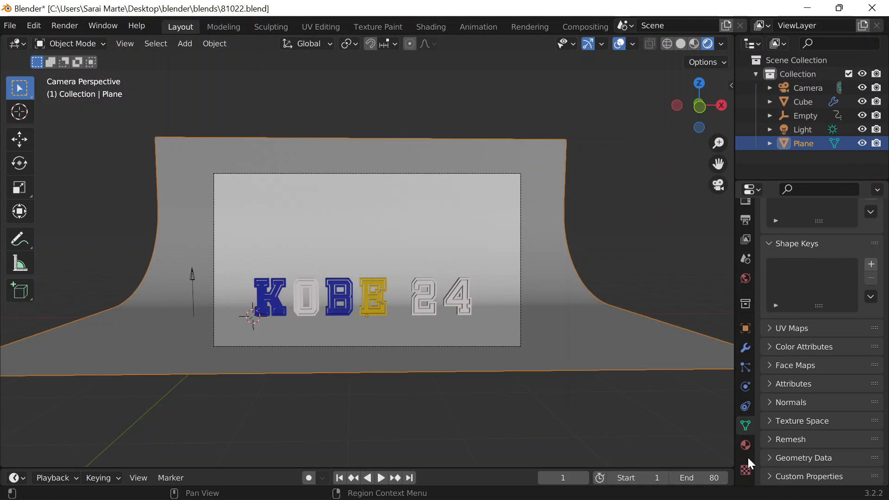
left_click(746, 446)
left_click(806, 296)
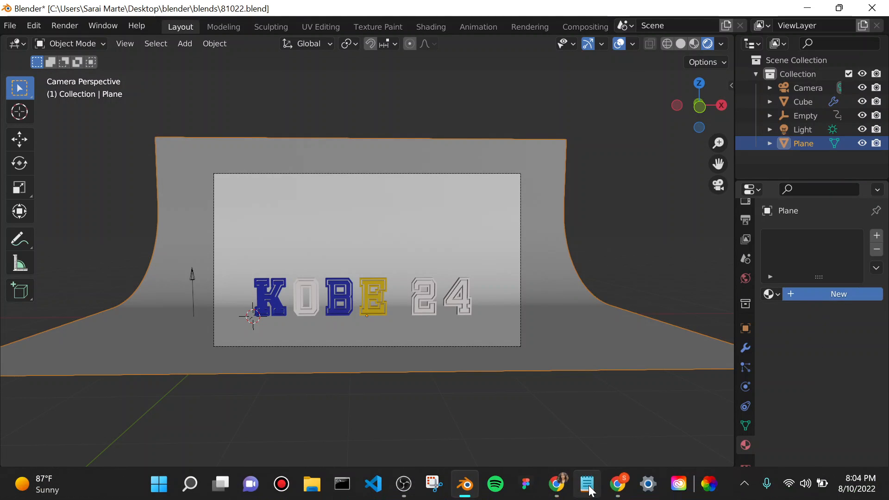
left_click(843, 439)
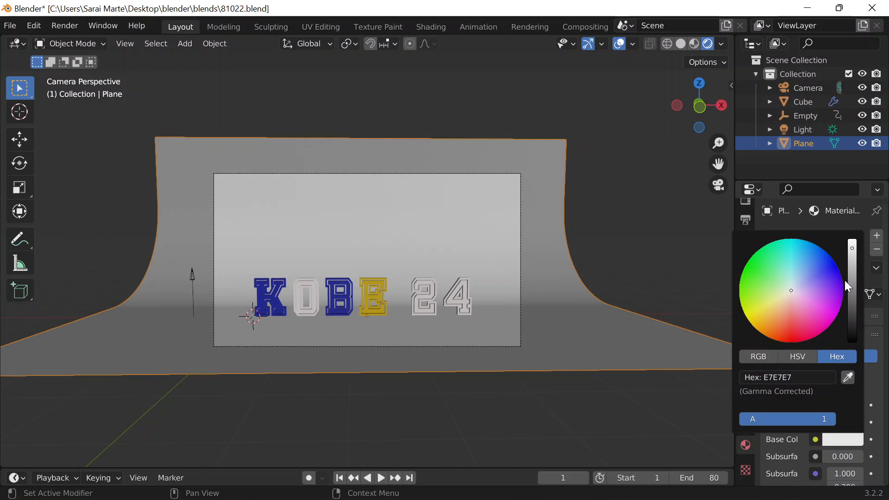
left_click(852, 292)
left_click_drag(852, 293, 852, 342)
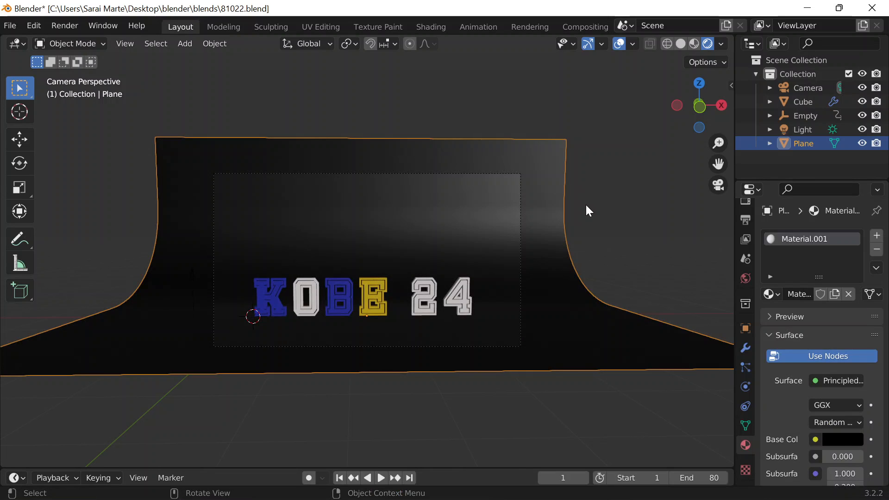
Check the text against the black backdrop through the camera and save the blend file
middle_click_drag(585, 203, 533, 330)
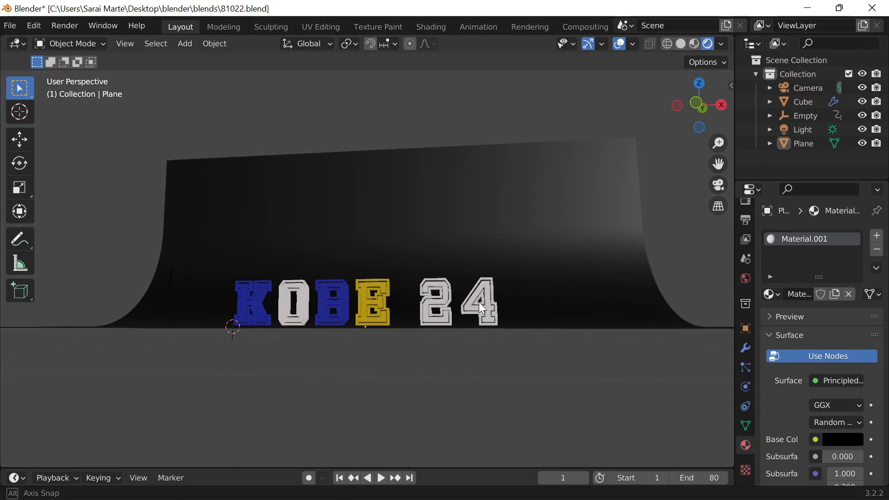
key("KP_0")
scroll(475, 325, "up", 3)
scroll(475, 329, "down", 3)
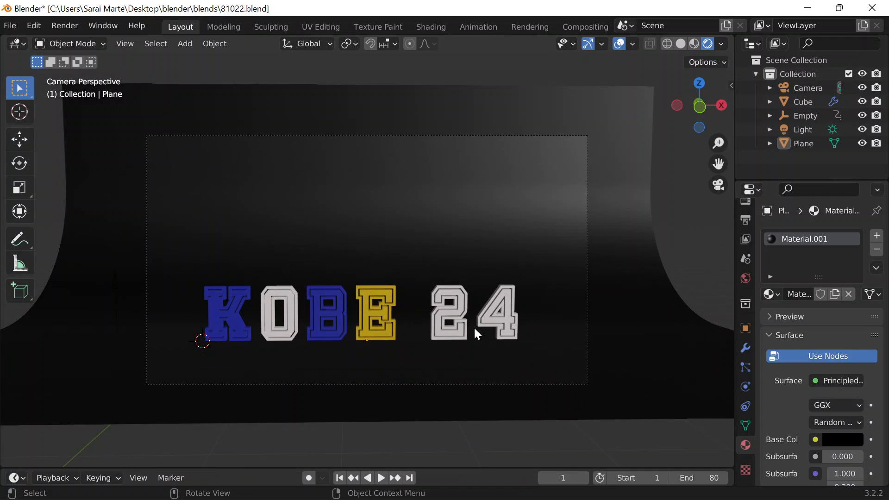
scroll(474, 327, "down", 1)
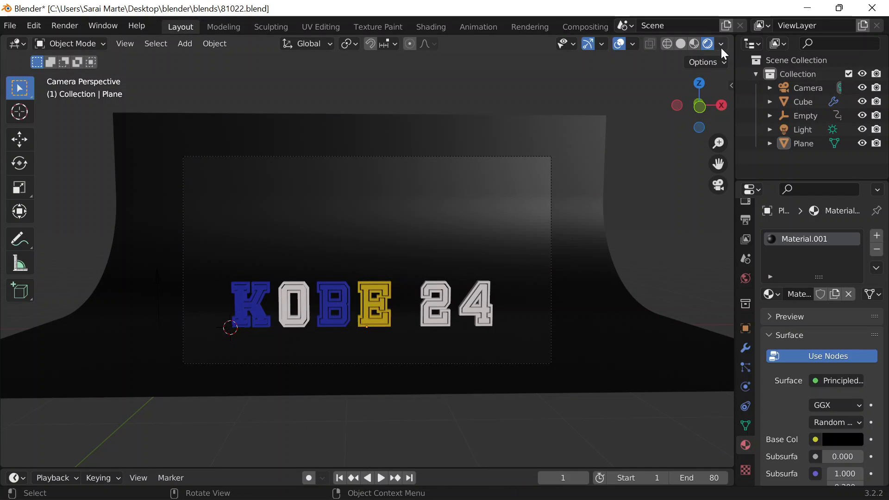
scroll(46, 25, "up", 1)
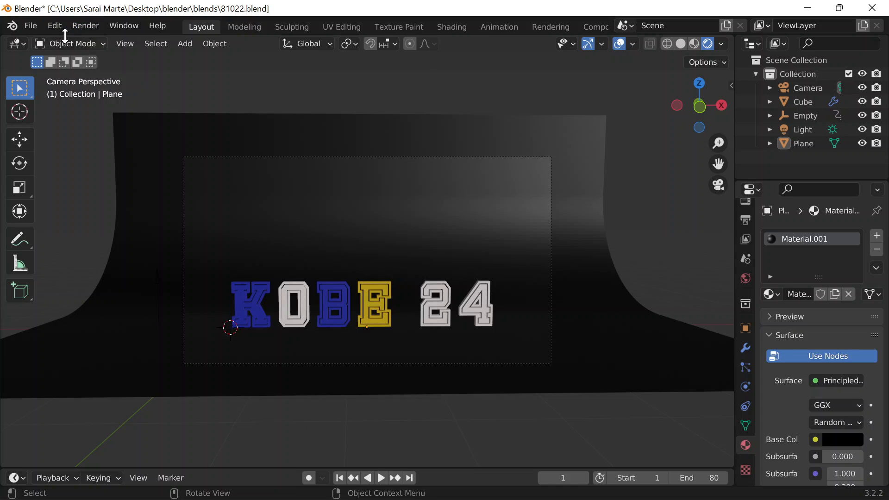
key("ctrl+s")
left_click(83, 26)
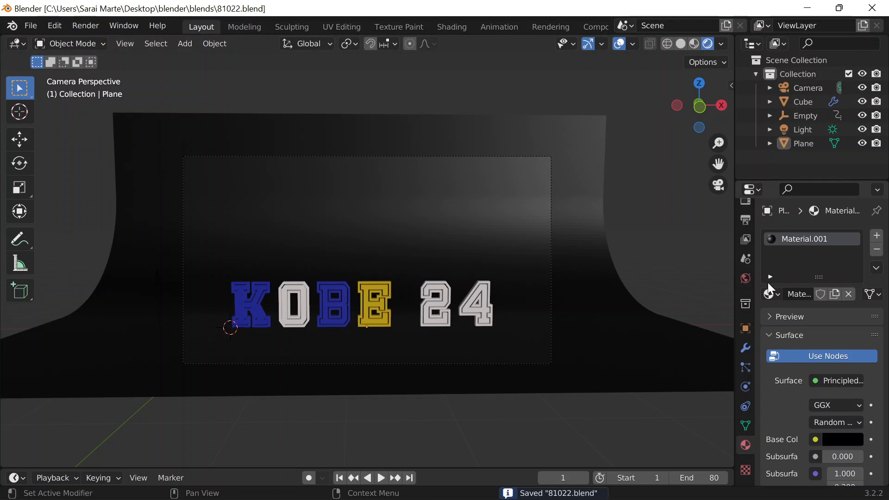
Browse for the render output location and go to the blender folder on the Desktop
scroll(742, 240, "up", 2)
left_click(745, 253)
scroll(802, 387, "down", 3)
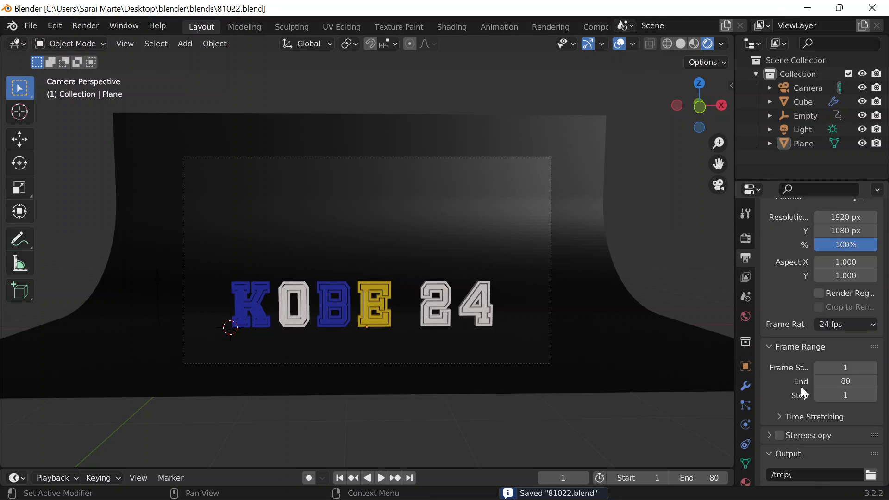
scroll(801, 387, "down", 4)
left_click(871, 364)
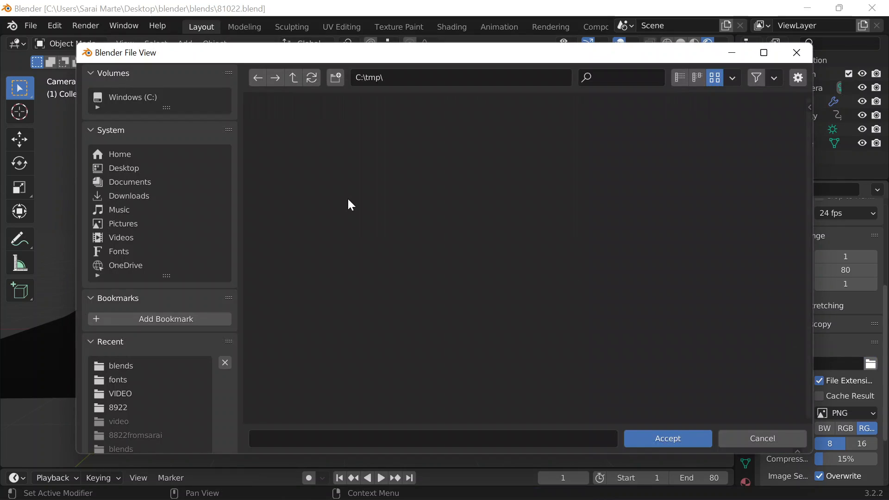
left_click(186, 154)
left_click(175, 168)
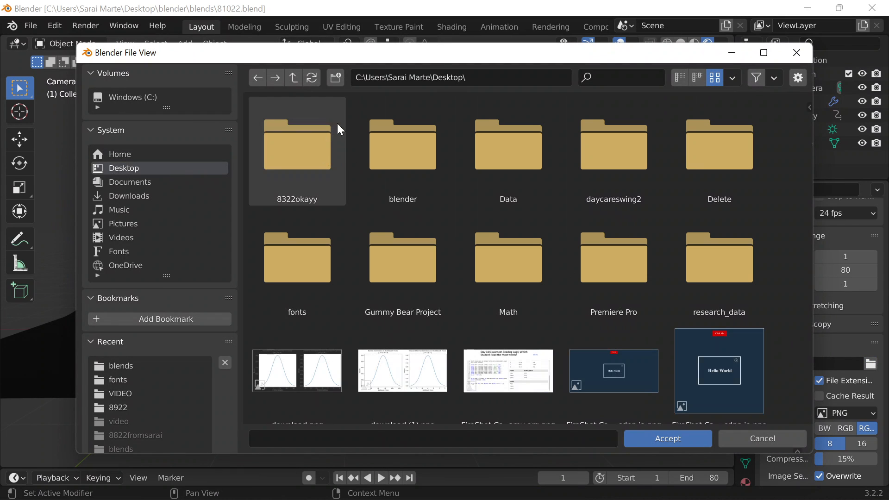
double_click(417, 179)
Create a new folder named 81022 and accept it as the render output path
left_click(335, 77)
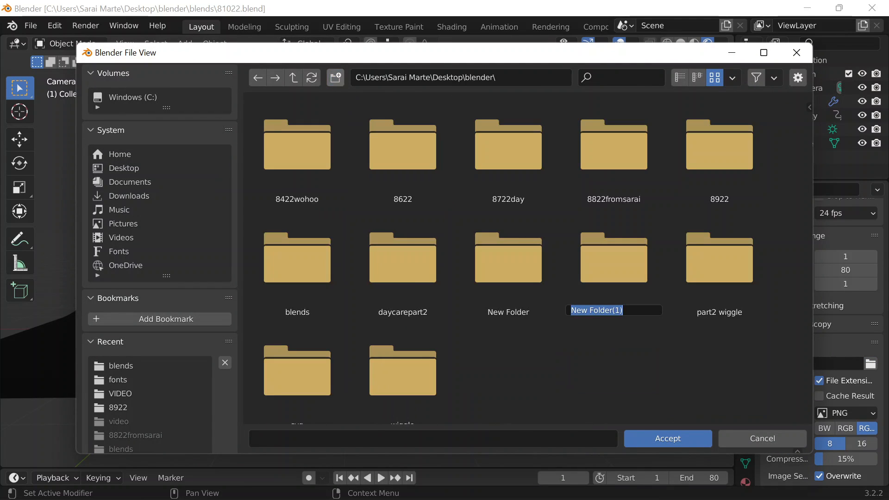
type("81022")
key("Return")
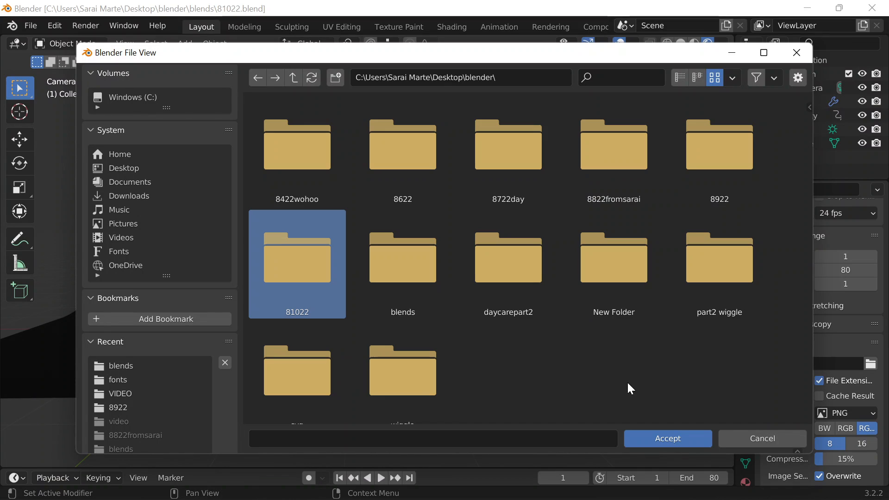
double_click(316, 245)
left_click(675, 438)
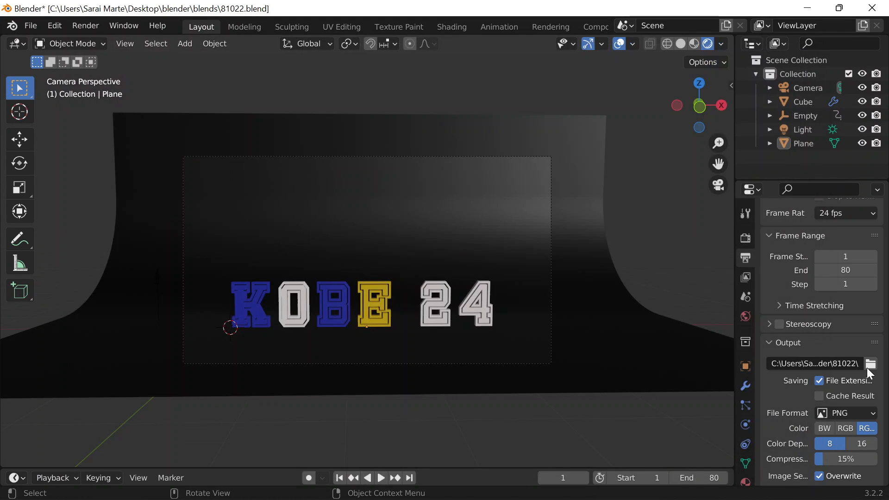
Render the whole animation to the output folder as PNG frames
scroll(847, 380, "down", 2)
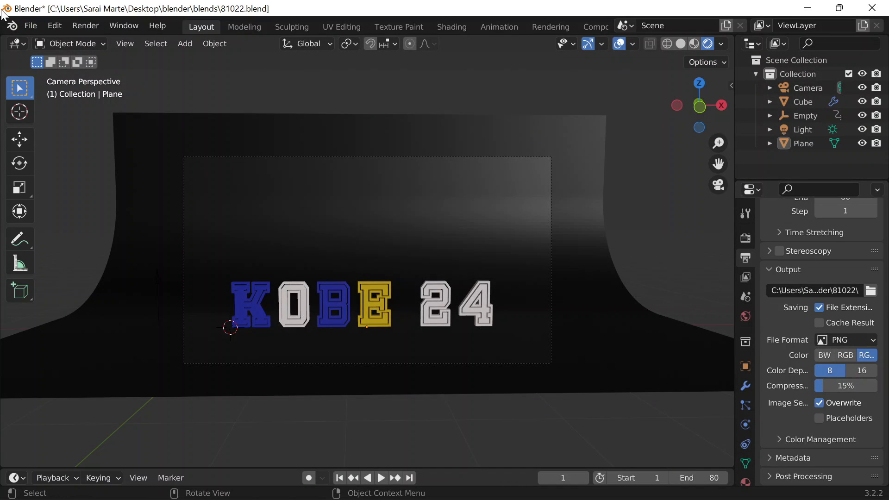
left_click(74, 25)
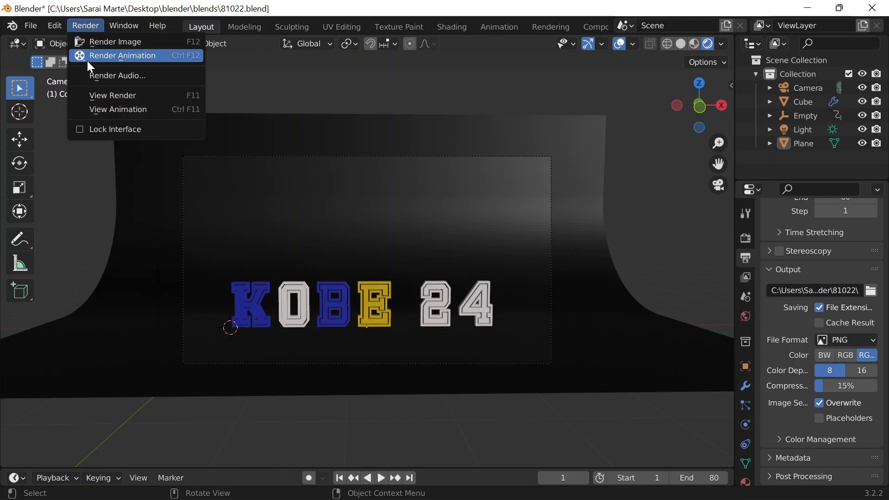
left_click(88, 56)
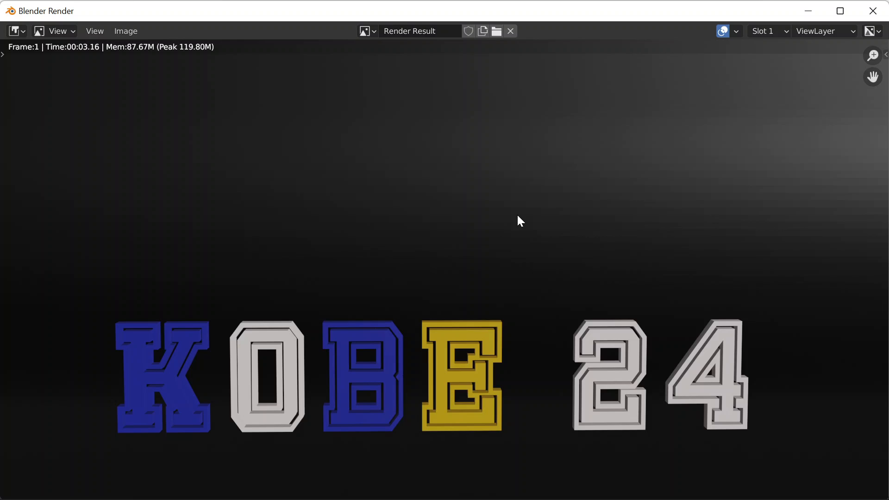
mouse_move(465, 484)
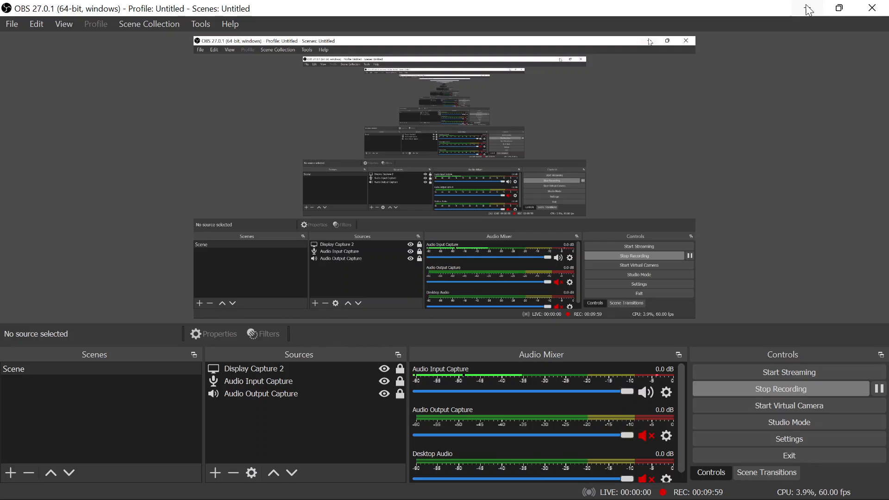
left_click(809, 9)
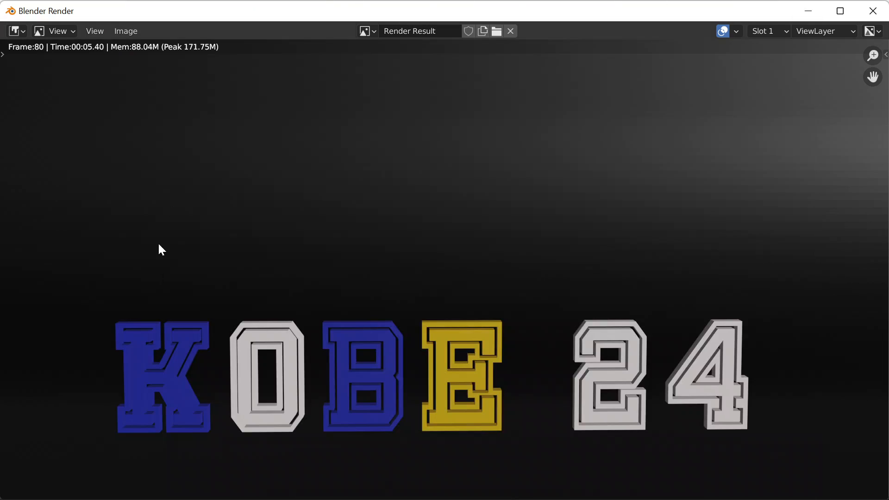
Switch to File Explorer and look through the rendered frames in the 81022 folder inside Desktop's blender folder
mouse_move(412, 494)
left_click(319, 486)
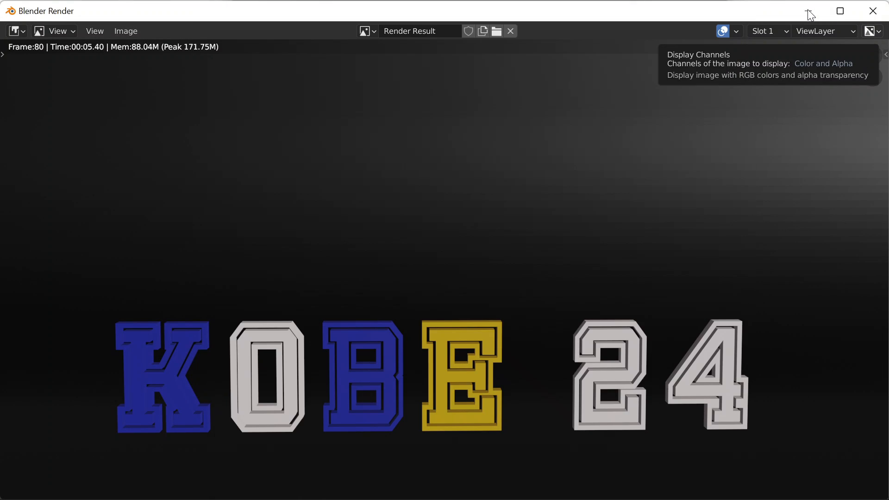
left_click(809, 11)
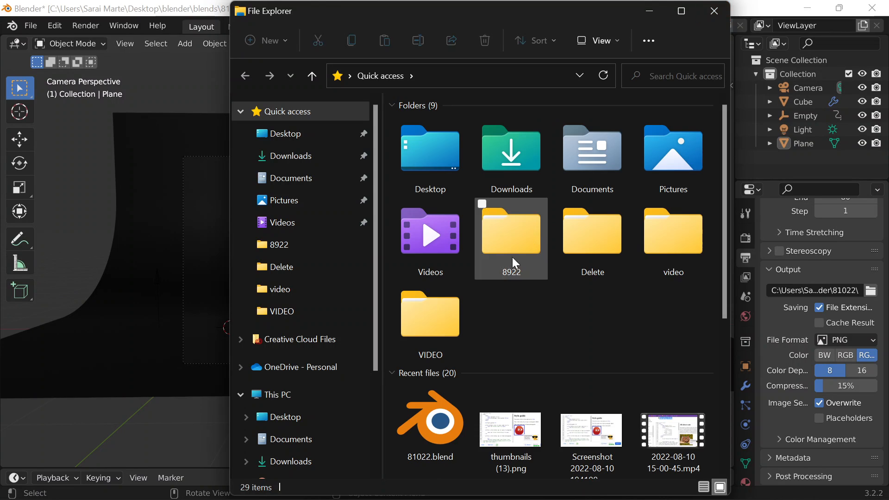
left_click(503, 240)
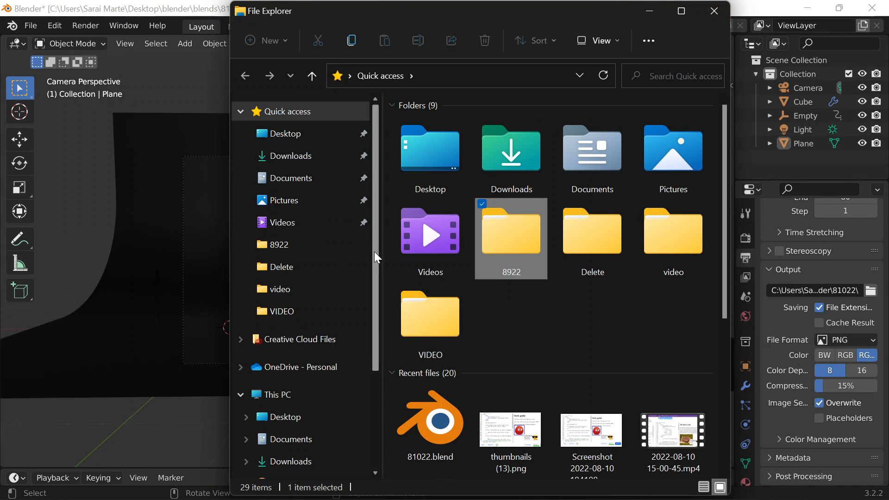
left_click(301, 134)
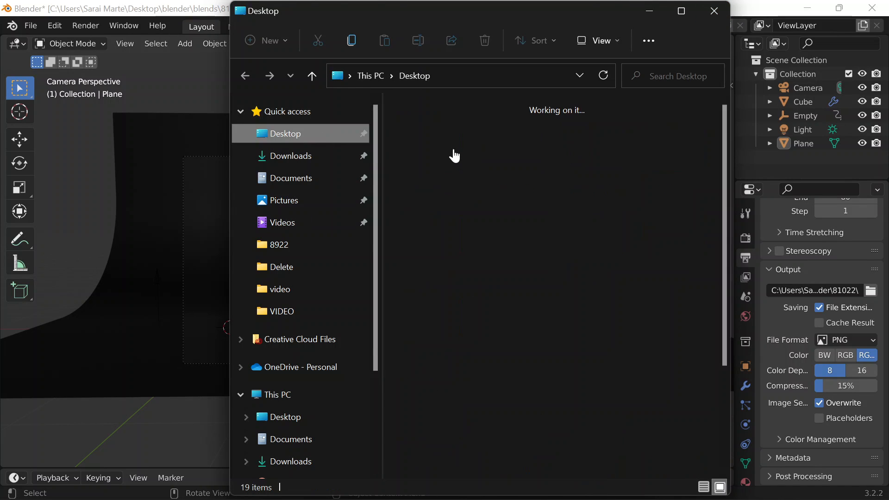
left_click(513, 168)
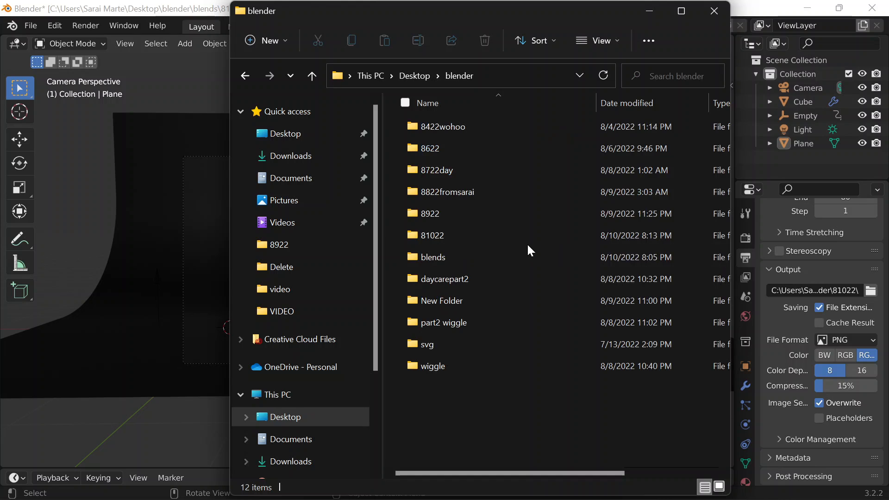
double_click(497, 241)
scroll(583, 330, "down", 12)
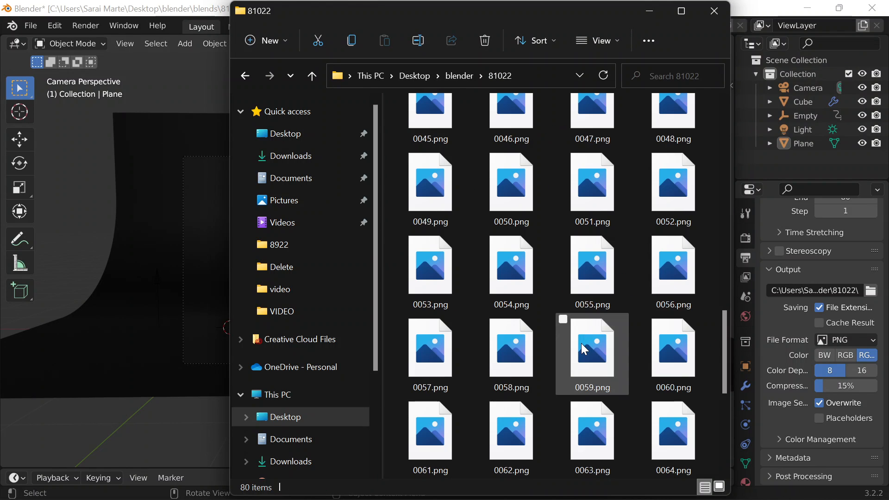
Close the rendered frames folder, return to Blender and add a Video Editing workspace
left_click(715, 11)
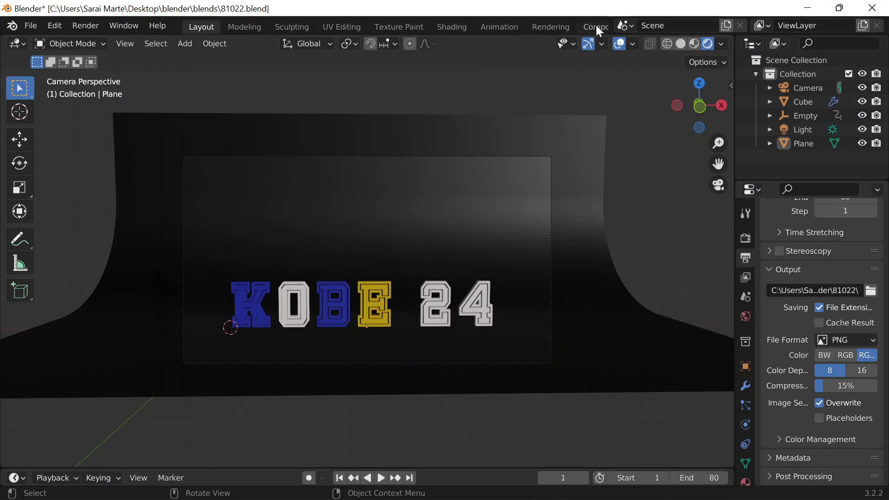
scroll(596, 26, "down", 8)
left_click(594, 26)
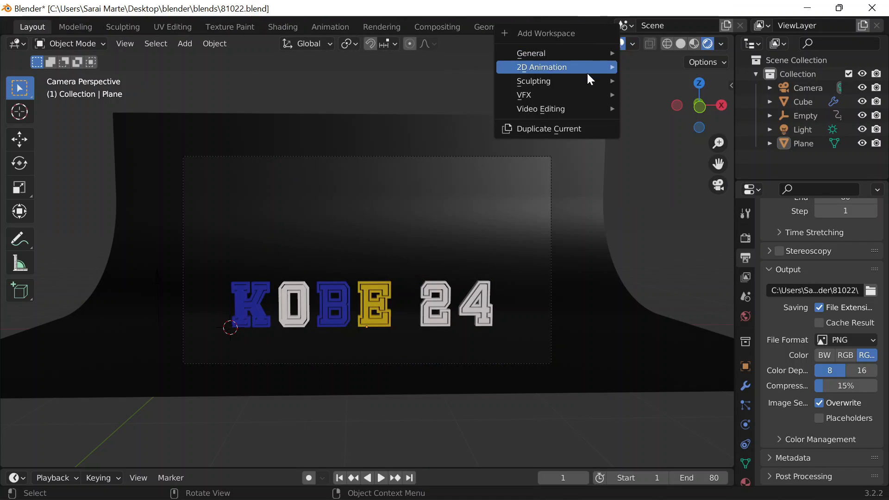
mouse_move(571, 109)
left_click(657, 119)
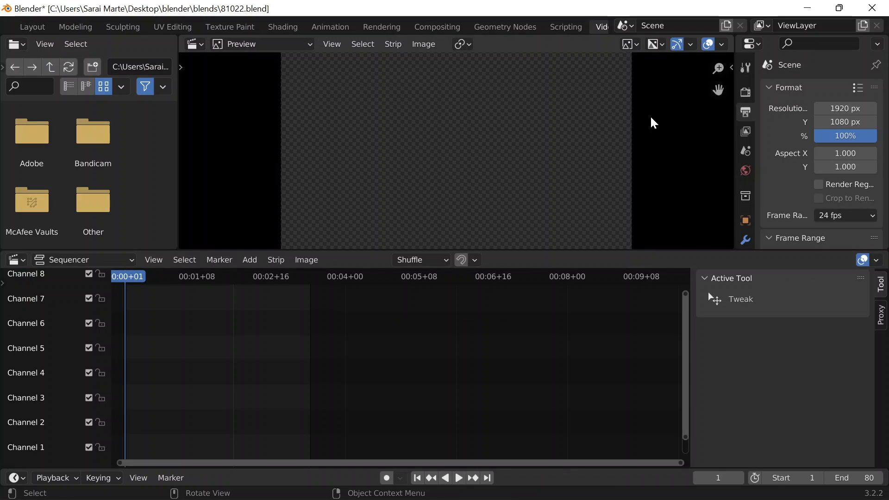
Start adding an image sequence at frame 0 in the sequencer and browse to the 81022 folder inside Desktop's blender folder
left_click(121, 277)
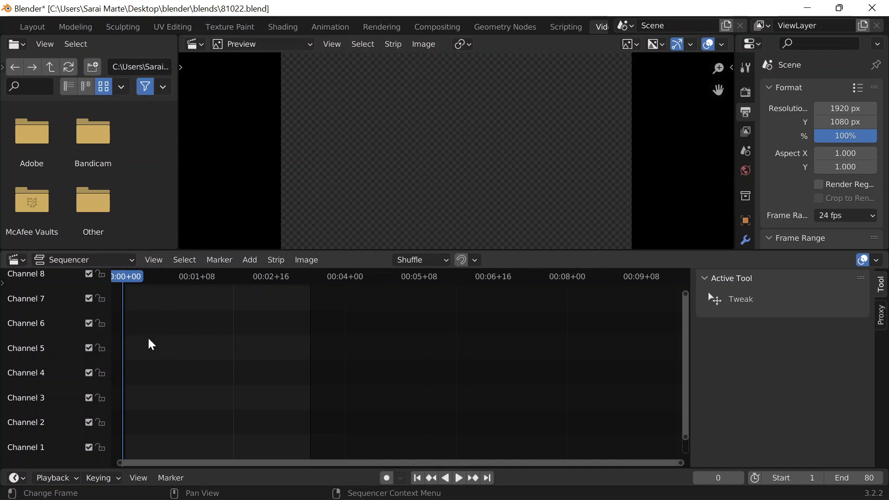
key("space")
key("Escape")
left_click(290, 353)
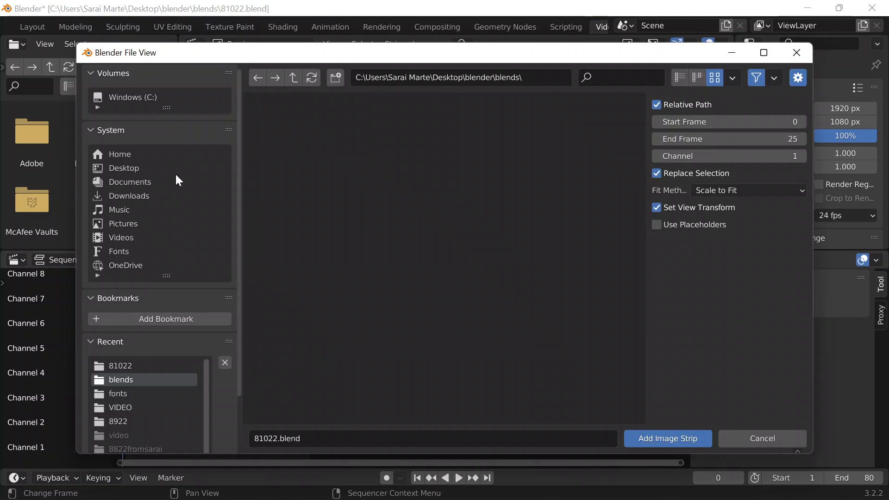
left_click(139, 168)
double_click(399, 171)
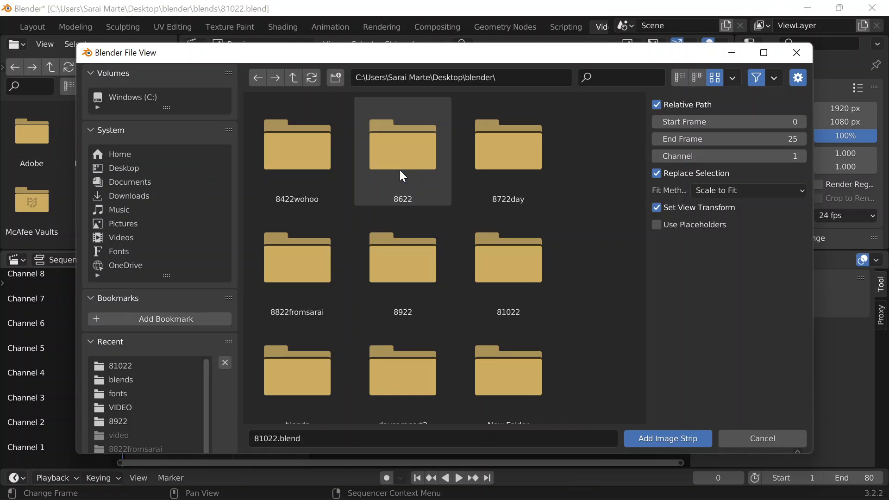
scroll(396, 266, "down", 3)
left_click(511, 155)
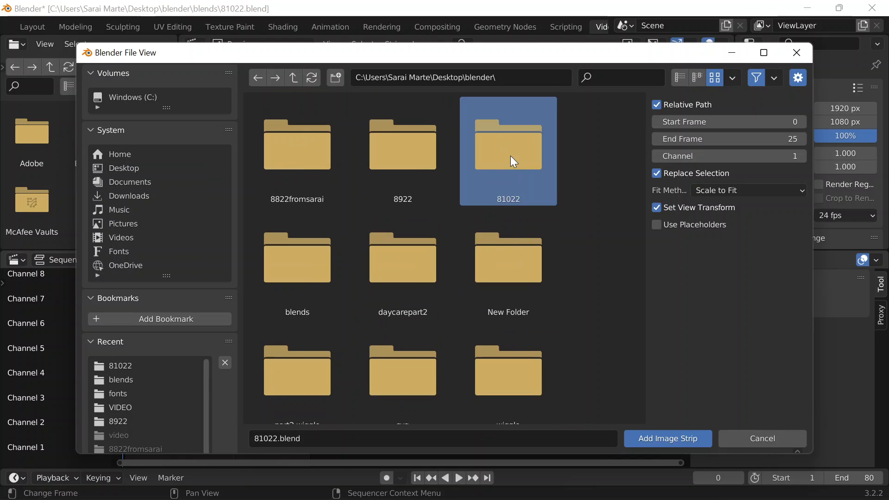
double_click(486, 157)
Add all the rendered PNG frames as one image strip in channel 1, play it and scrub back to the start
left_click(334, 153)
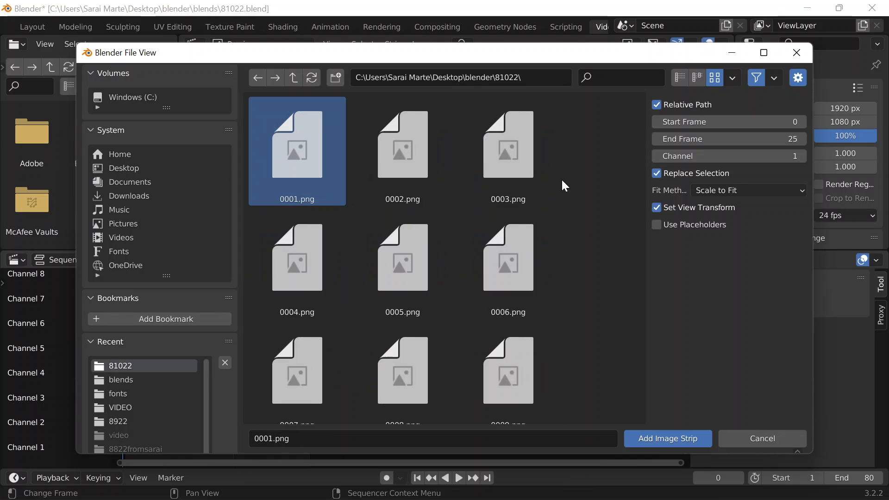
left_click_drag(641, 119, 632, 416)
left_click(384, 356, "shift")
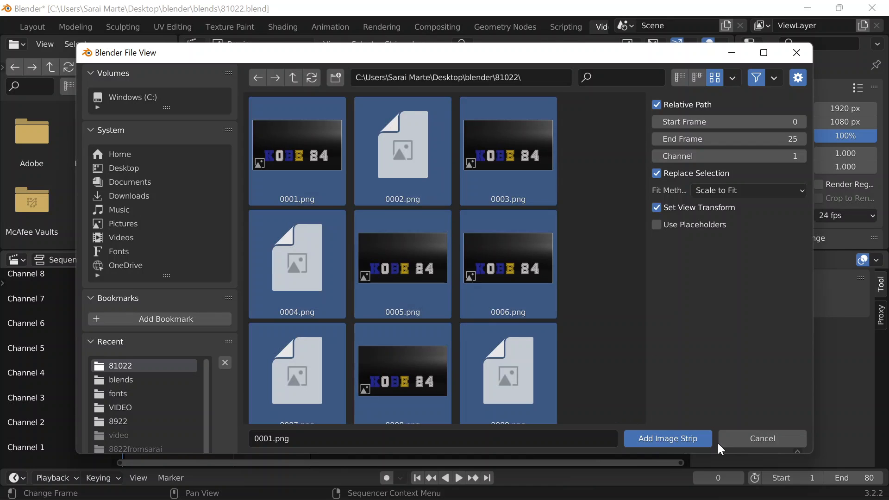
left_click(668, 439)
key("space")
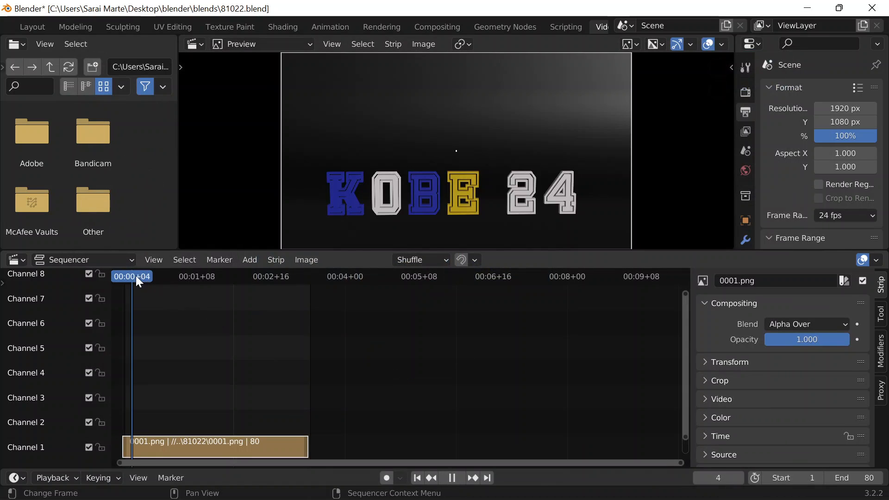
left_click_drag(227, 277, 130, 277)
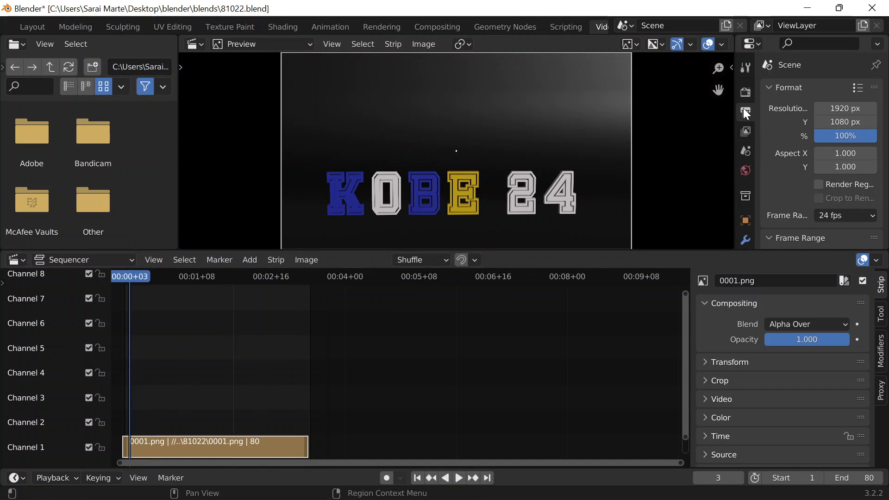
Create a folder named video inside the 81022 folder and accept it as the render output path
scroll(810, 153, "down", 10)
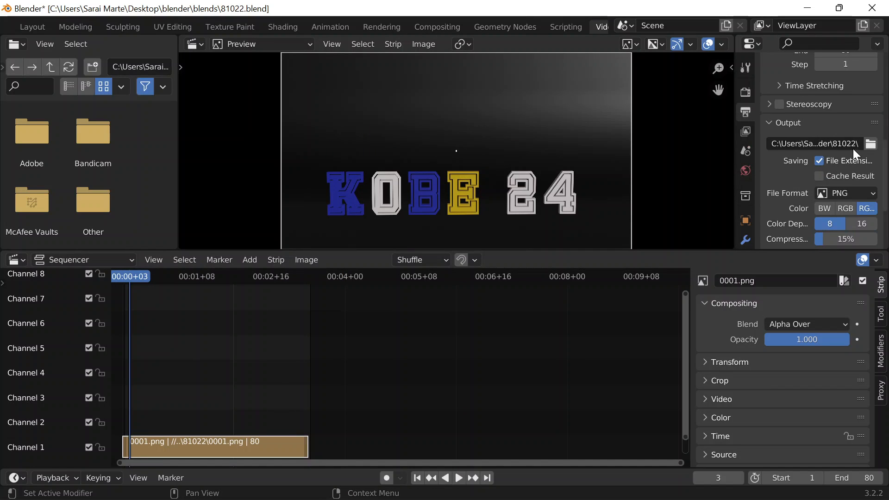
left_click(872, 143)
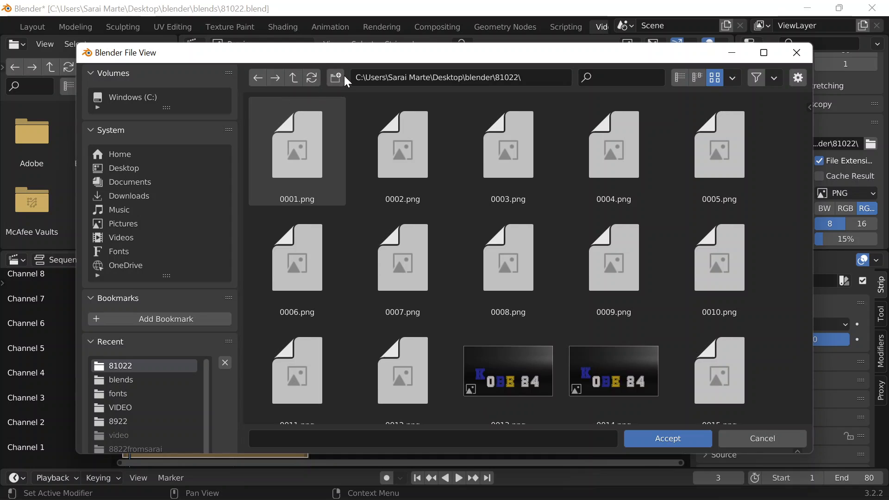
left_click(342, 77)
type("V")
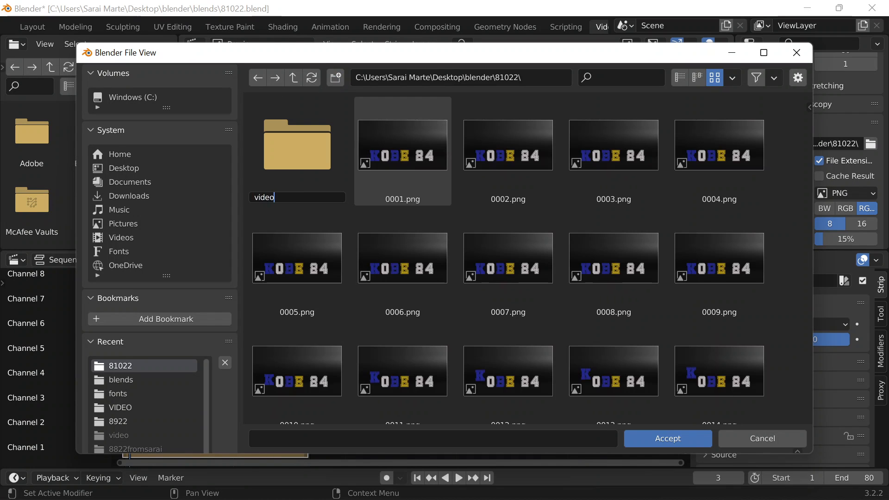
type("ideo")
key("Return")
double_click(277, 149)
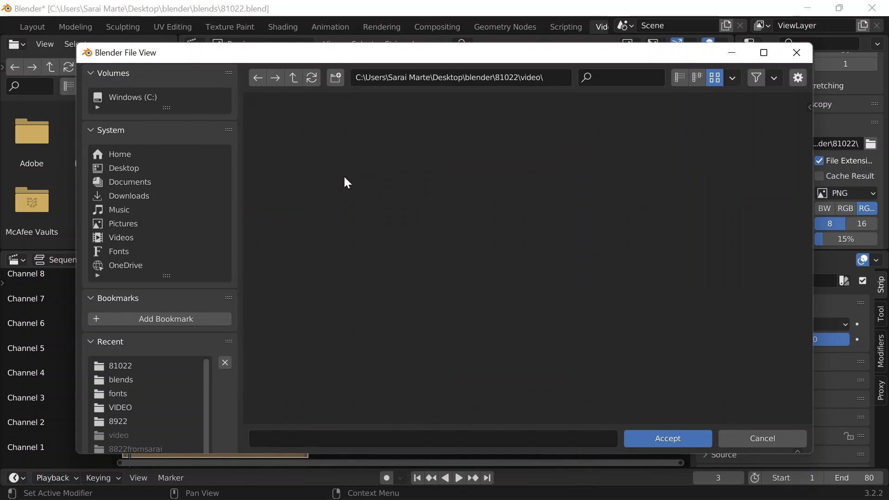
left_click(667, 438)
Set the output format to FFmpeg Video with an MPEG-4 container and High Quality output, and save the file
scroll(797, 221, "down", 3)
left_click(844, 139)
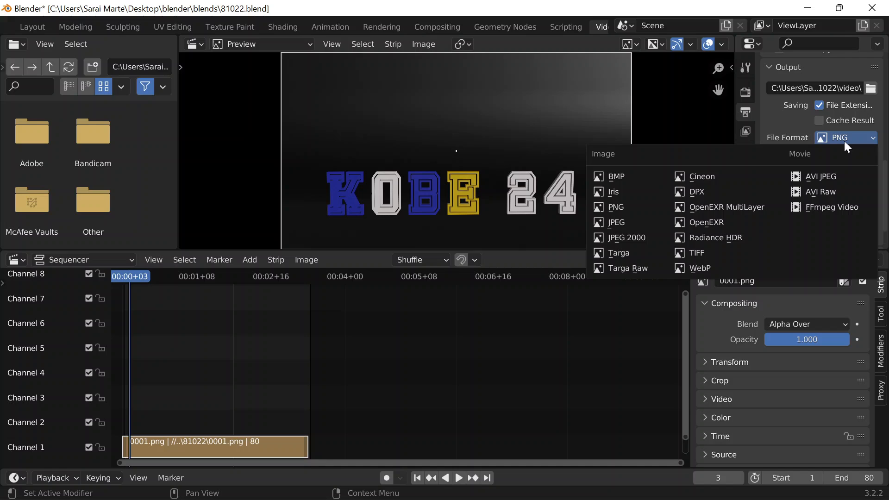
left_click(821, 209)
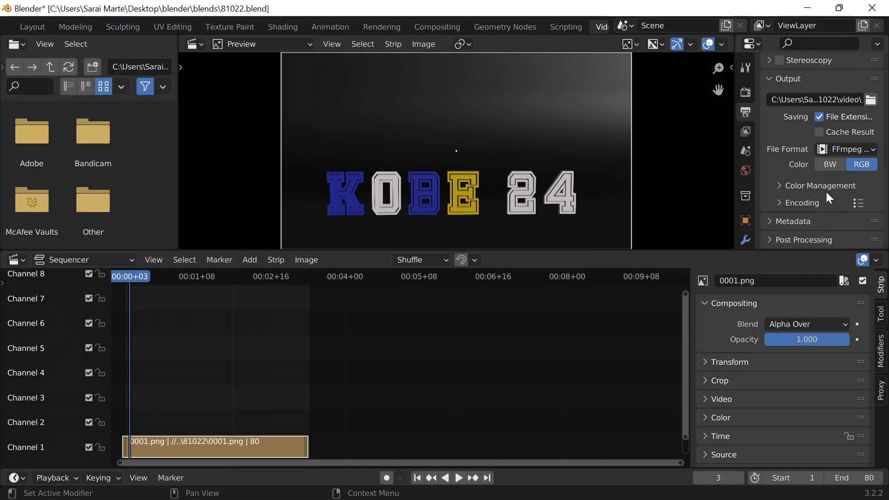
left_click(796, 203)
scroll(804, 199, "down", 3)
left_click(866, 168)
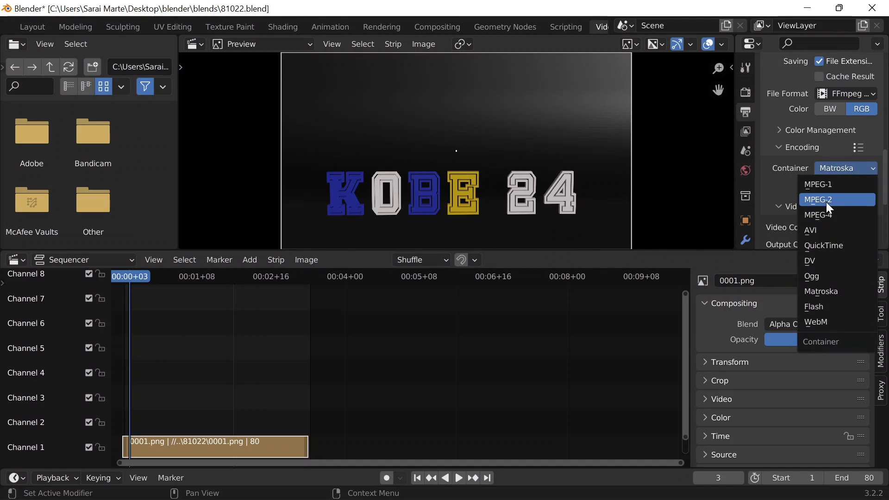
left_click(819, 215)
scroll(813, 196, "down", 3)
left_click(844, 187)
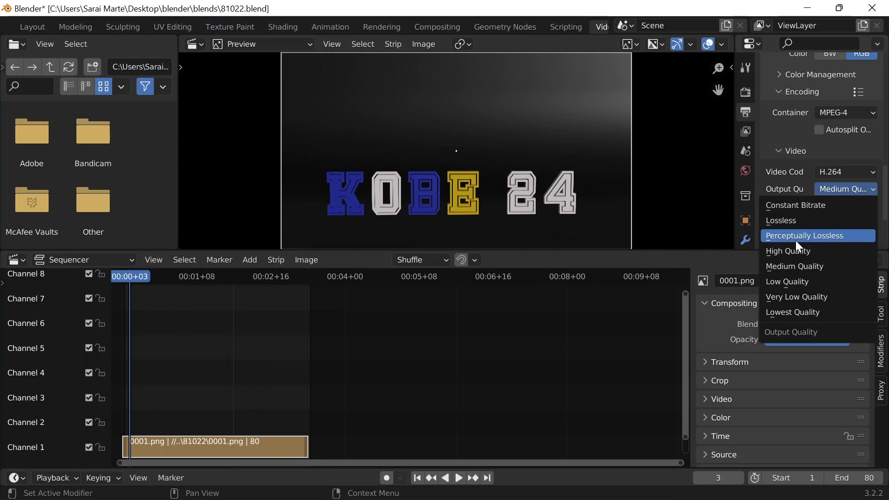
left_click(784, 250)
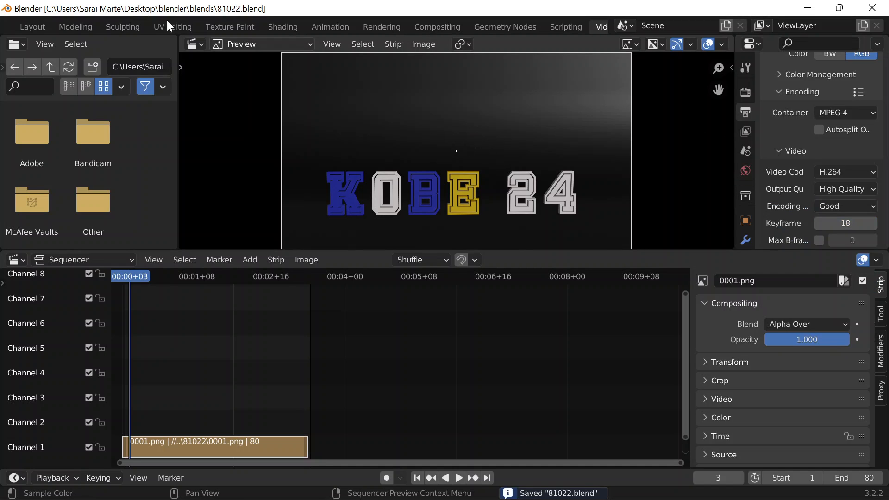
Render the sequenced animation to the video folder as an MPEG-4 movie
scroll(61, 20, "up", 2)
left_click(74, 24)
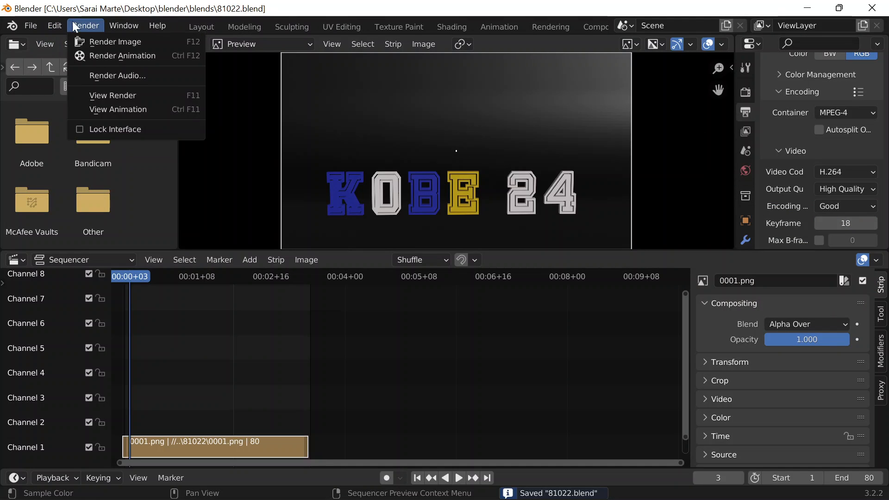
left_click(123, 60)
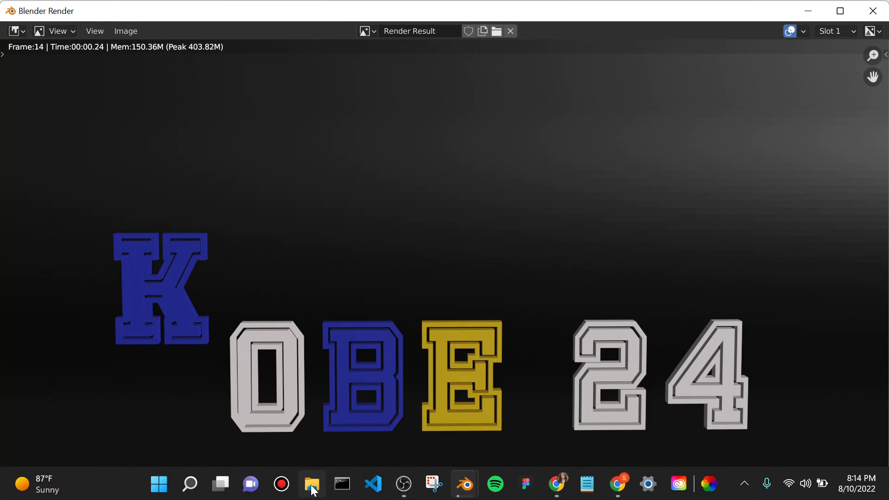
left_click(404, 484)
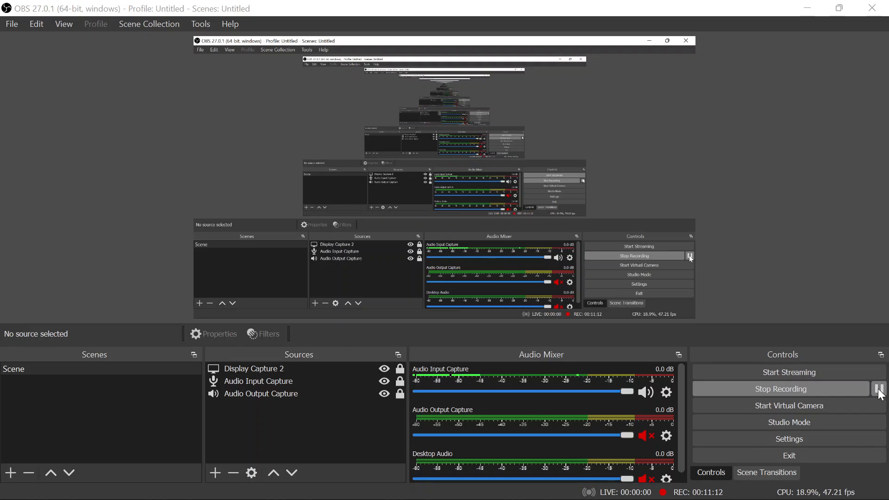
left_click(812, 9)
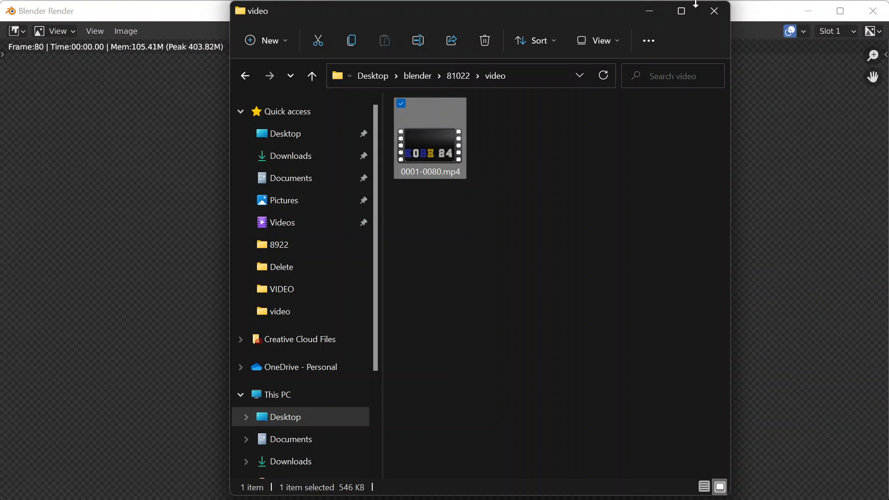
Close the video folder, minimise the remaining windows and switch to the video player to watch the rendered KOBE 24 movie
left_click(714, 11)
left_click(814, 8)
left_click(816, 6)
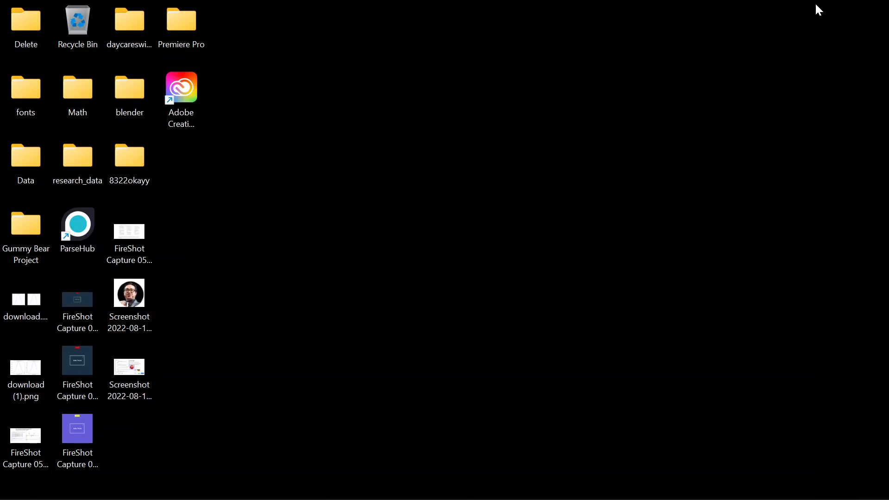
left_click(711, 483)
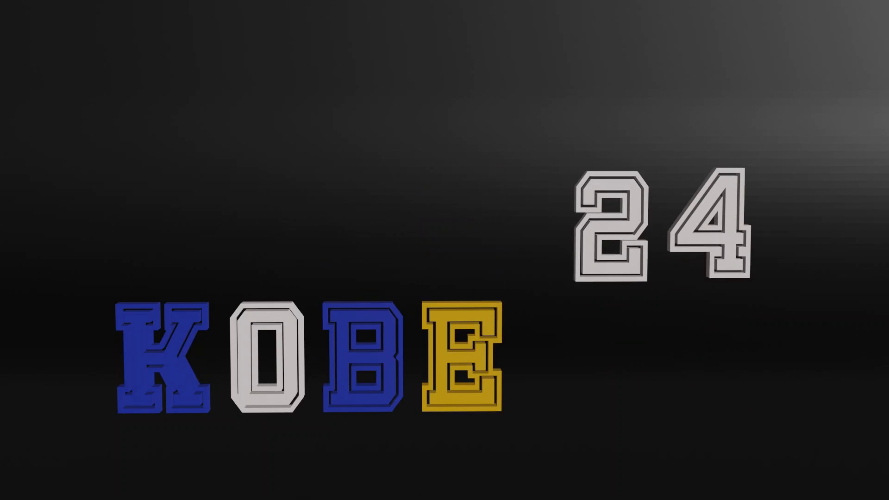
mouse_move(393, 331)
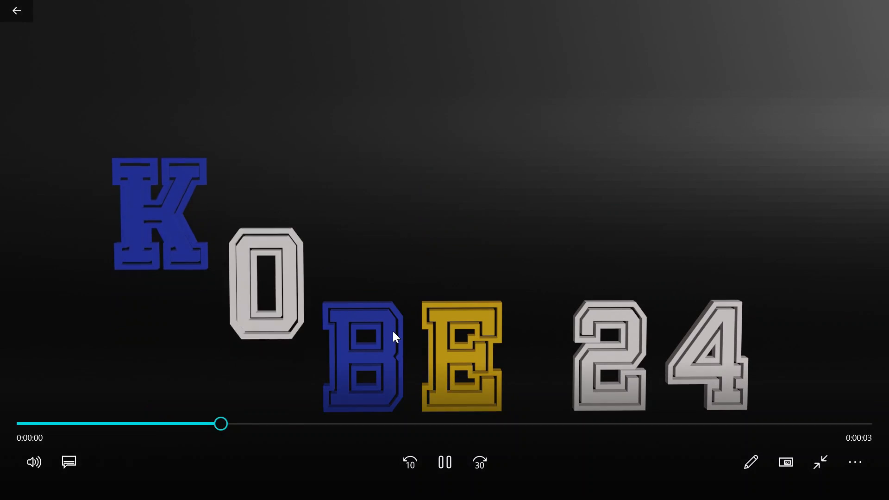